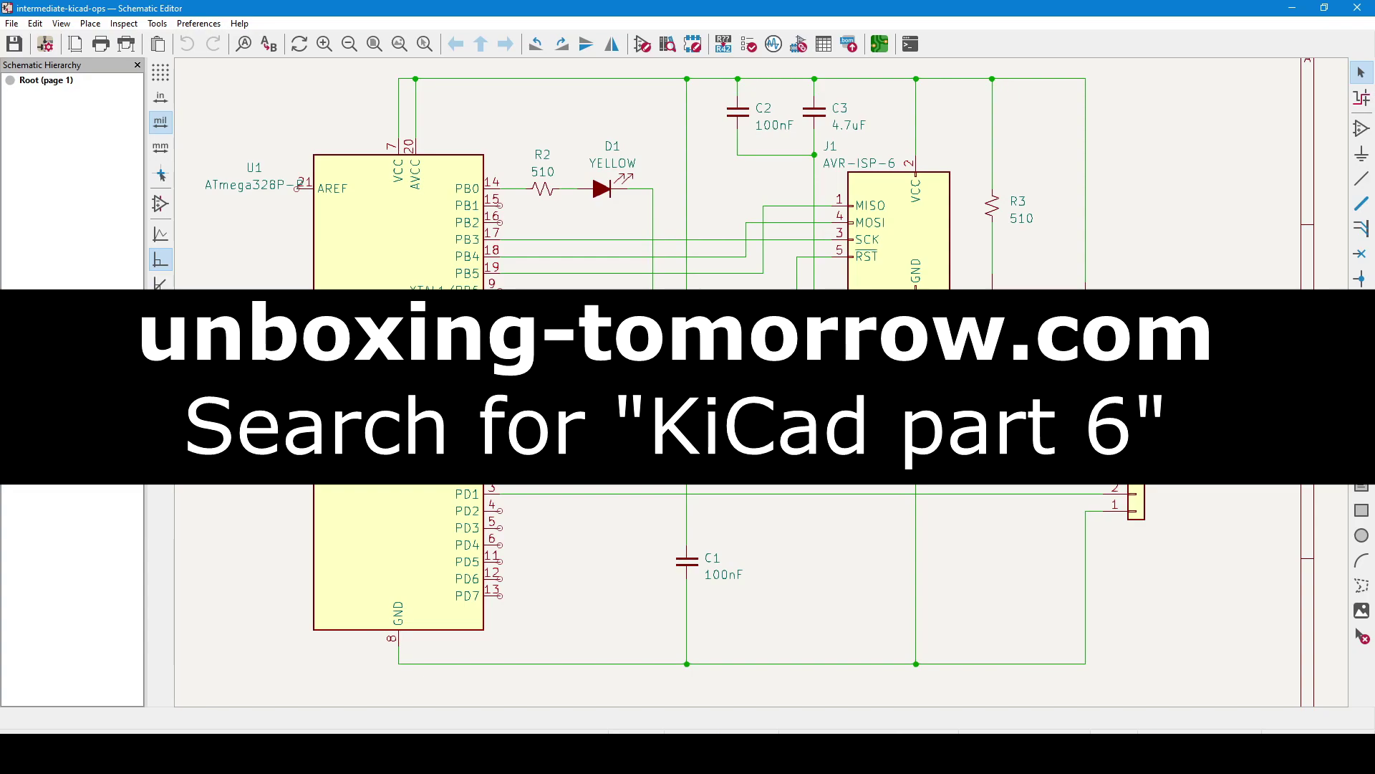
- Add no-connection flags to U1's unused port B pins PB1, PB2, PB6 and PB7
{"action": "left_click", "coordinate": [1362, 260]}
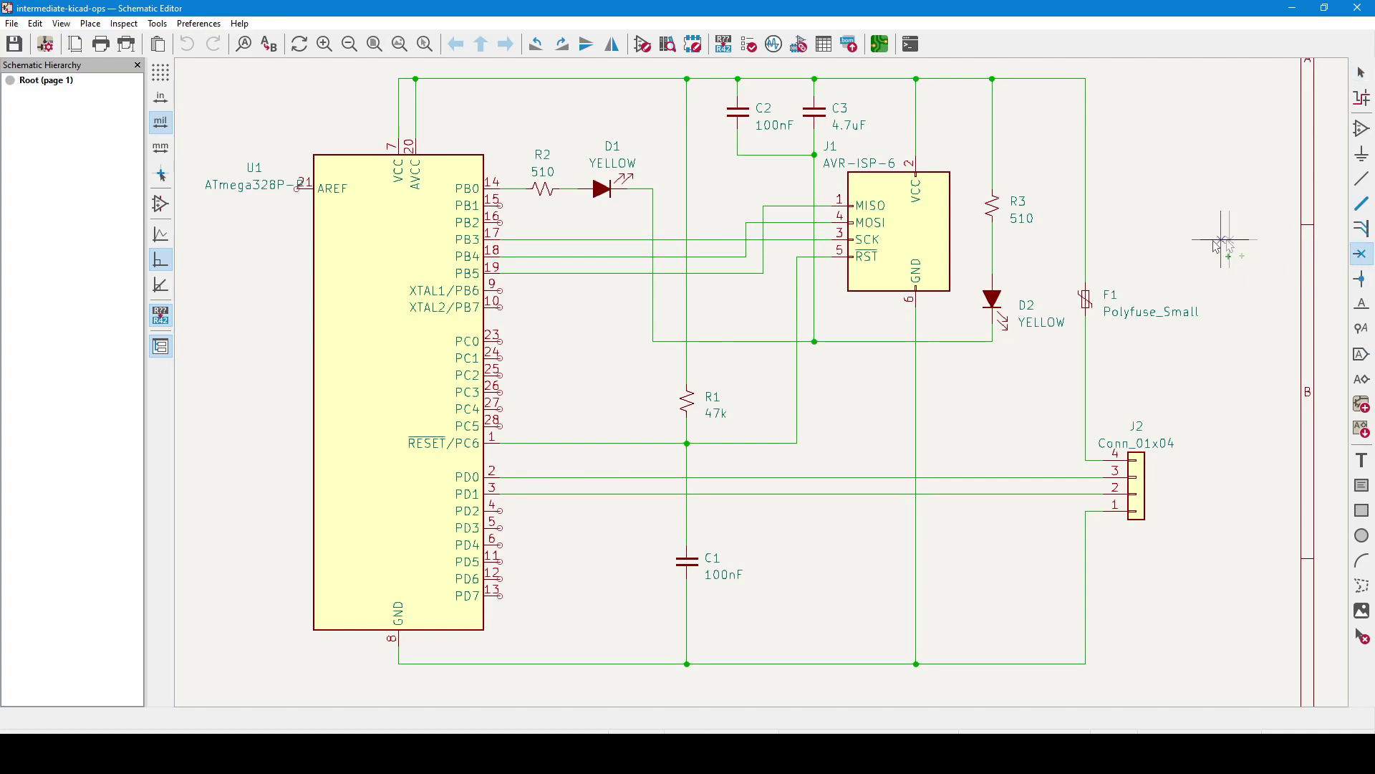
{"action": "left_click", "coordinate": [502, 206]}
{"action": "scroll", "coordinate": [501, 205], "scroll_direction": "up", "scroll_amount": 10}
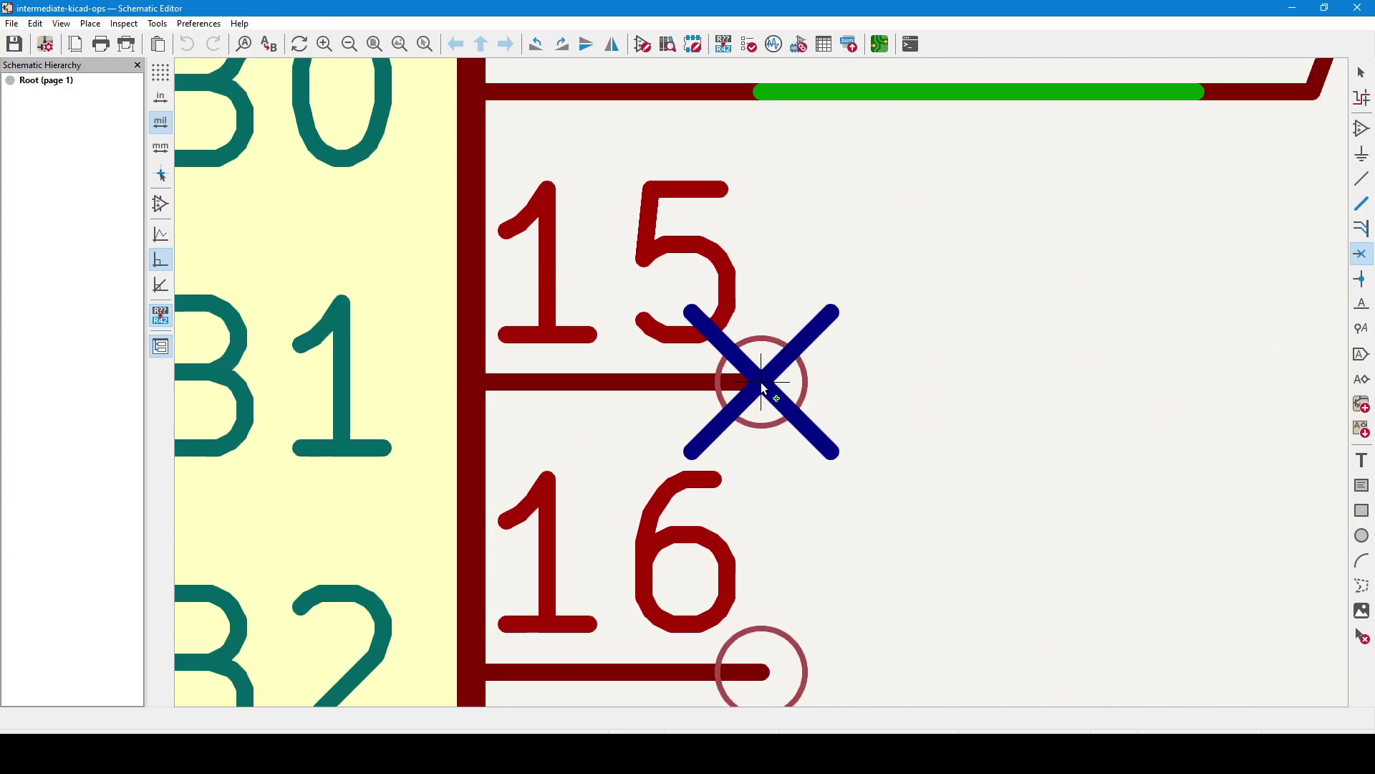
{"action": "scroll", "coordinate": [761, 382], "scroll_direction": "down", "scroll_amount": 8}
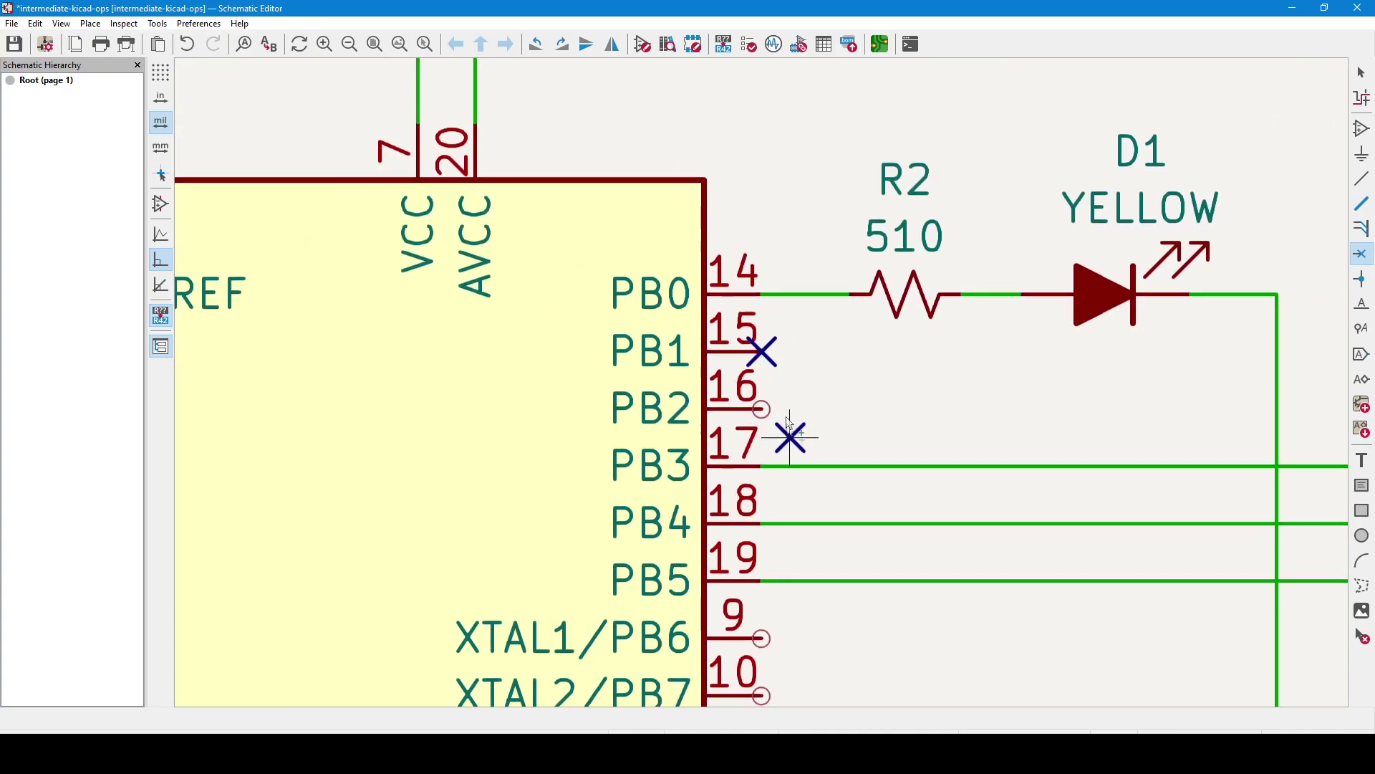
{"action": "middle_click_drag", "start_coordinate": [790, 437], "coordinate": [751, 294]}
{"action": "left_click", "coordinate": [724, 265]}
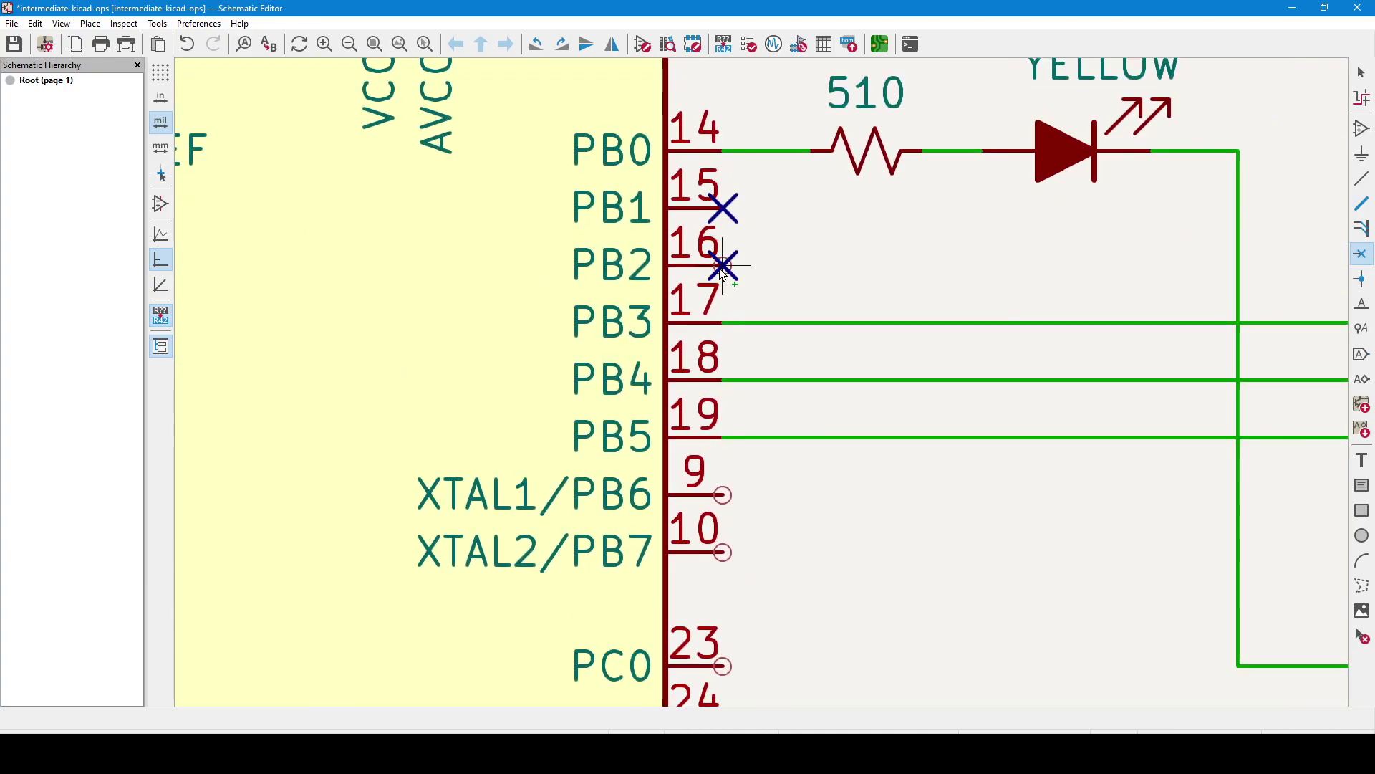
{"action": "left_click", "coordinate": [723, 495]}
{"action": "left_click", "coordinate": [723, 552]}
- Add no-connection flags to U1's port C pins PC0 through PC5
{"action": "middle_click_drag", "start_coordinate": [745, 552], "coordinate": [689, 324]}
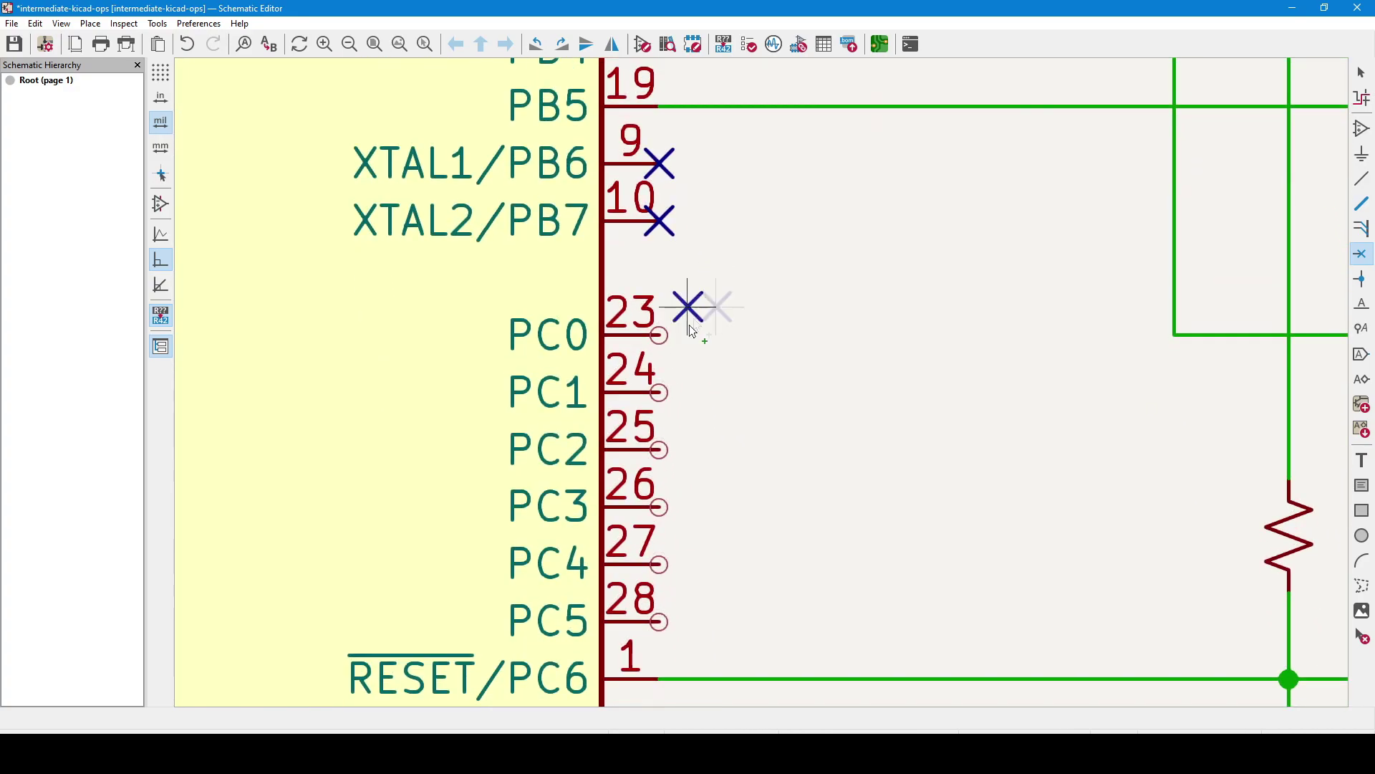
{"action": "left_click", "coordinate": [659, 392]}
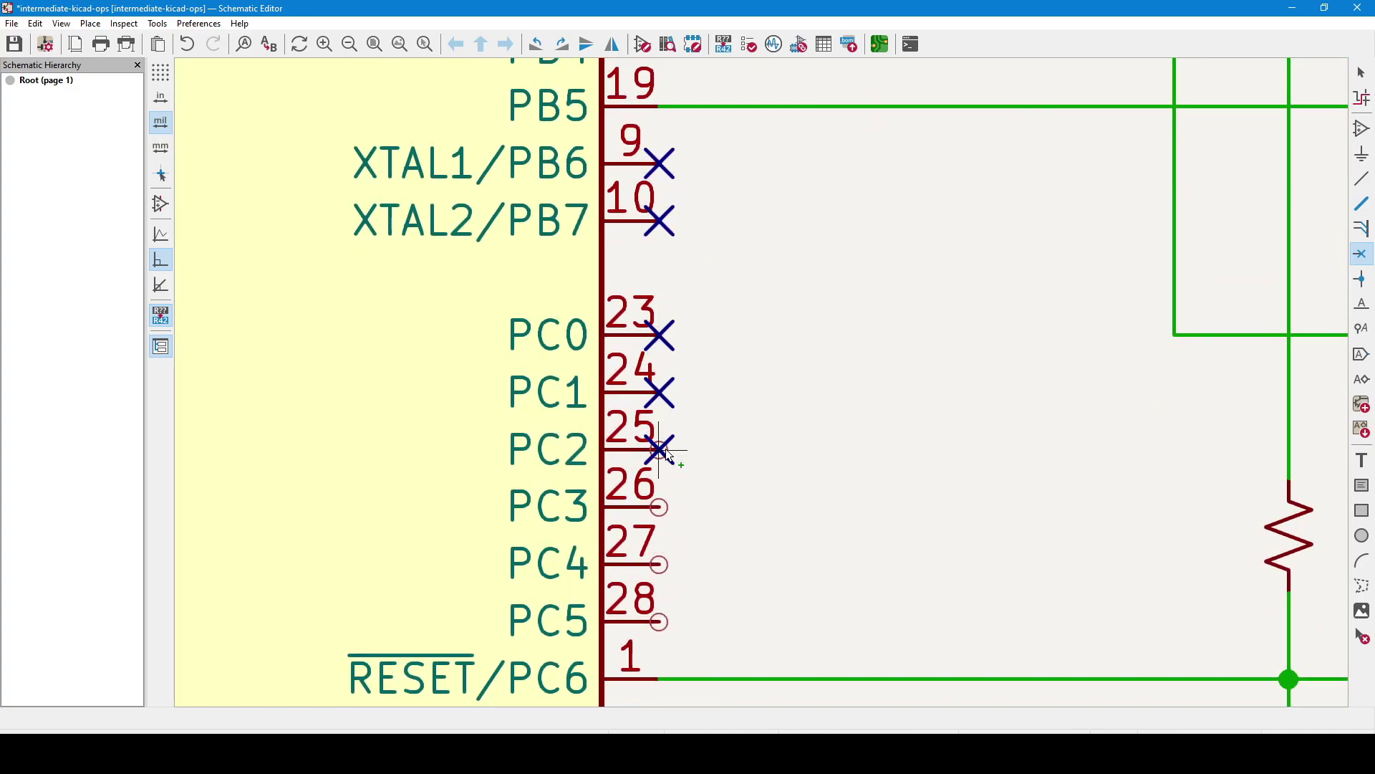
{"action": "left_click", "coordinate": [659, 450]}
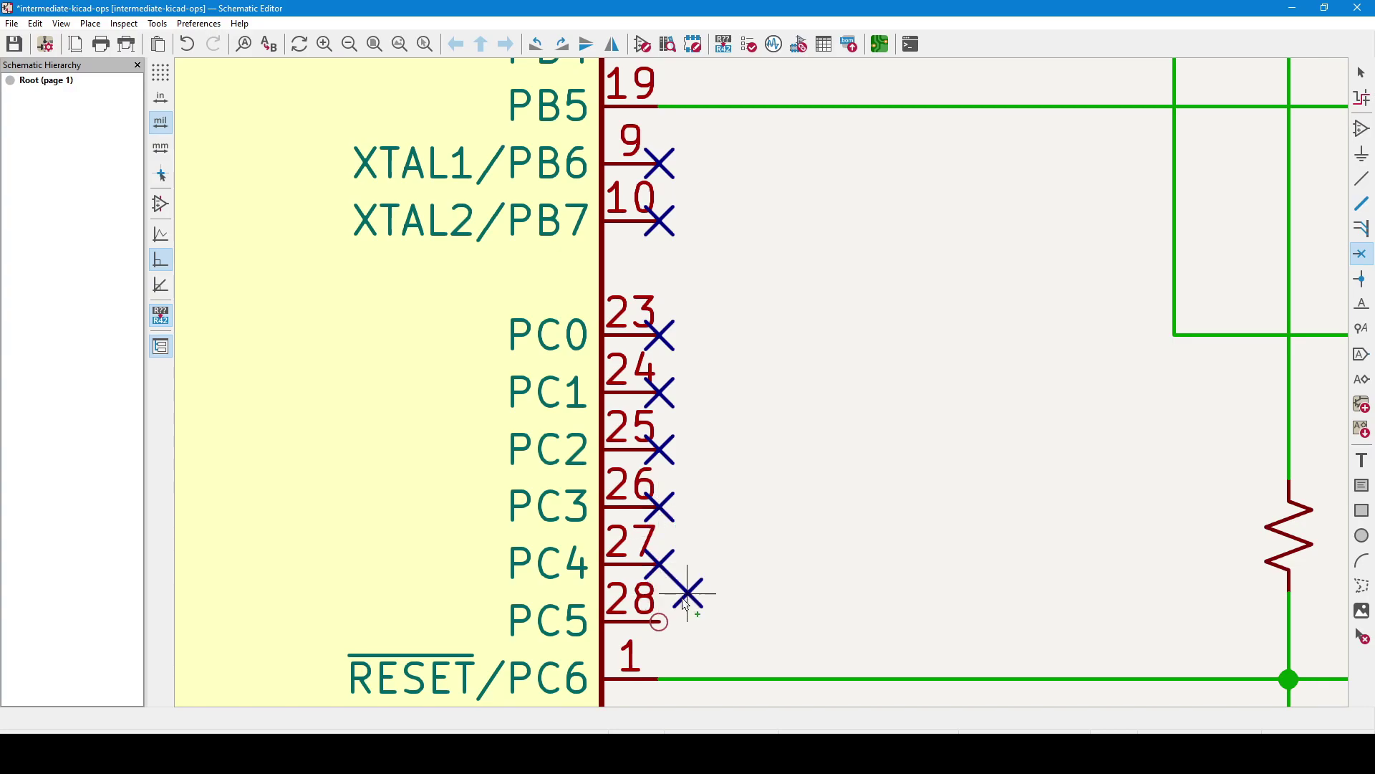
{"action": "left_click", "coordinate": [661, 621]}
- Add no-connection flags to U1's PD2 and AREF pins
{"action": "scroll", "coordinate": [757, 608], "scroll_direction": "down", "scroll_amount": 3}
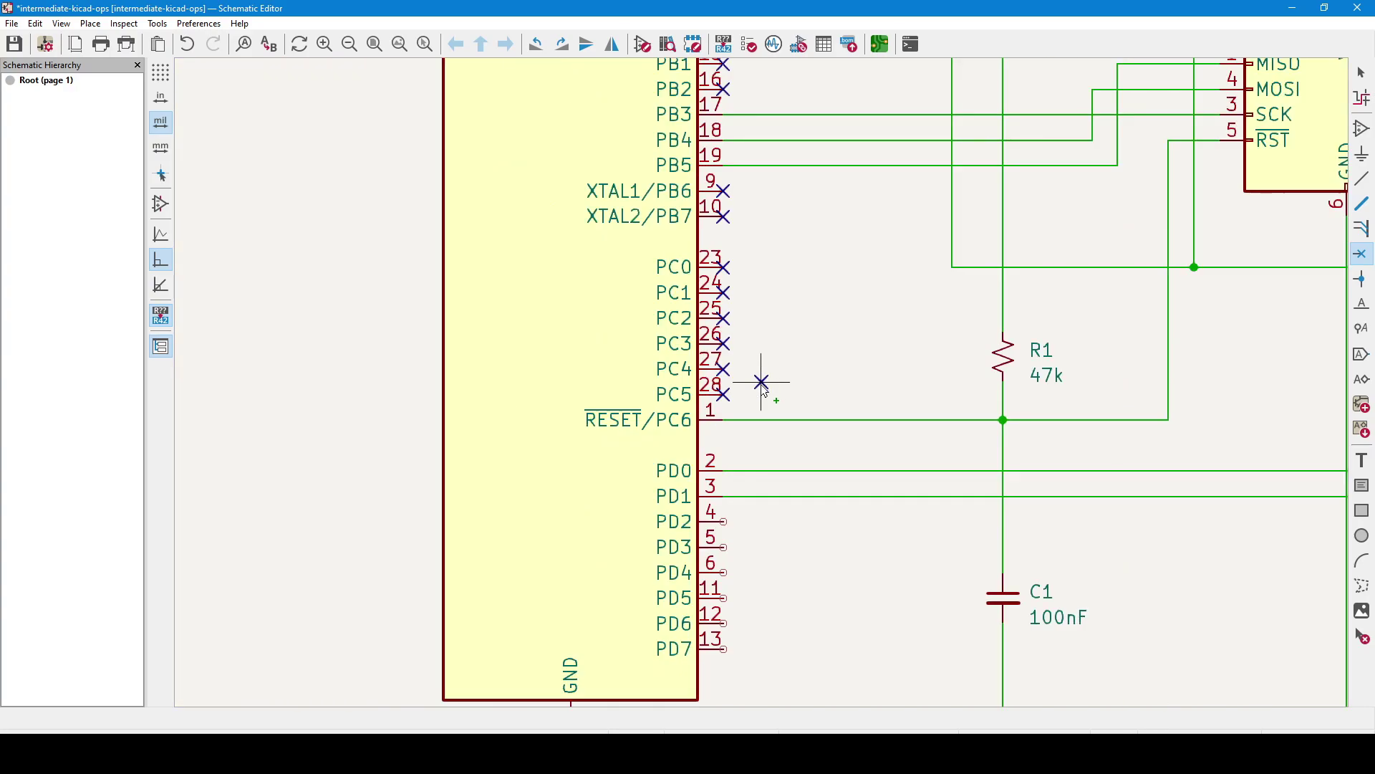
{"action": "middle_click_drag", "start_coordinate": [765, 390], "coordinate": [690, 132]}
{"action": "scroll", "coordinate": [669, 304], "scroll_direction": "up", "scroll_amount": 3}
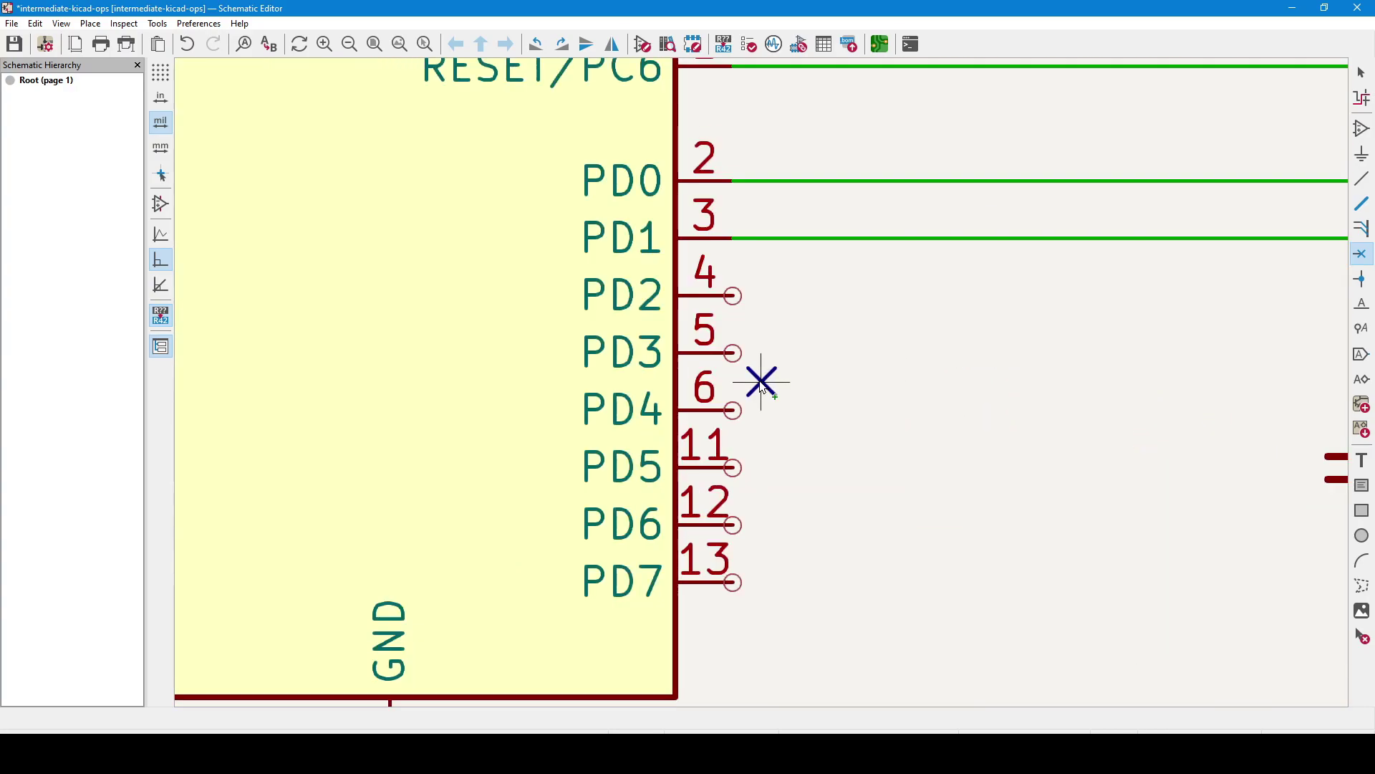
{"action": "left_click", "coordinate": [734, 310]}
{"action": "scroll", "coordinate": [735, 309], "scroll_direction": "down", "scroll_amount": 4}
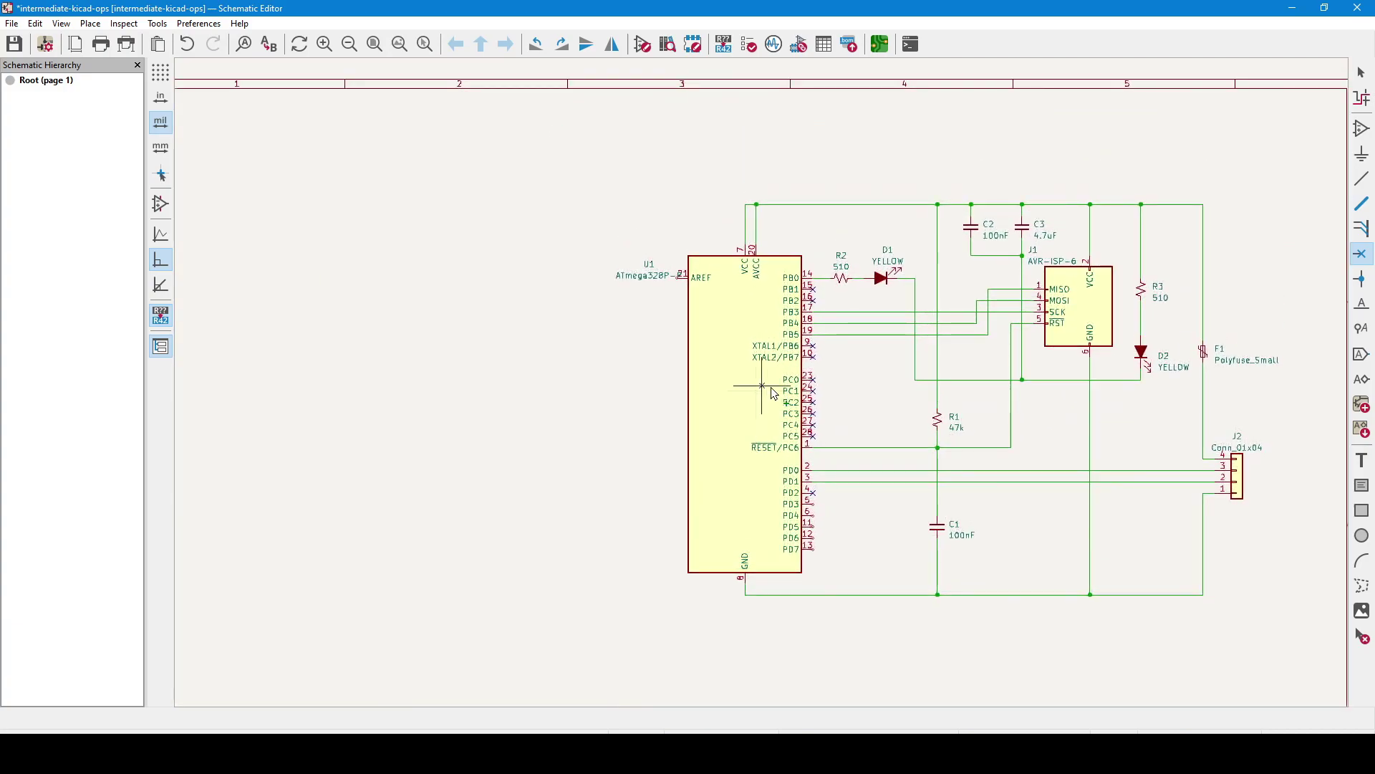
{"action": "scroll", "coordinate": [693, 287], "scroll_direction": "up", "scroll_amount": 4}
{"action": "left_click", "coordinate": [676, 322]}
{"action": "scroll", "coordinate": [676, 322], "scroll_direction": "down", "scroll_amount": 3}
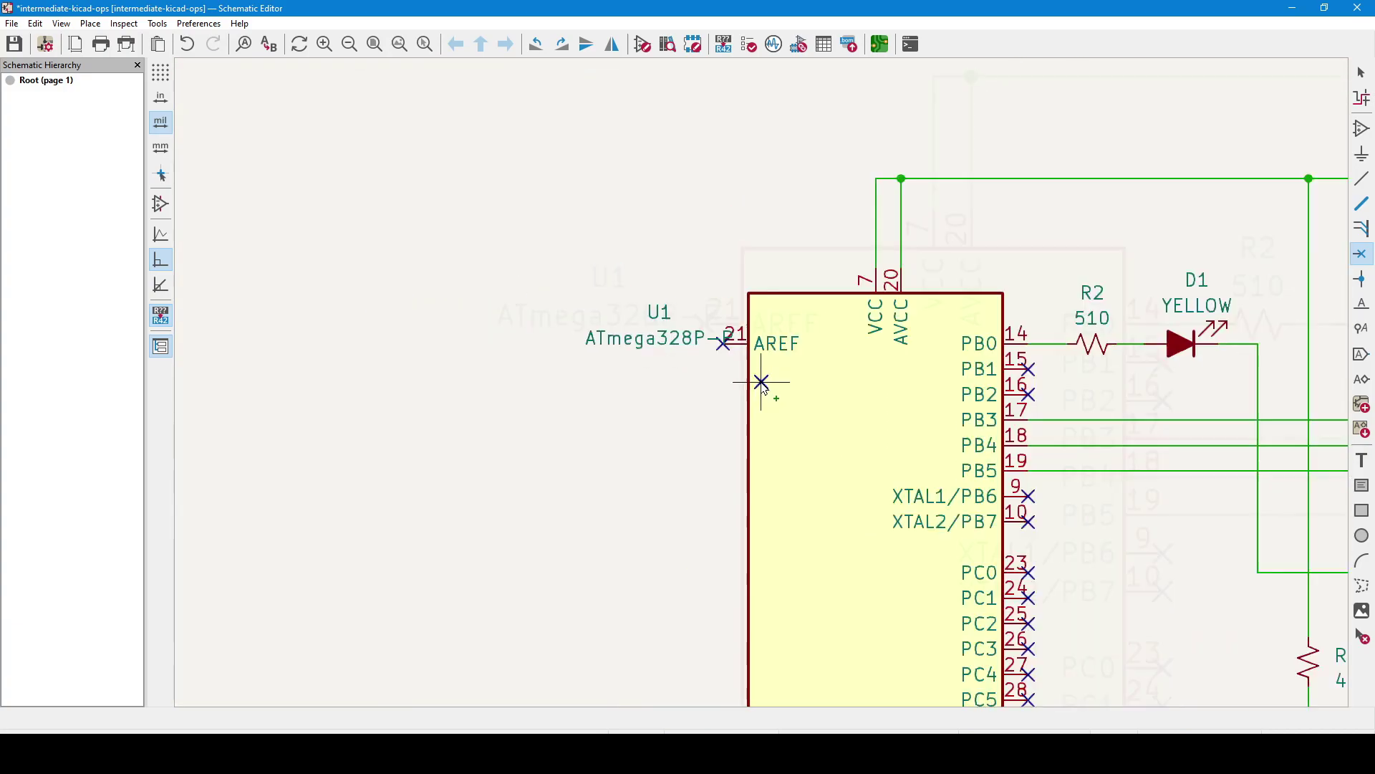
- Add no-connection flags to U1's remaining unused port D pins, PD3 through PD7
{"action": "scroll", "coordinate": [818, 421], "scroll_direction": "down", "scroll_amount": 2}
{"action": "scroll", "coordinate": [803, 437], "scroll_direction": "up", "scroll_amount": 7}
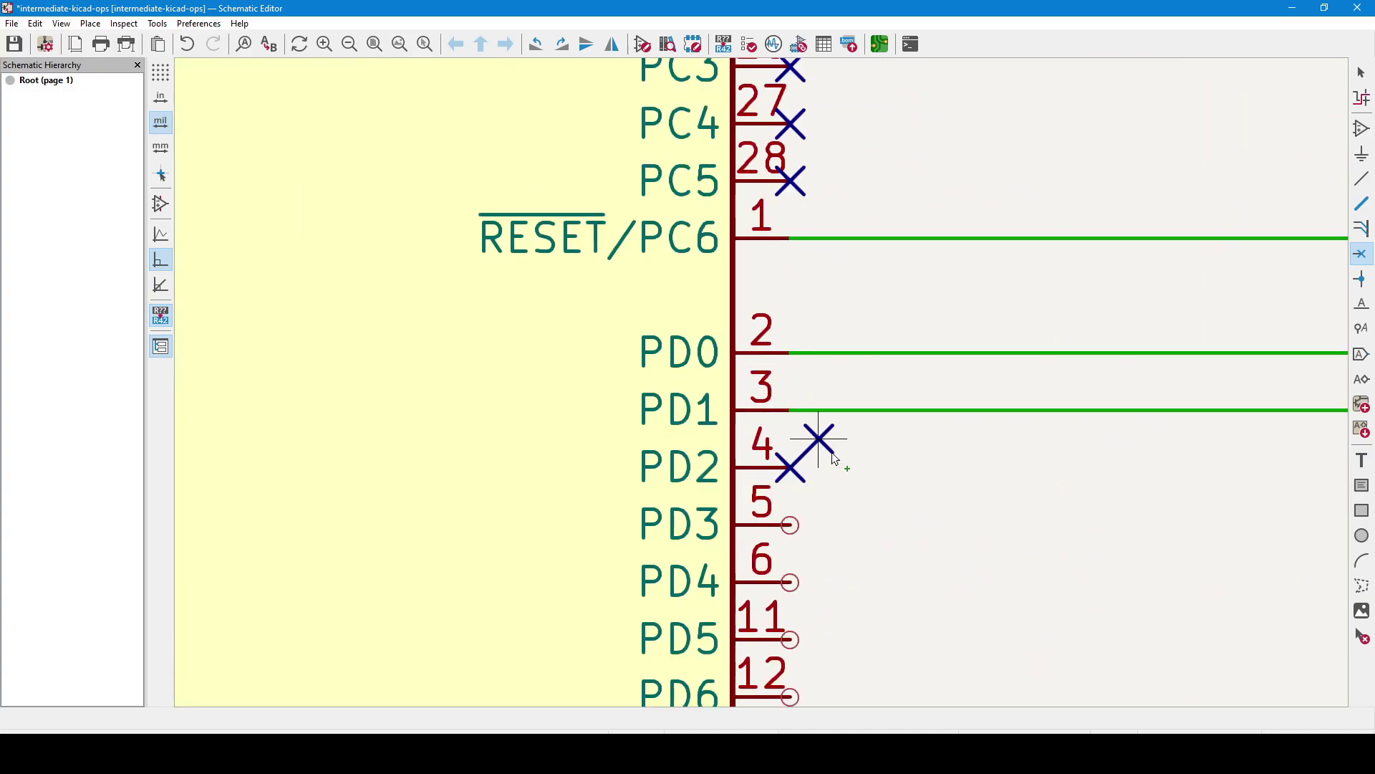
{"action": "left_click", "coordinate": [692, 377]}
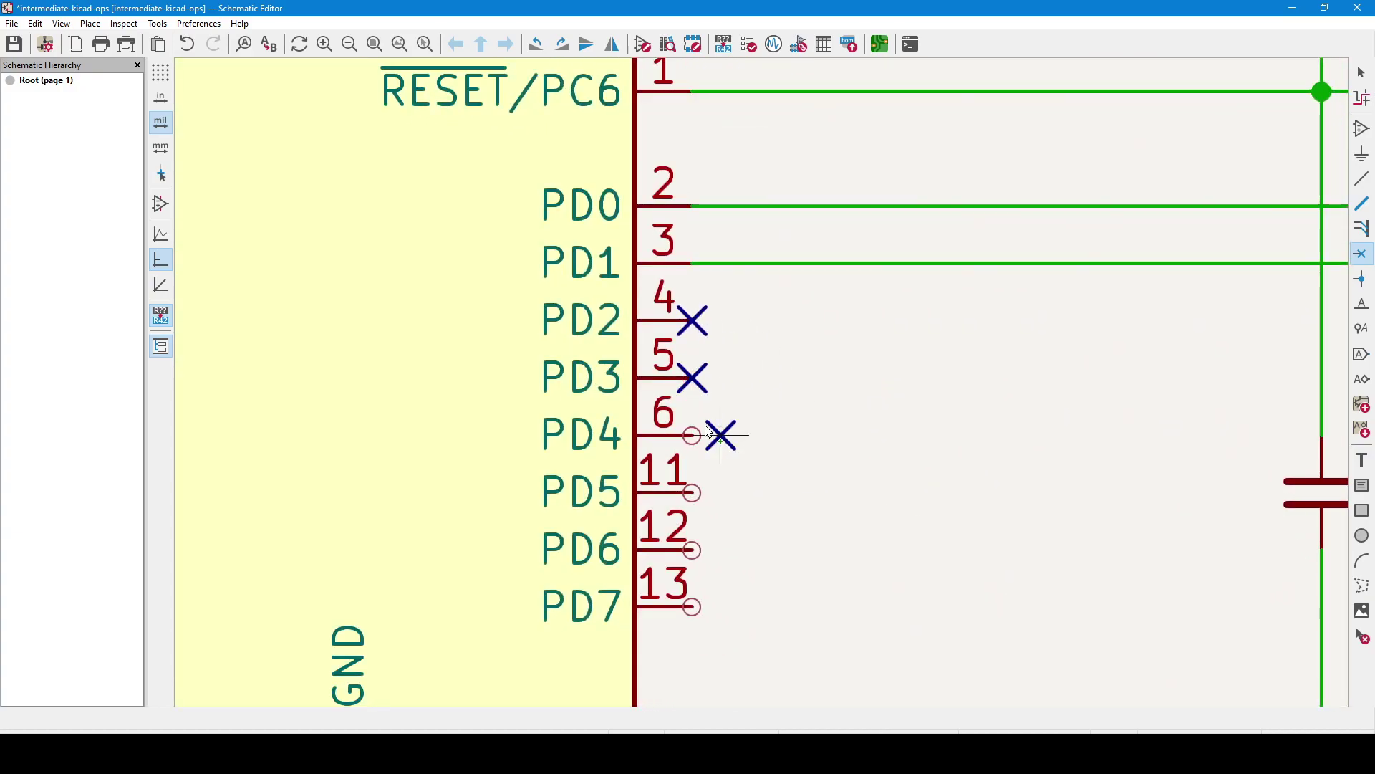
{"action": "left_click", "coordinate": [692, 493]}
{"action": "left_click", "coordinate": [692, 550]}
{"action": "left_click", "coordinate": [692, 607]}
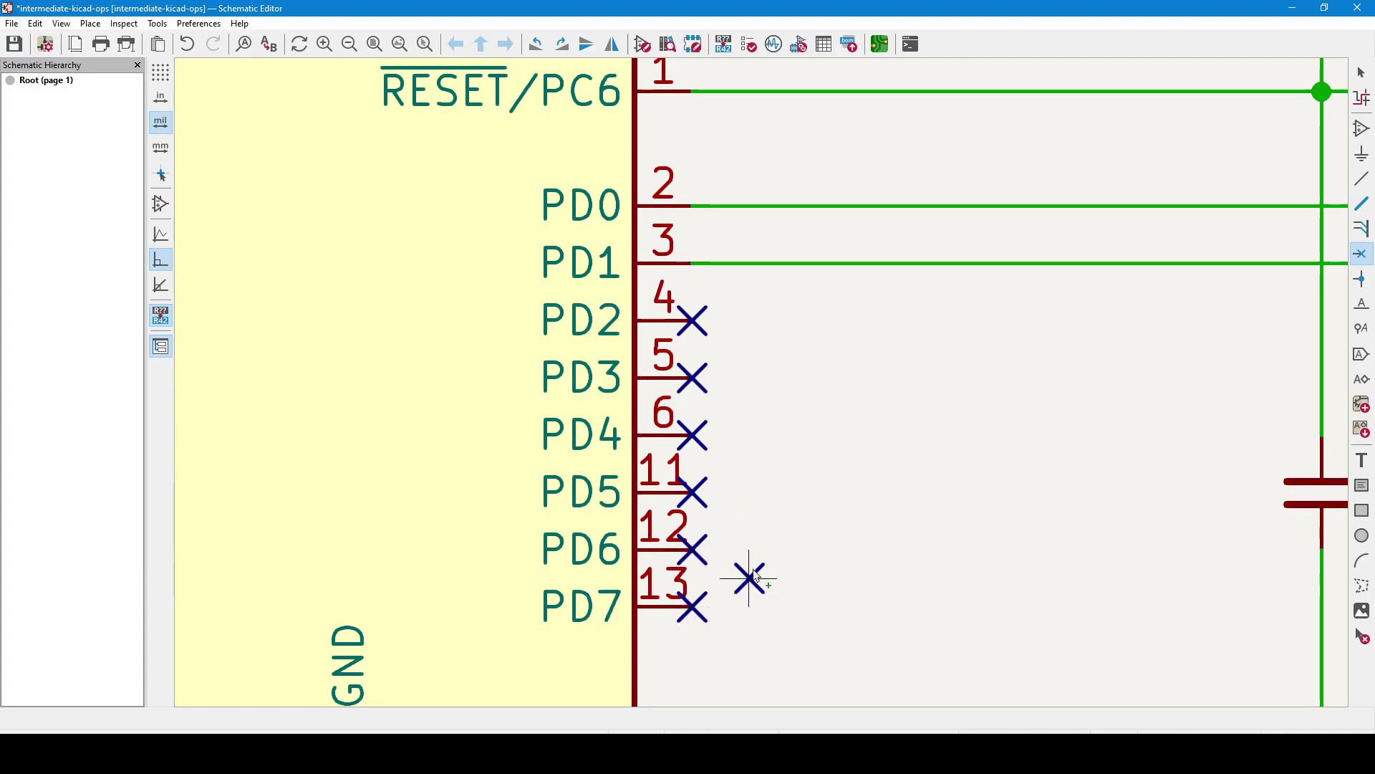
- Place a junction where the vertical wire from J1's GND pin crosses the horizontal ground wire of D1 and D2
{"action": "scroll", "coordinate": [757, 576], "scroll_direction": "down", "scroll_amount": 3}
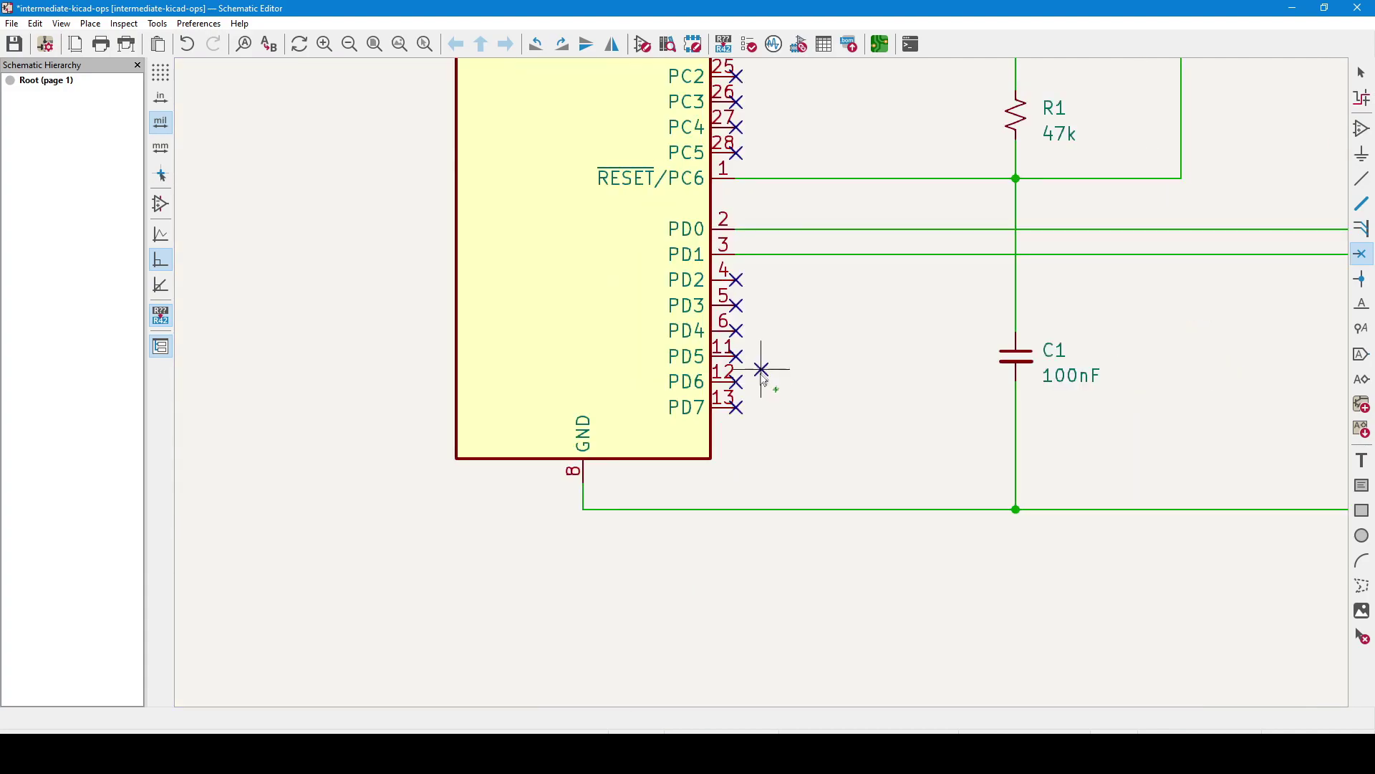
{"action": "left_click", "coordinate": [1361, 279]}
{"action": "scroll", "coordinate": [921, 403], "scroll_direction": "down", "scroll_amount": 2}
{"action": "scroll", "coordinate": [863, 351], "scroll_direction": "up", "scroll_amount": 2}
{"action": "middle_click_drag", "start_coordinate": [863, 352], "coordinate": [681, 448]}
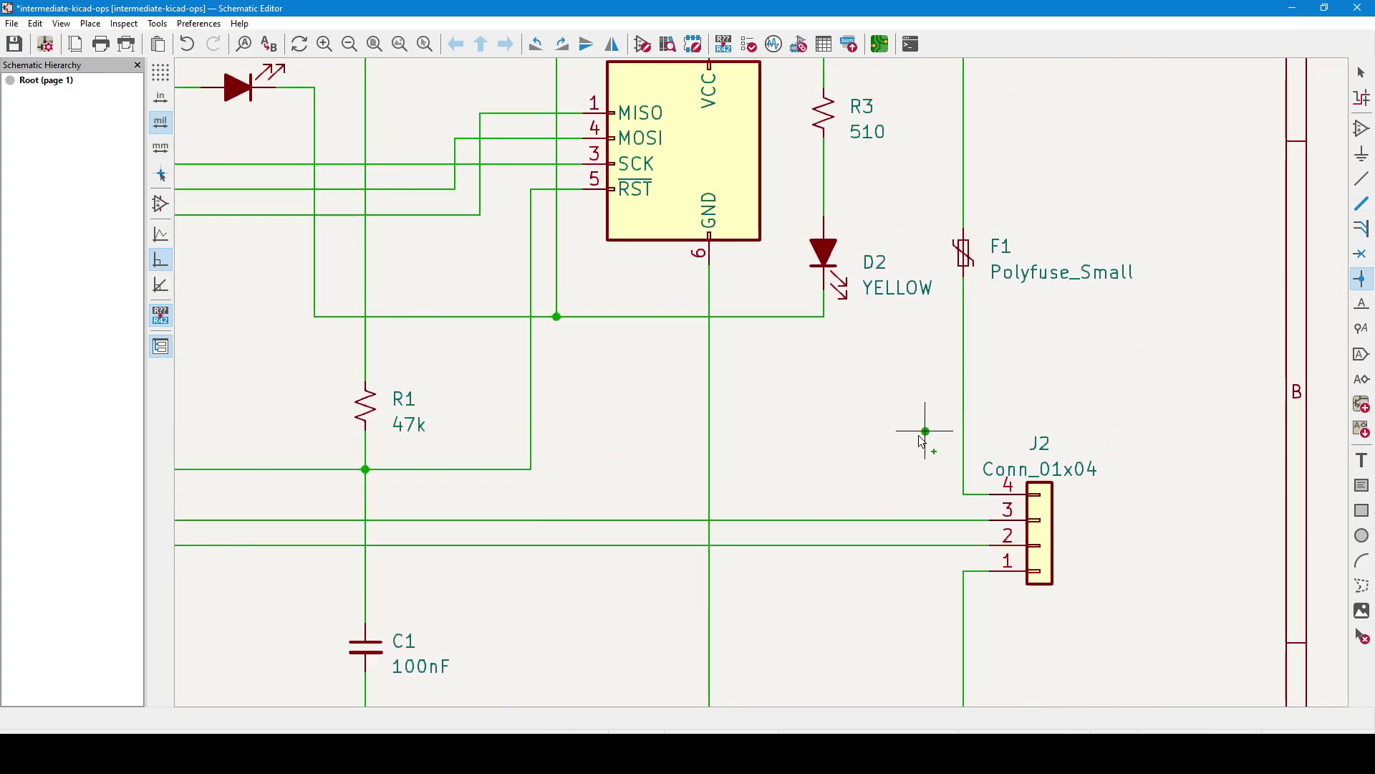
{"action": "left_click", "coordinate": [710, 316]}
{"action": "scroll", "coordinate": [709, 316], "scroll_direction": "up", "scroll_amount": 6}
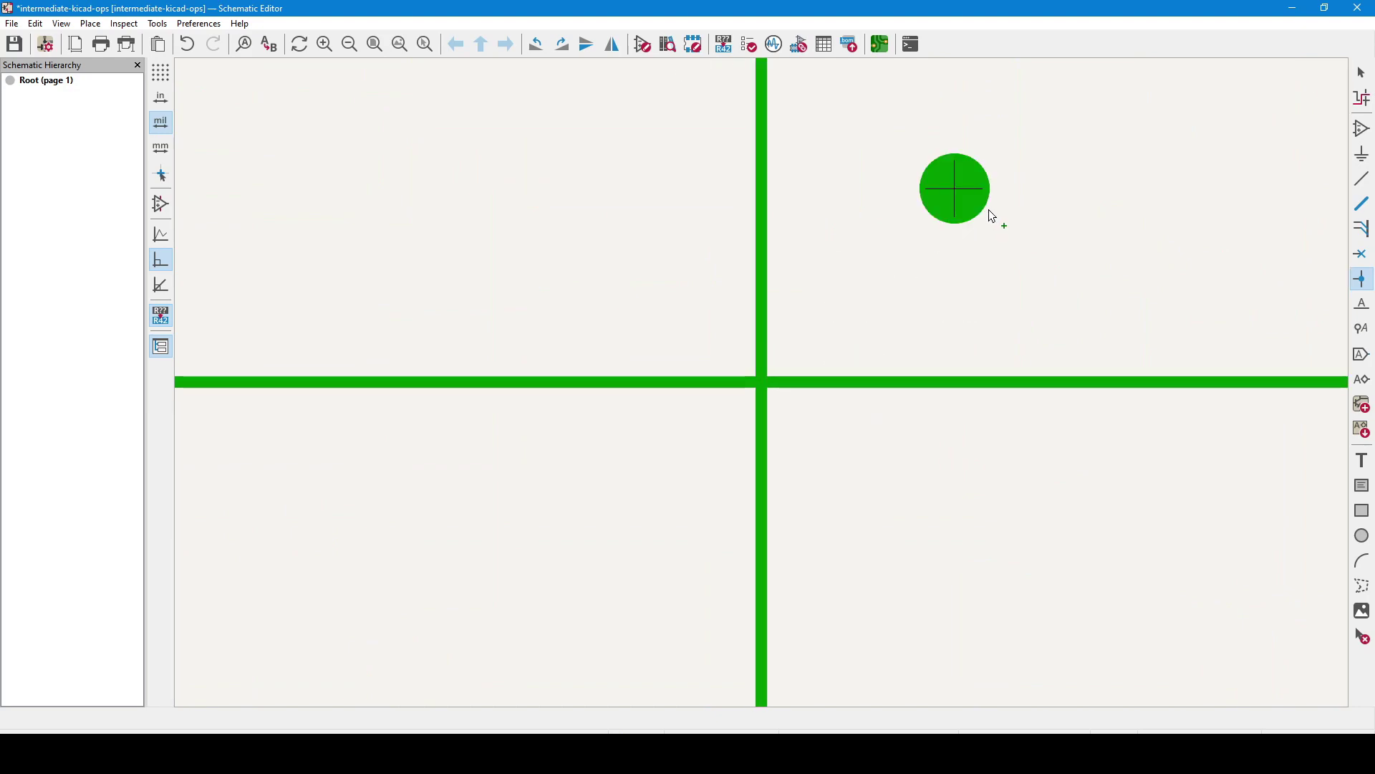
{"action": "scroll", "coordinate": [988, 210], "scroll_direction": "up", "scroll_amount": 2}
{"action": "middle_click_drag", "start_coordinate": [761, 391], "coordinate": [940, 195]}
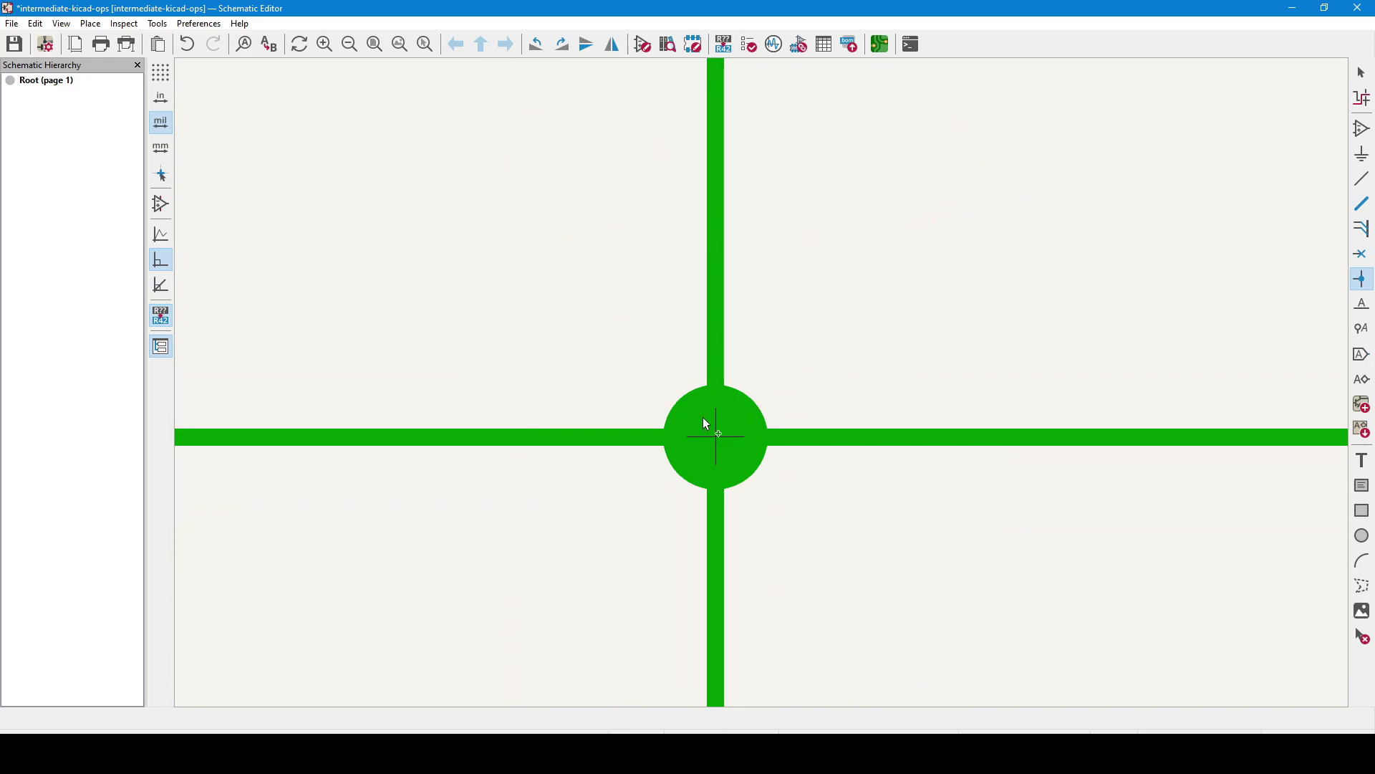
{"action": "left_click", "coordinate": [704, 418]}
{"action": "key", "text": "Escape"}
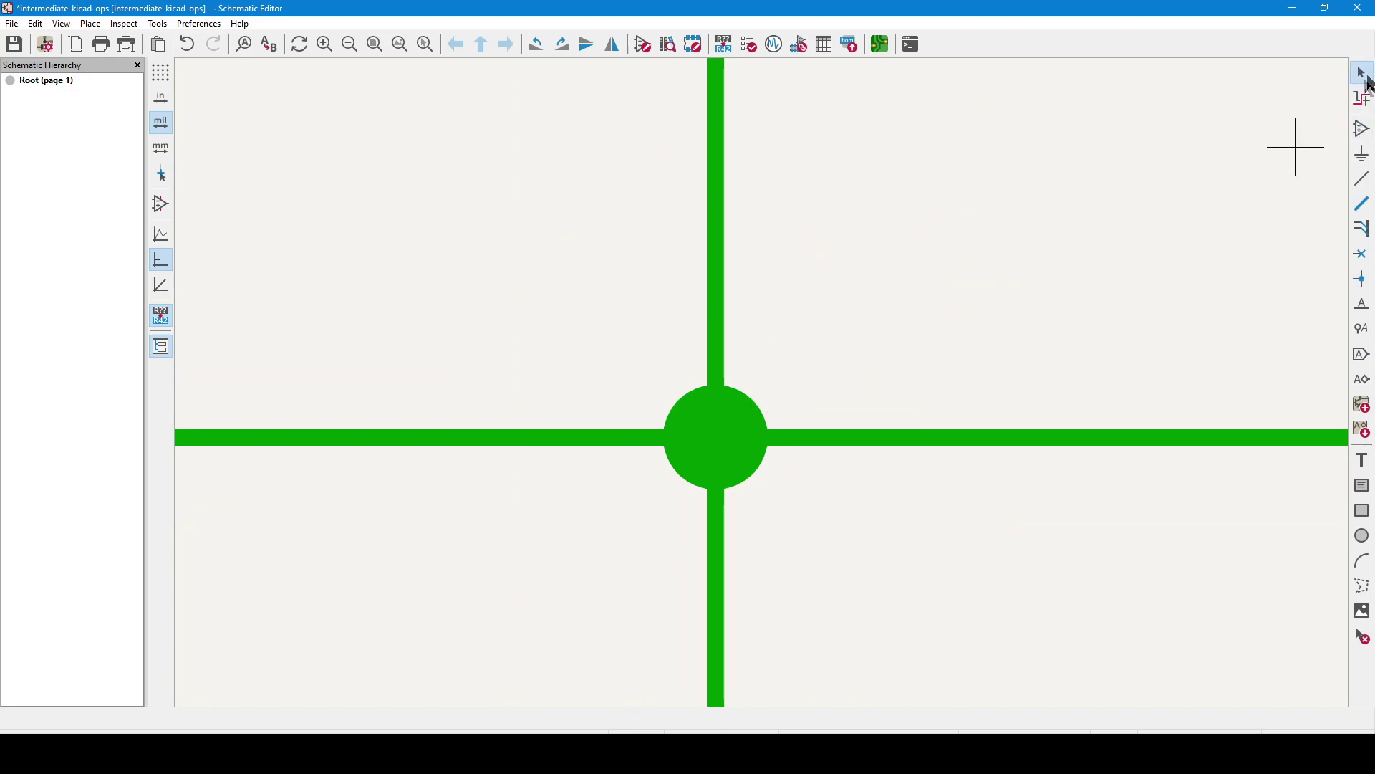
- Check the connection name of the wire attached to U1's GND pin
{"action": "scroll", "coordinate": [762, 386], "scroll_direction": "down", "scroll_amount": 6}
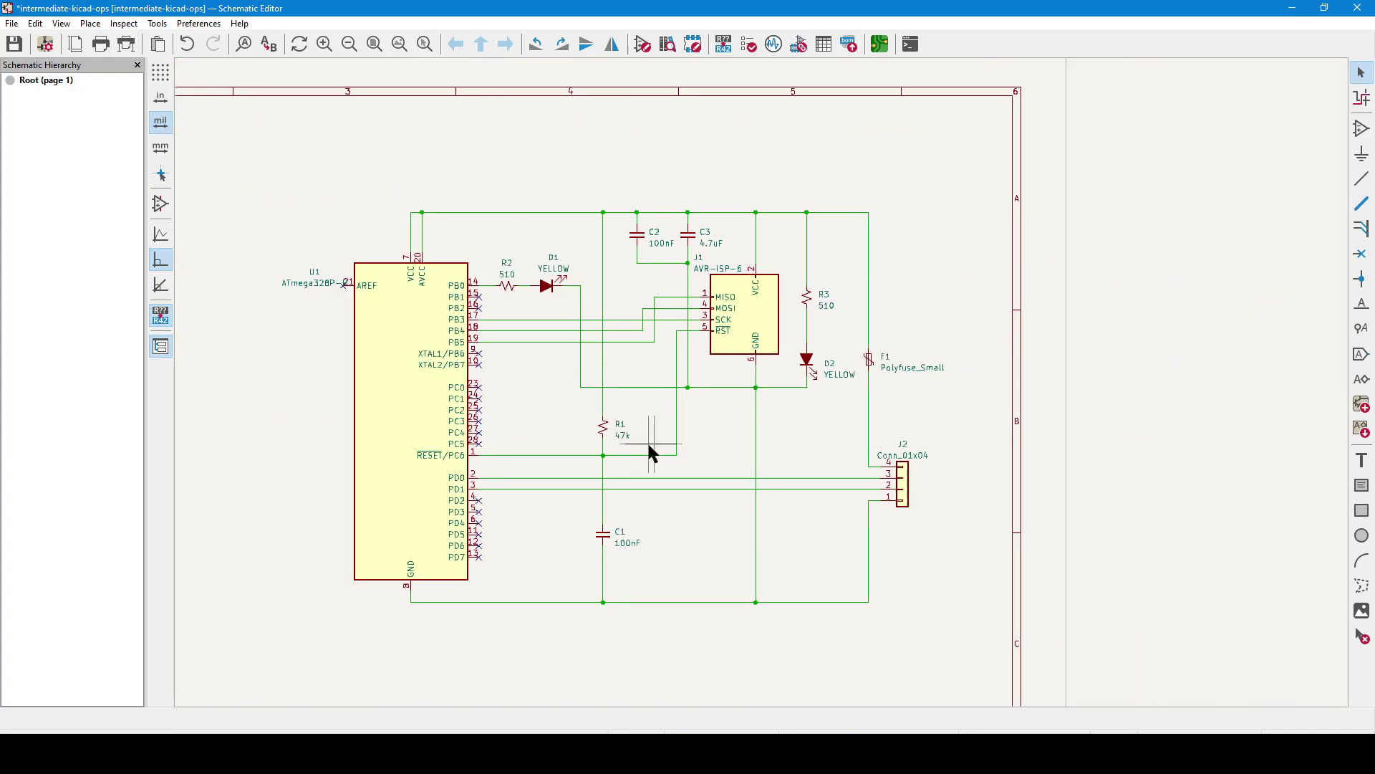
{"action": "scroll", "coordinate": [673, 394], "scroll_direction": "down", "scroll_amount": 2}
{"action": "scroll", "coordinate": [762, 384], "scroll_direction": "up", "scroll_amount": 4}
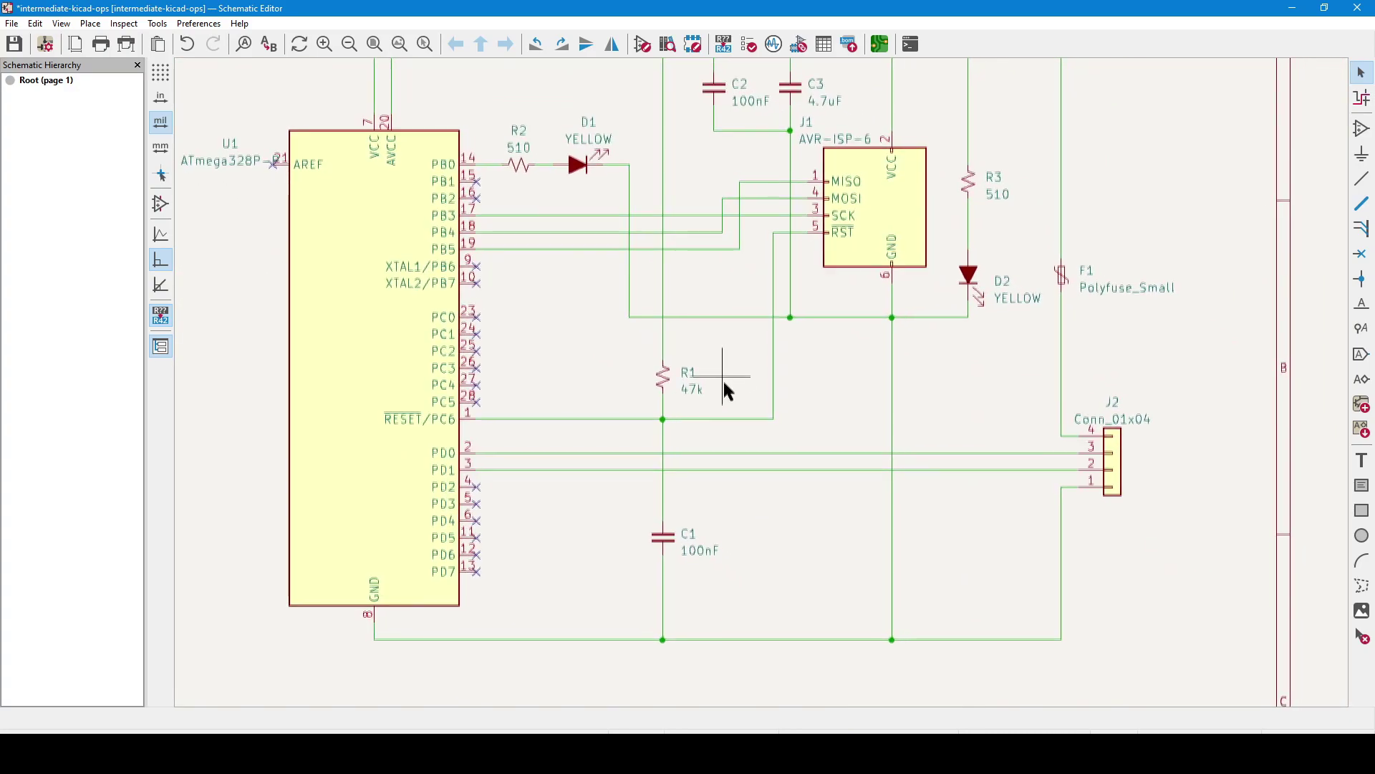
{"action": "middle_click_drag", "start_coordinate": [729, 392], "coordinate": [750, 419]}
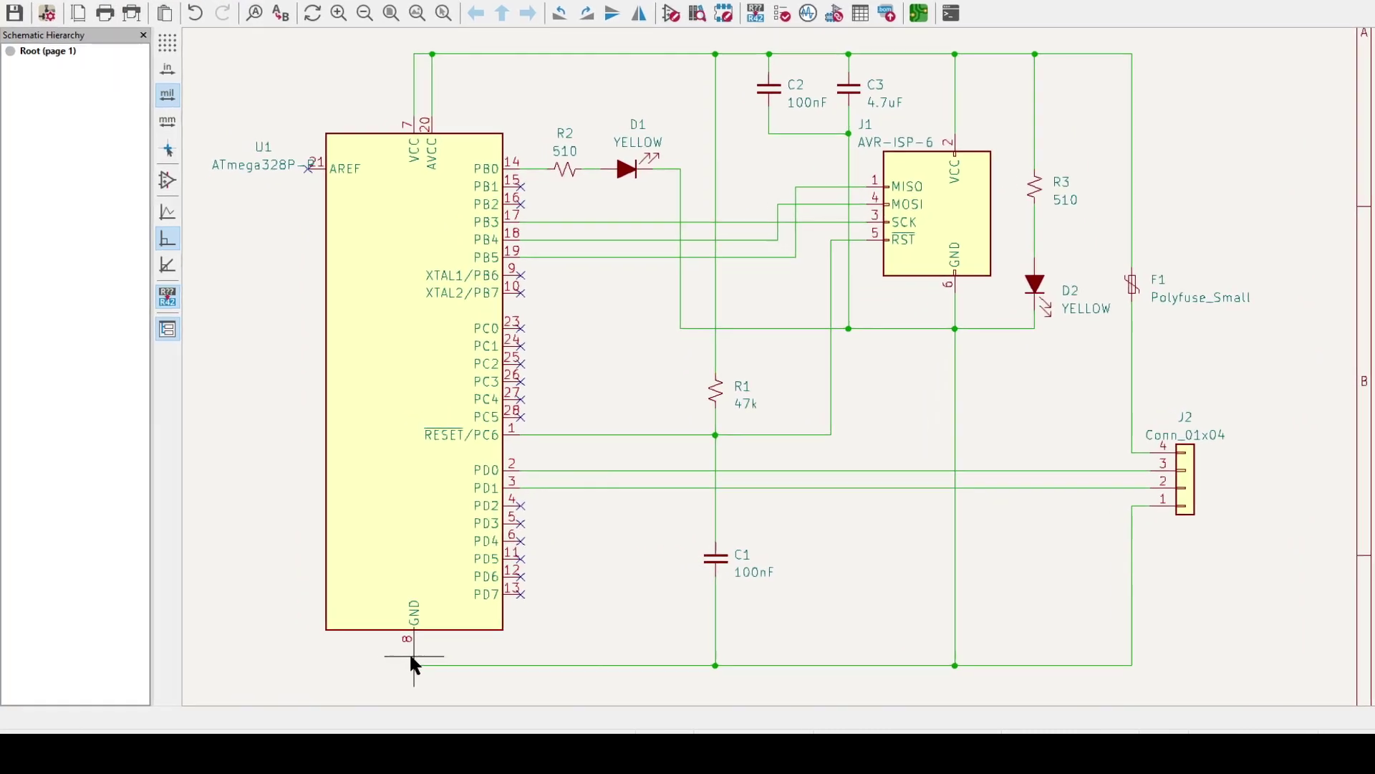
{"action": "left_click", "coordinate": [396, 659]}
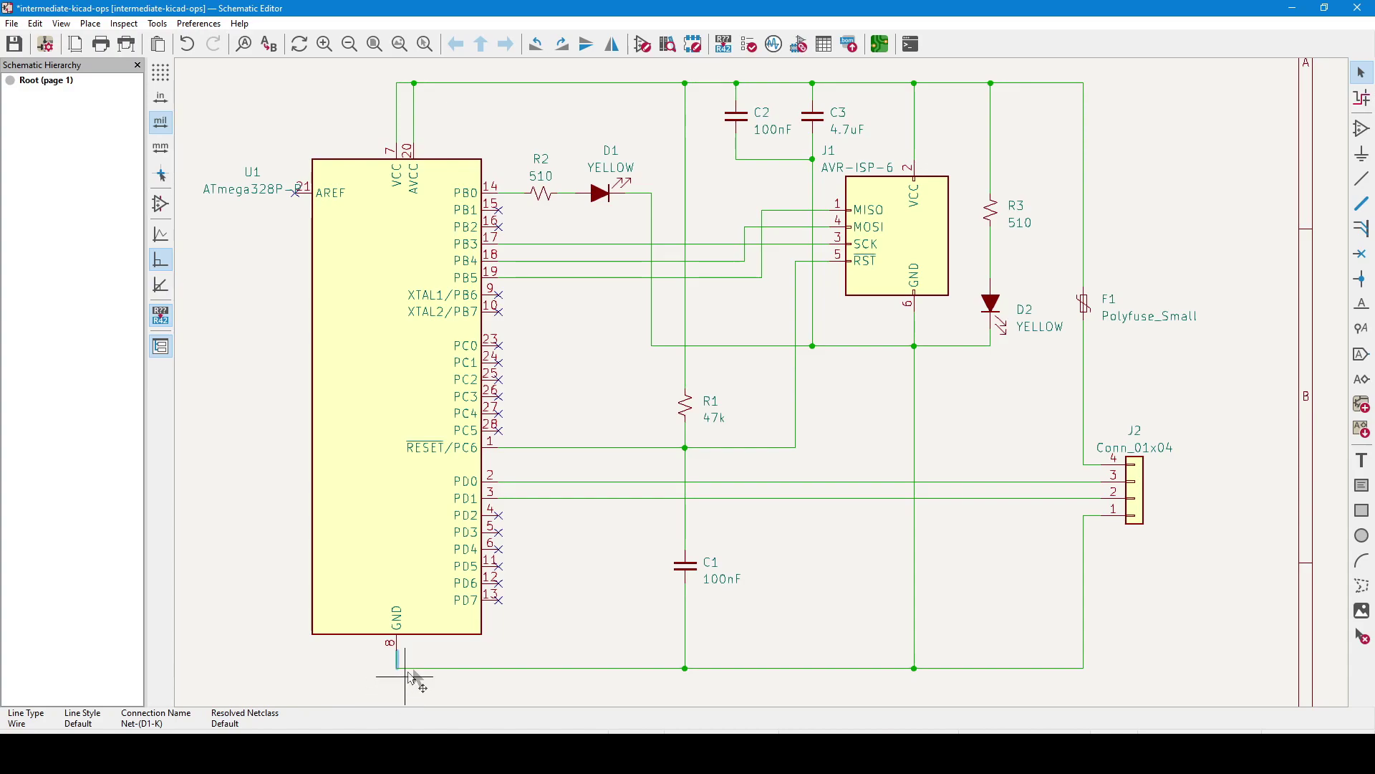
{"action": "key", "text": "Escape"}
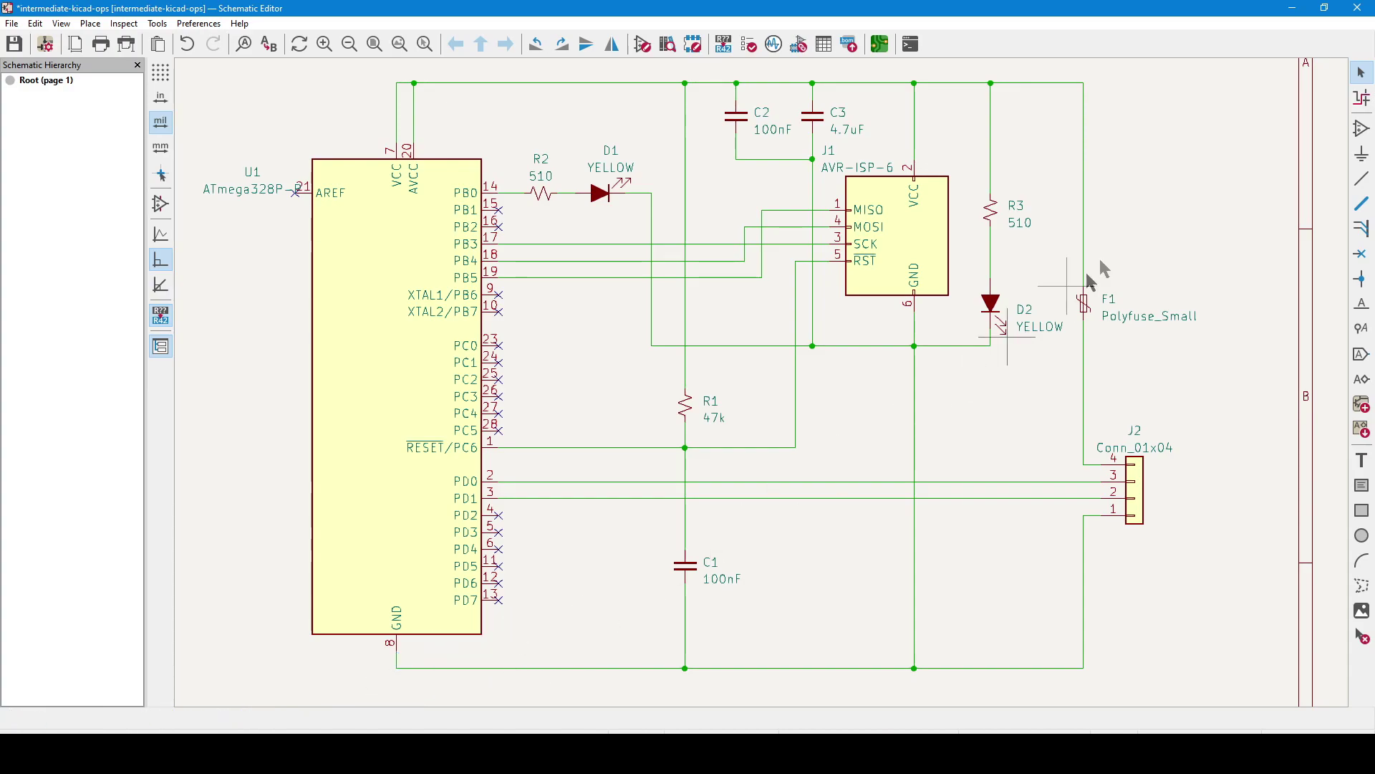
- Place GND power symbols below U1's GND pin and below capacitor C1
{"action": "left_click", "coordinate": [1361, 154]}
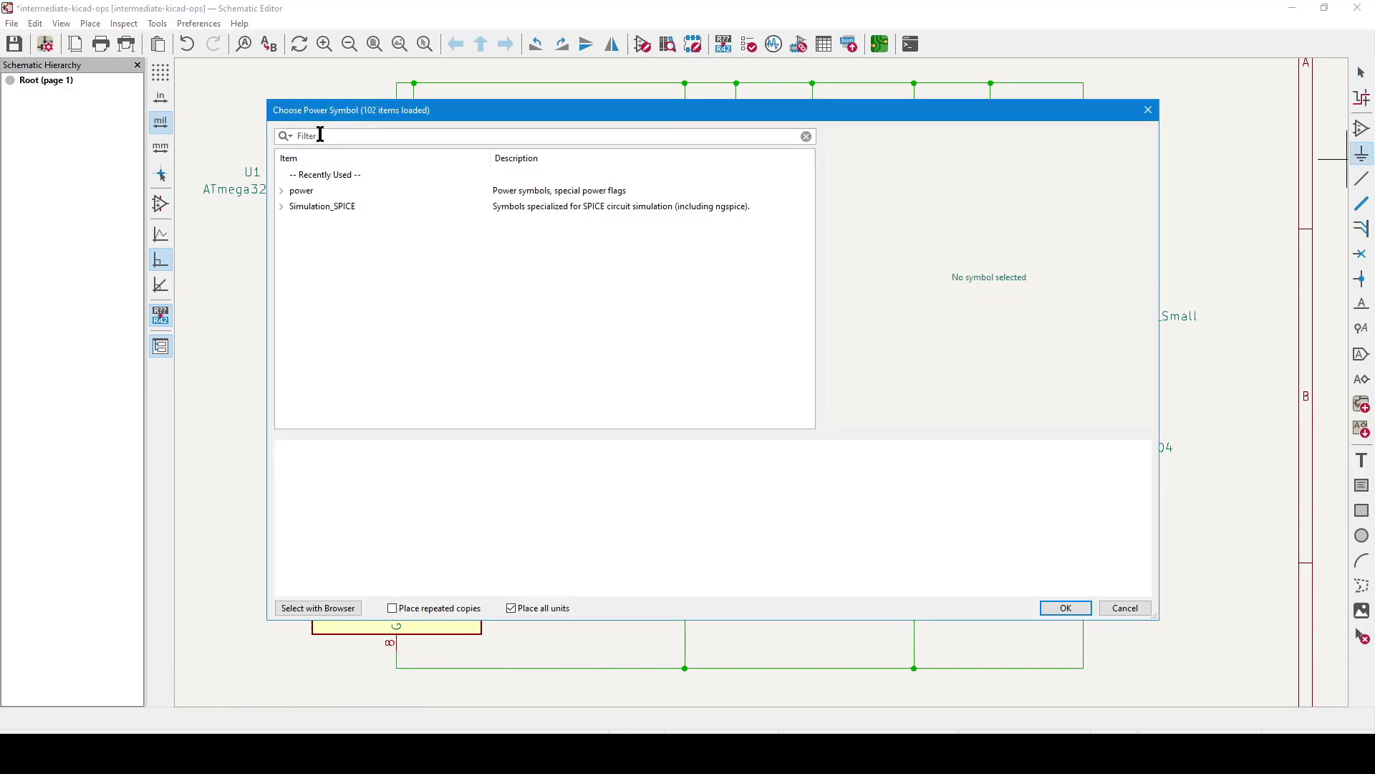
{"action": "type", "text": "gnd"}
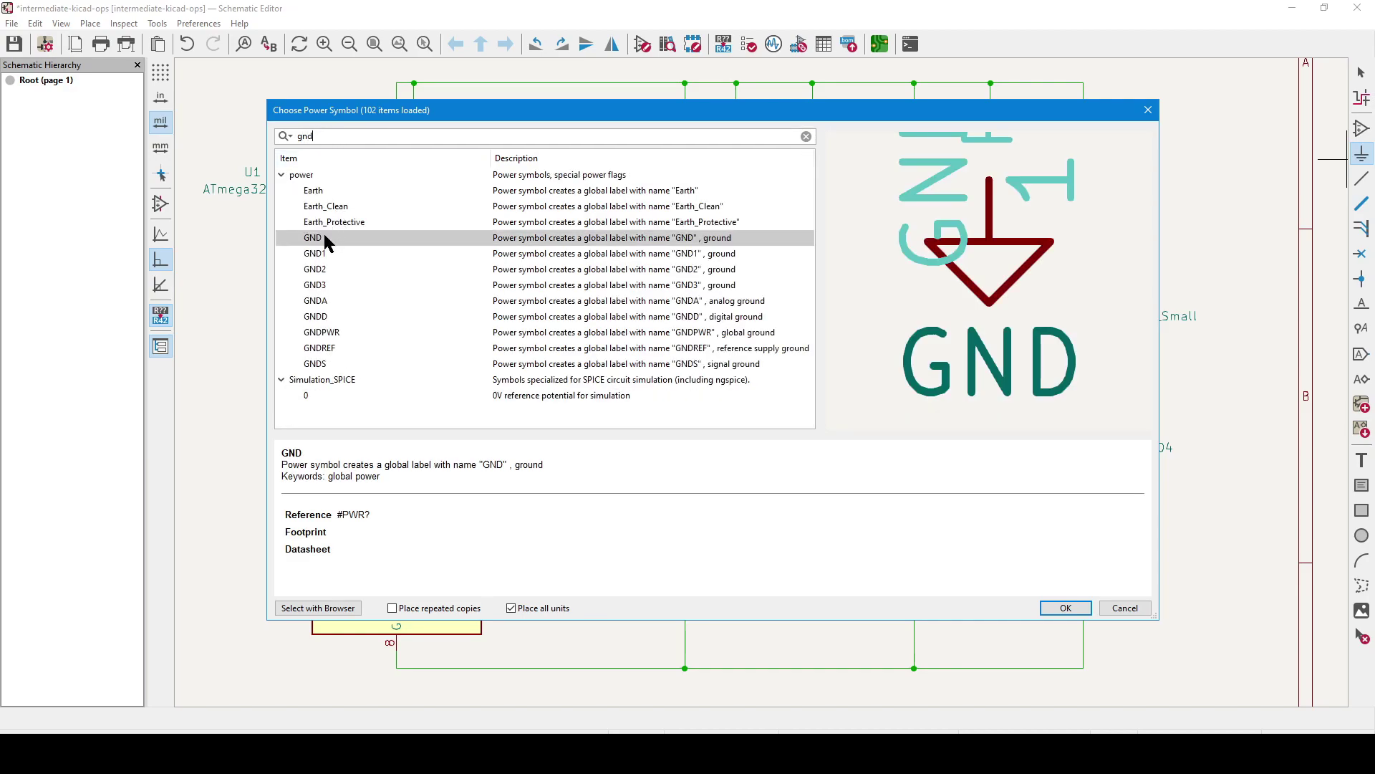
{"action": "double_click", "coordinate": [326, 242]}
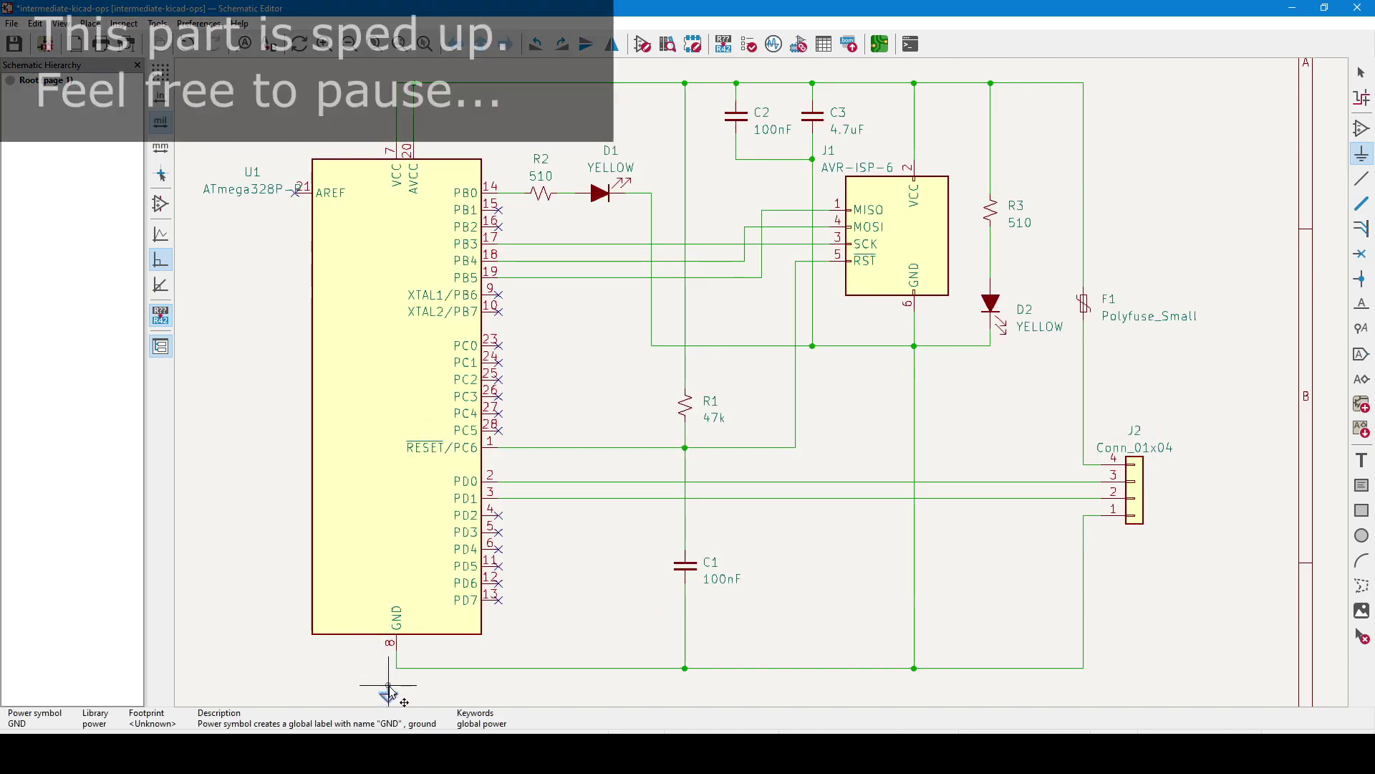
{"action": "left_click", "coordinate": [397, 684]}
{"action": "left_click", "coordinate": [684, 684]}
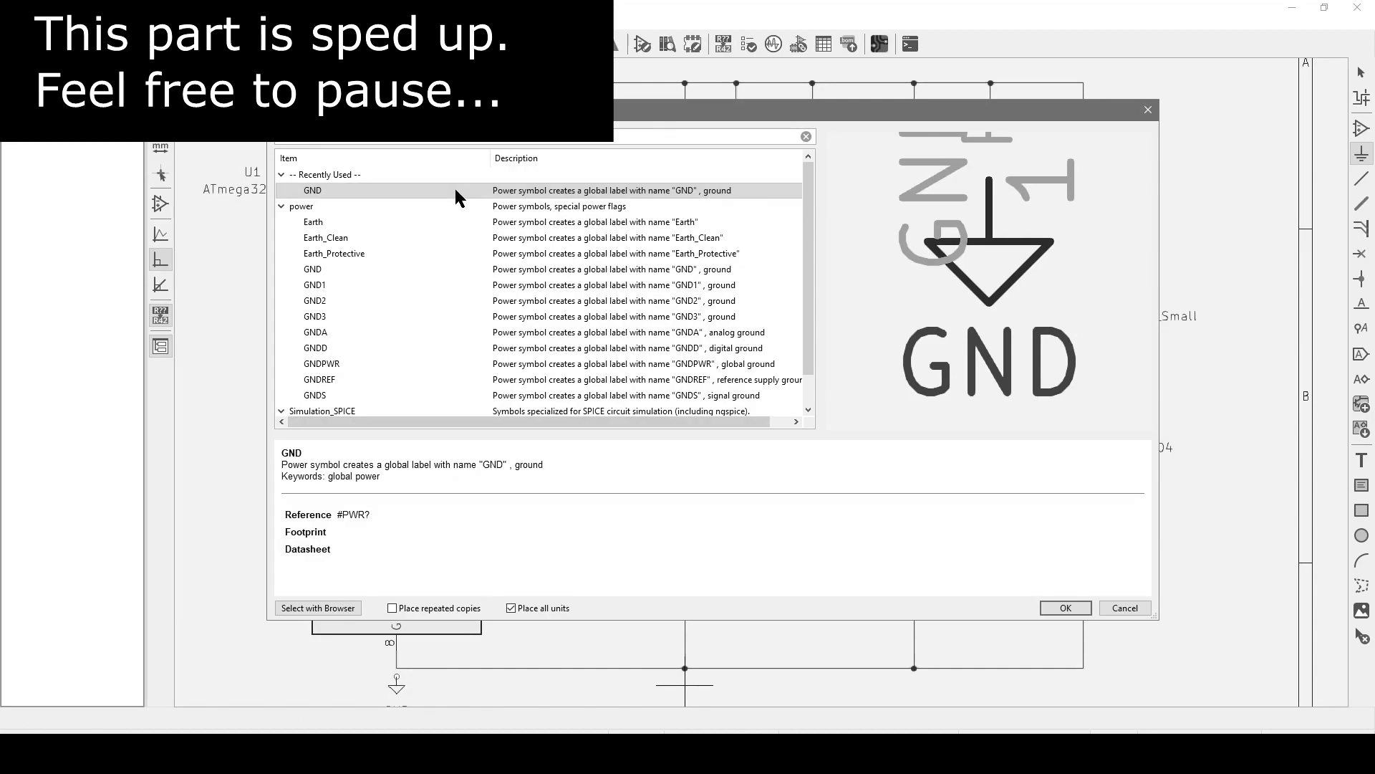
{"action": "double_click", "coordinate": [455, 197]}
{"action": "left_click", "coordinate": [644, 589]}
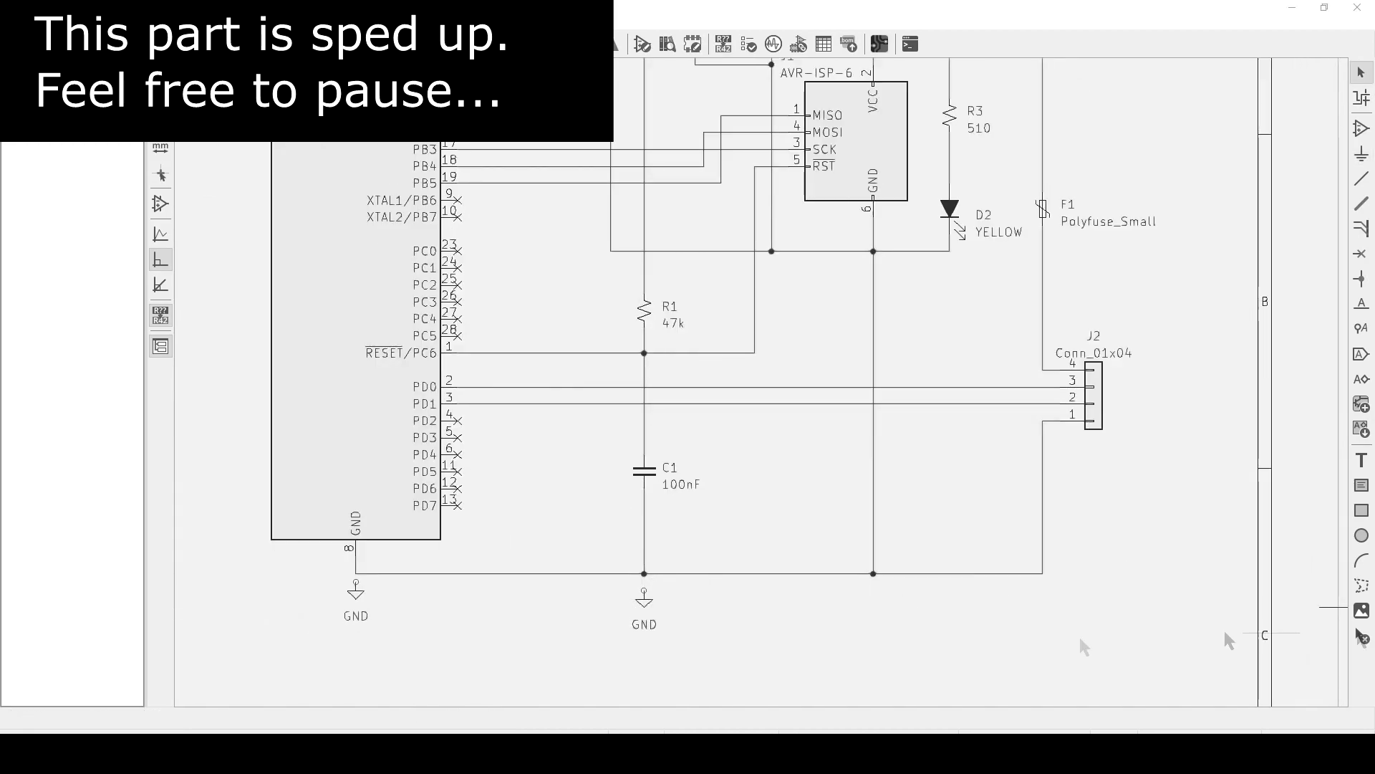
- Duplicate the GND symbol below C1 and place the copy beside D1's cathode wire
{"action": "left_click", "coordinate": [644, 614]}
{"action": "key", "text": "ctrl+d"}
{"action": "middle_click_drag", "start_coordinate": [576, 117], "coordinate": [574, 172]}
{"action": "left_click", "coordinate": [624, 154]}
- Wire the GND symbols at D1, U1 and C1 to their adjacent ground wires
{"action": "key", "text": "w"}
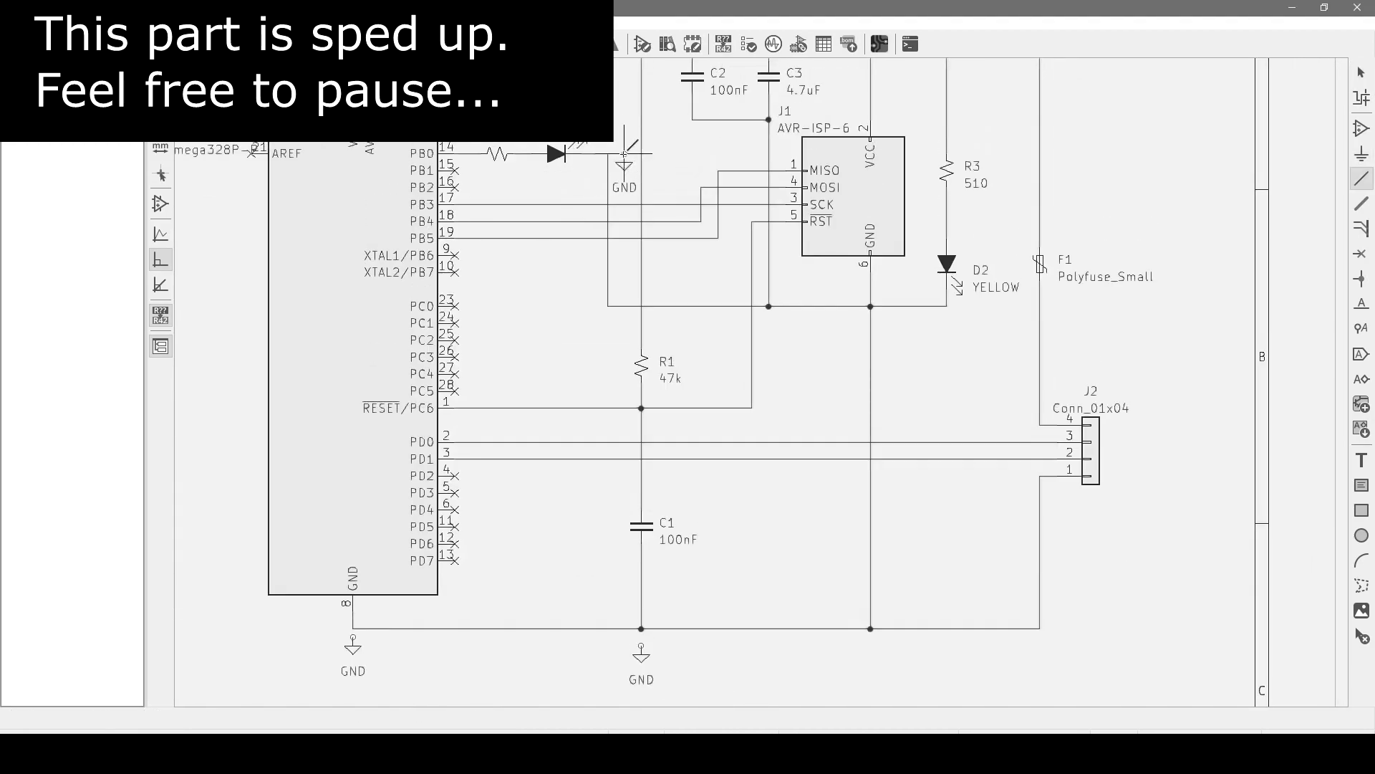
{"action": "left_click", "coordinate": [624, 153]}
{"action": "left_click", "coordinate": [665, 571]}
{"action": "middle_click_drag", "start_coordinate": [665, 572], "coordinate": [647, 585]}
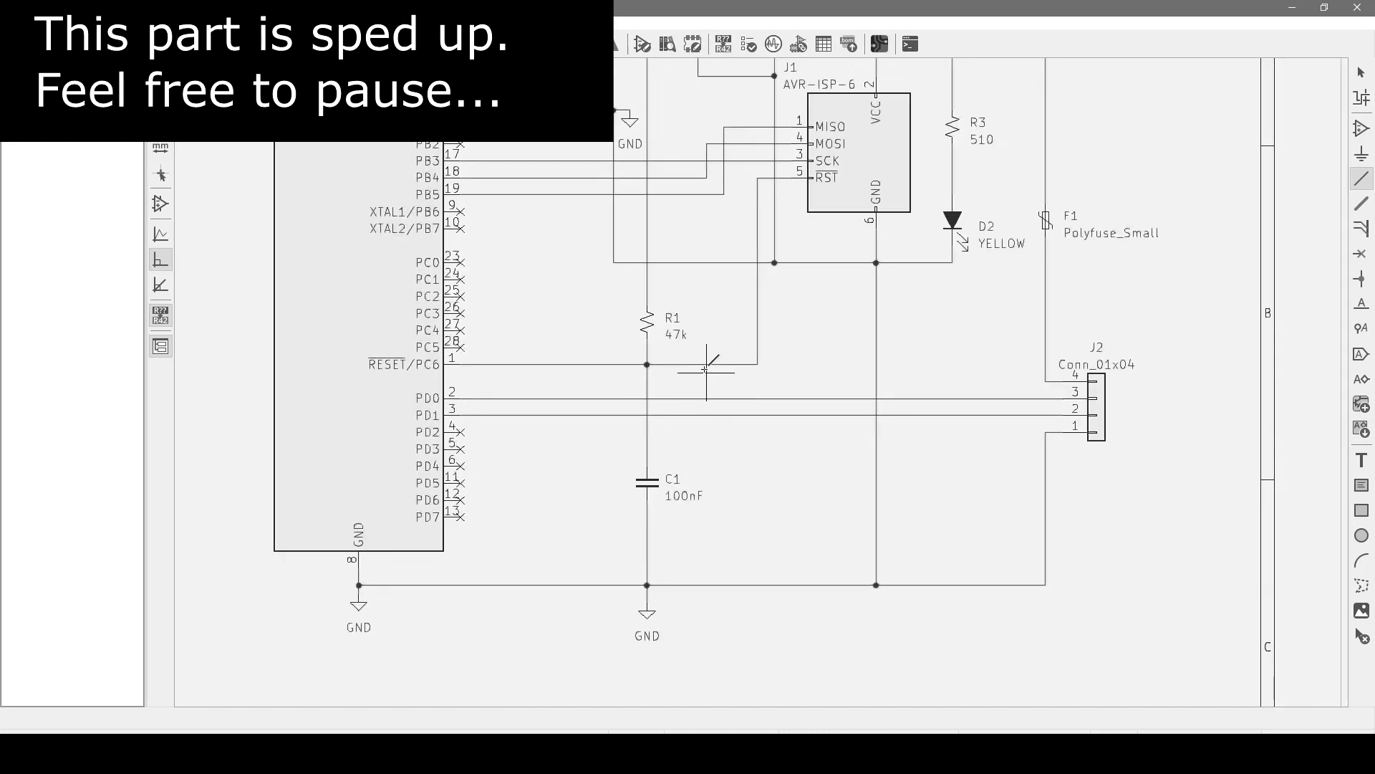
- Delete the wire running from C3 down to the ground line and place duplicated GND symbols below C2 and C3
{"action": "middle_click_drag", "start_coordinate": [702, 362], "coordinate": [671, 479]}
{"action": "key", "text": "Delete"}
{"action": "key", "text": "Delete"}
{"action": "key", "text": "ctrl+d"}
{"action": "left_click", "coordinate": [666, 203]}
{"action": "key", "text": "ctrl+d"}
{"action": "left_click", "coordinate": [717, 214]}
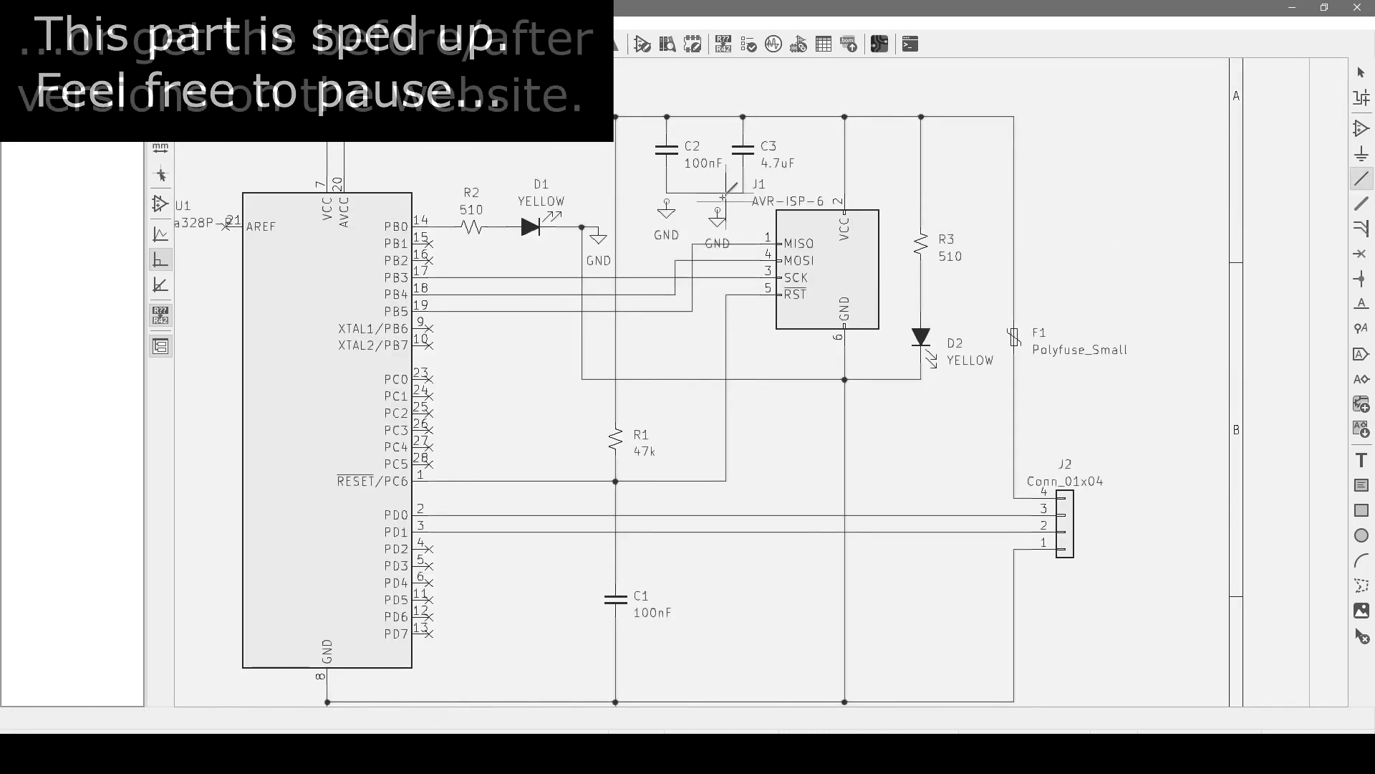
- Align the GND symbol under C3 and connect C2 and C3 each to its own GND symbol
{"action": "left_click", "coordinate": [743, 201]}
{"action": "key", "text": "m"}
{"action": "left_click", "coordinate": [666, 201]}
- Delete the old wire linking D1's cathode to the ground line shared with D2
{"action": "middle_click_drag", "start_coordinate": [674, 243], "coordinate": [689, 220]}
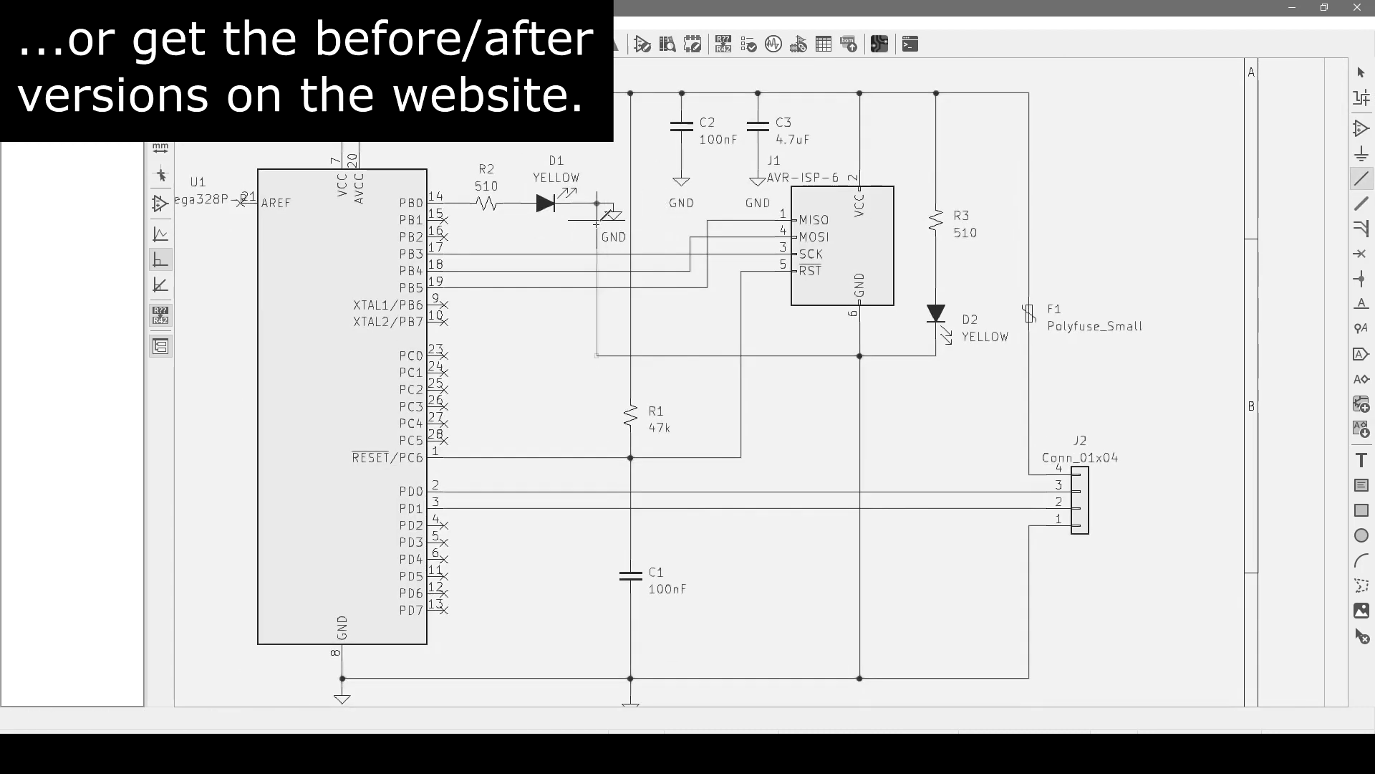
{"action": "key", "text": "Delete"}
{"action": "key", "text": "Delete"}
- Paste copies of the GND symbol near J1's GND pin, near pin 1 of J2 and below D2
{"action": "key", "text": "ctrl+v"}
{"action": "middle_click_drag", "start_coordinate": [918, 422], "coordinate": [850, 359]}
{"action": "left_click", "coordinate": [795, 300]}
{"action": "key", "text": "ctrl+v"}
{"action": "left_click", "coordinate": [965, 469]}
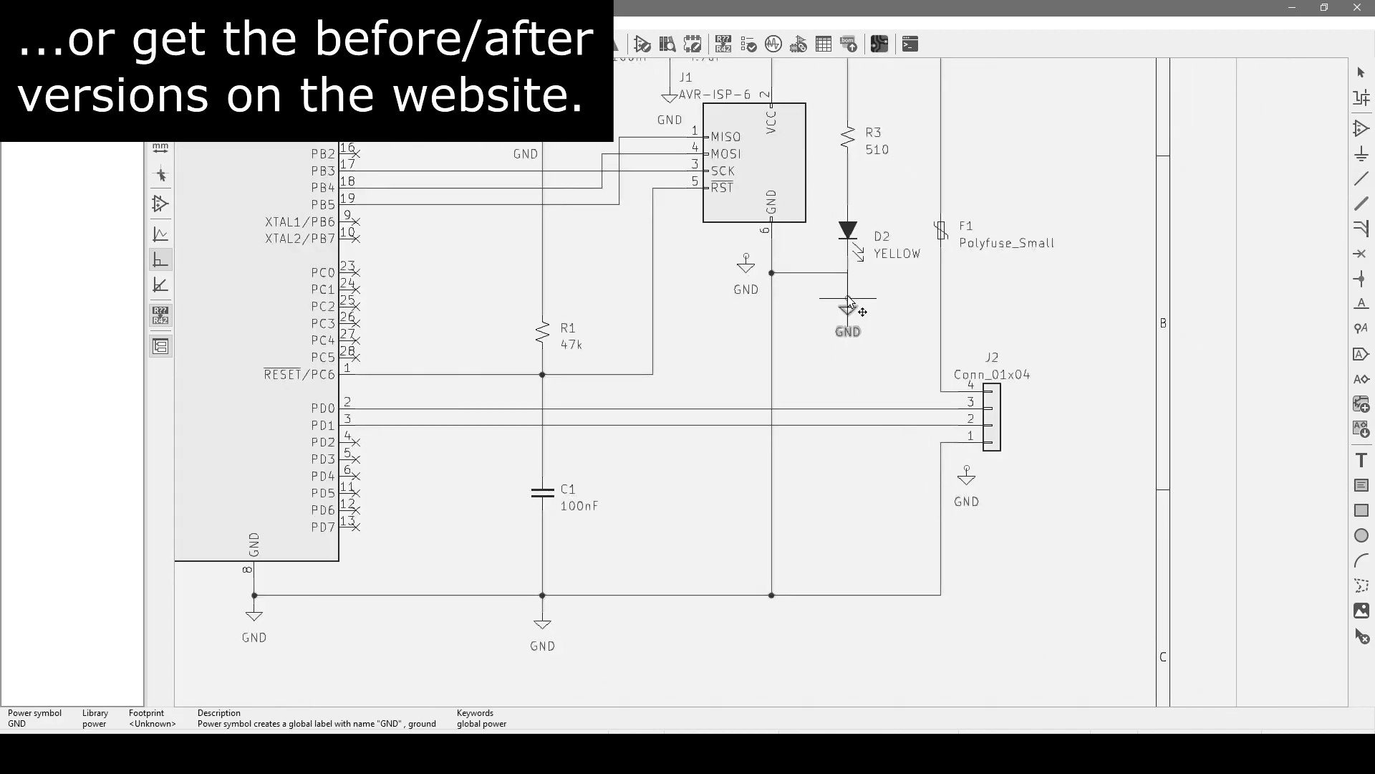
- Delete the old ground wires joining J1 and D2, and move J1's GND symbol directly beneath its GND pin
{"action": "key", "text": "Delete"}
{"action": "left_click_drag", "start_coordinate": [746, 258], "coordinate": [772, 273]}
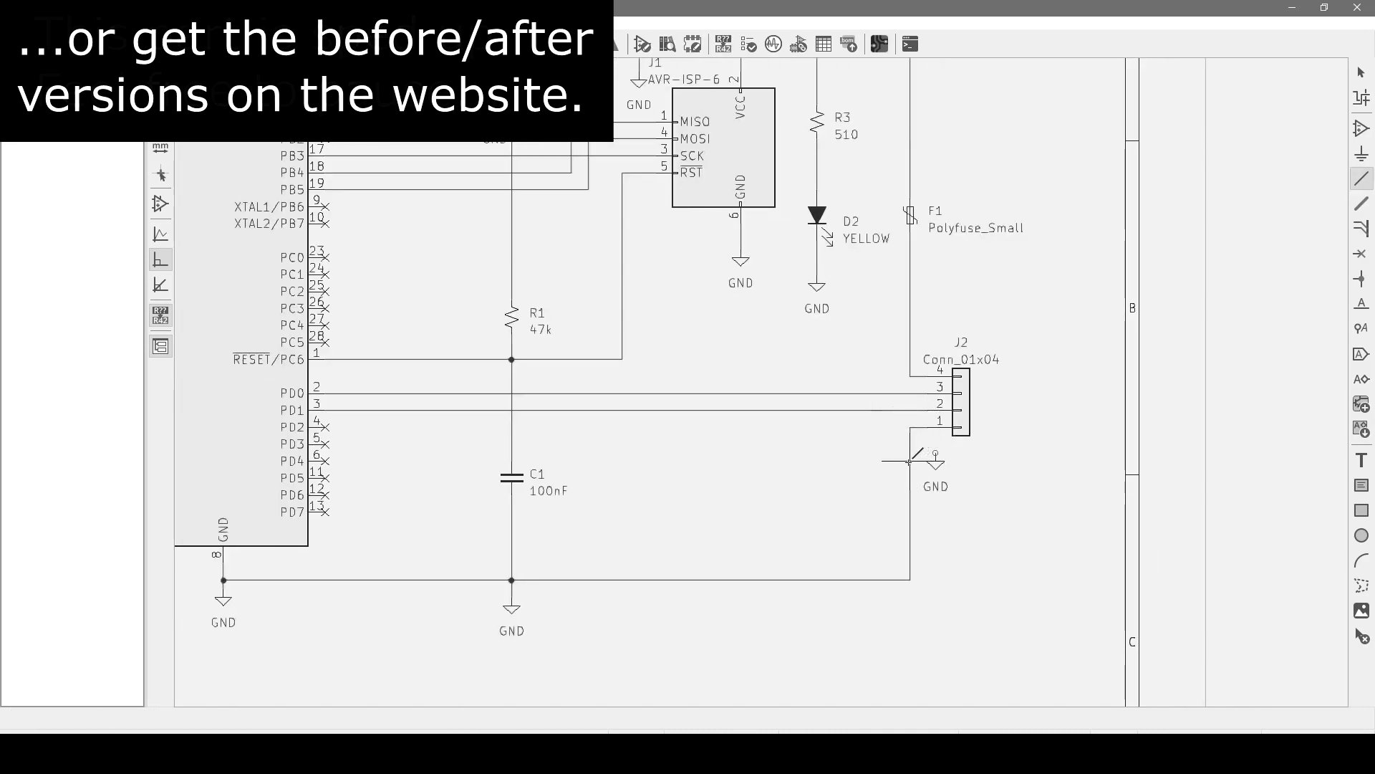
- Delete the old ground wire below J2's pin 1, move its GND symbol directly beneath and wire the two together
{"action": "key", "text": "Delete"}
{"action": "key", "text": "m"}
{"action": "left_click", "coordinate": [910, 452]}
{"action": "left_click", "coordinate": [910, 427]}
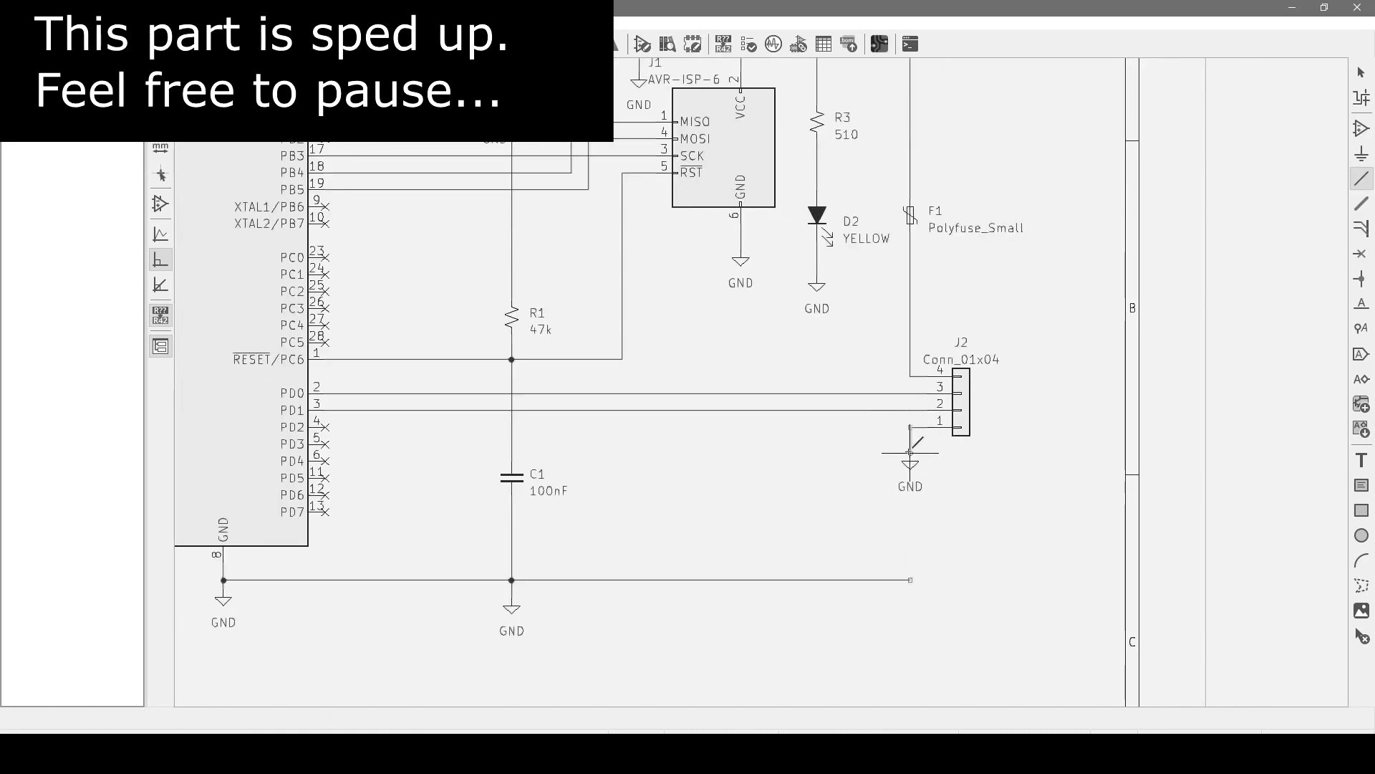
{"action": "left_click", "coordinate": [910, 452]}
- Delete the remaining horizontal ground wires running from U1 past C1 towards J2
{"action": "middle_click_drag", "start_coordinate": [749, 563], "coordinate": [777, 555]}
{"action": "key", "text": "Delete"}
{"action": "key", "text": "Delete"}
{"action": "middle_click_drag", "start_coordinate": [428, 435], "coordinate": [476, 485]}
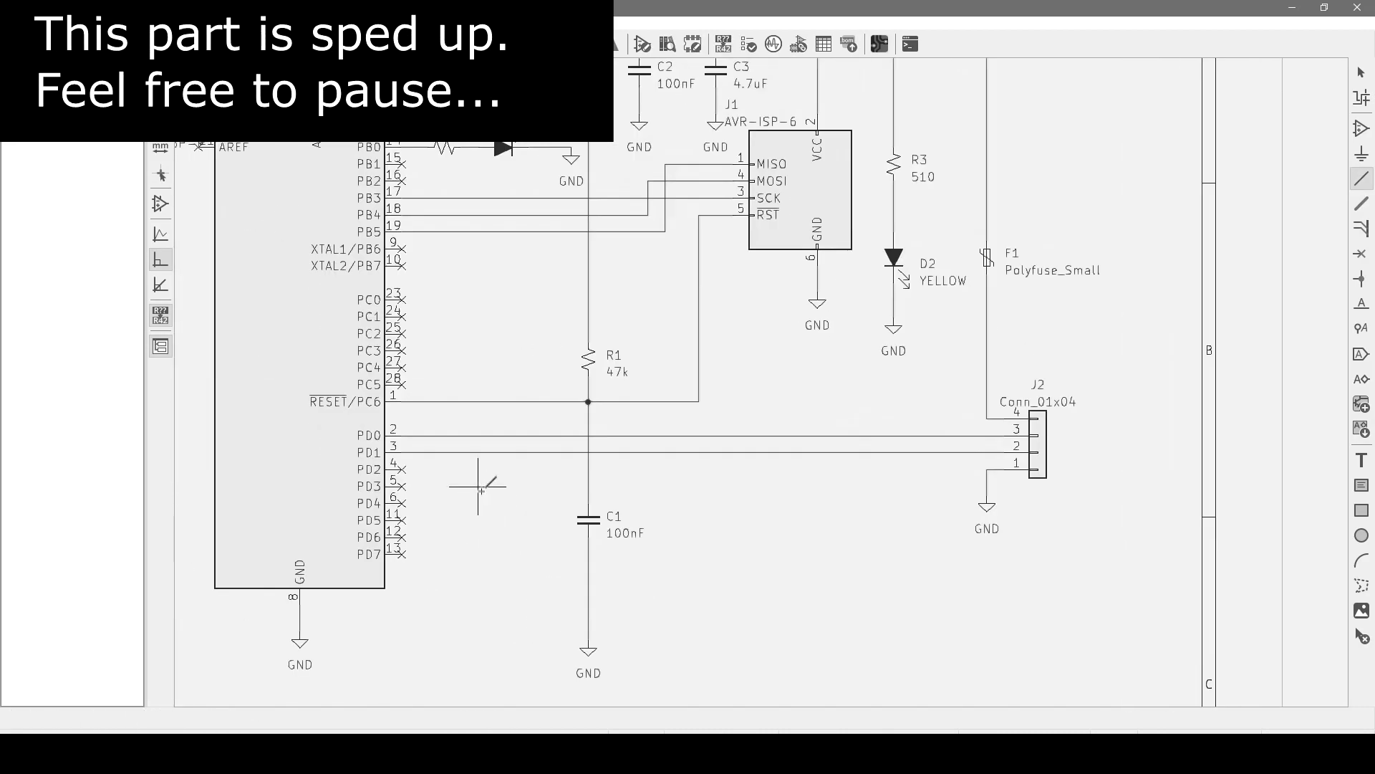
- Highlight the GND net to check that all ground pins and symbols belong to it
{"action": "middle_click_drag", "start_coordinate": [740, 273], "coordinate": [762, 380]}
{"action": "middle_click_drag", "start_coordinate": [1109, 256], "coordinate": [1144, 205]}
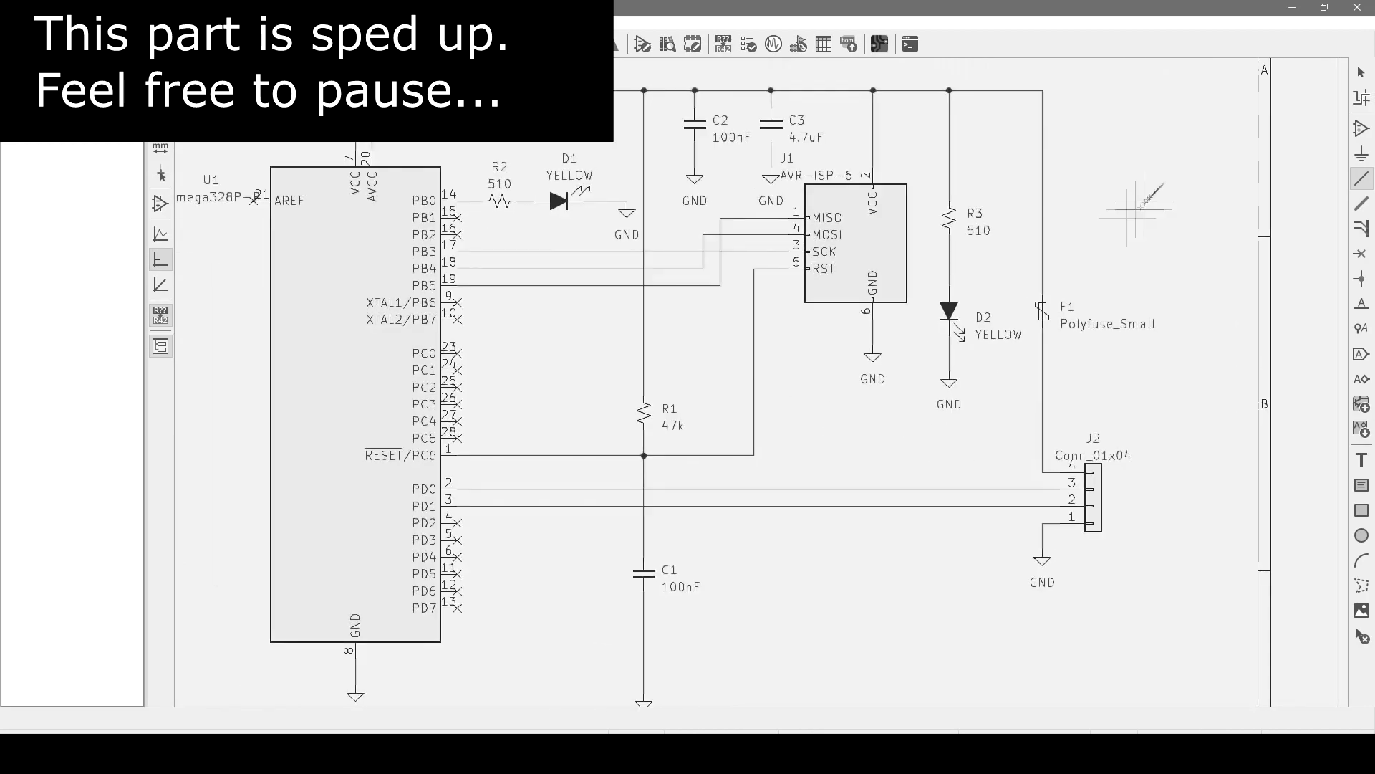
{"action": "left_click", "coordinate": [1360, 102]}
{"action": "middle_click_drag", "start_coordinate": [643, 639], "coordinate": [659, 572]}
{"action": "middle_click_drag", "start_coordinate": [757, 304], "coordinate": [717, 363]}
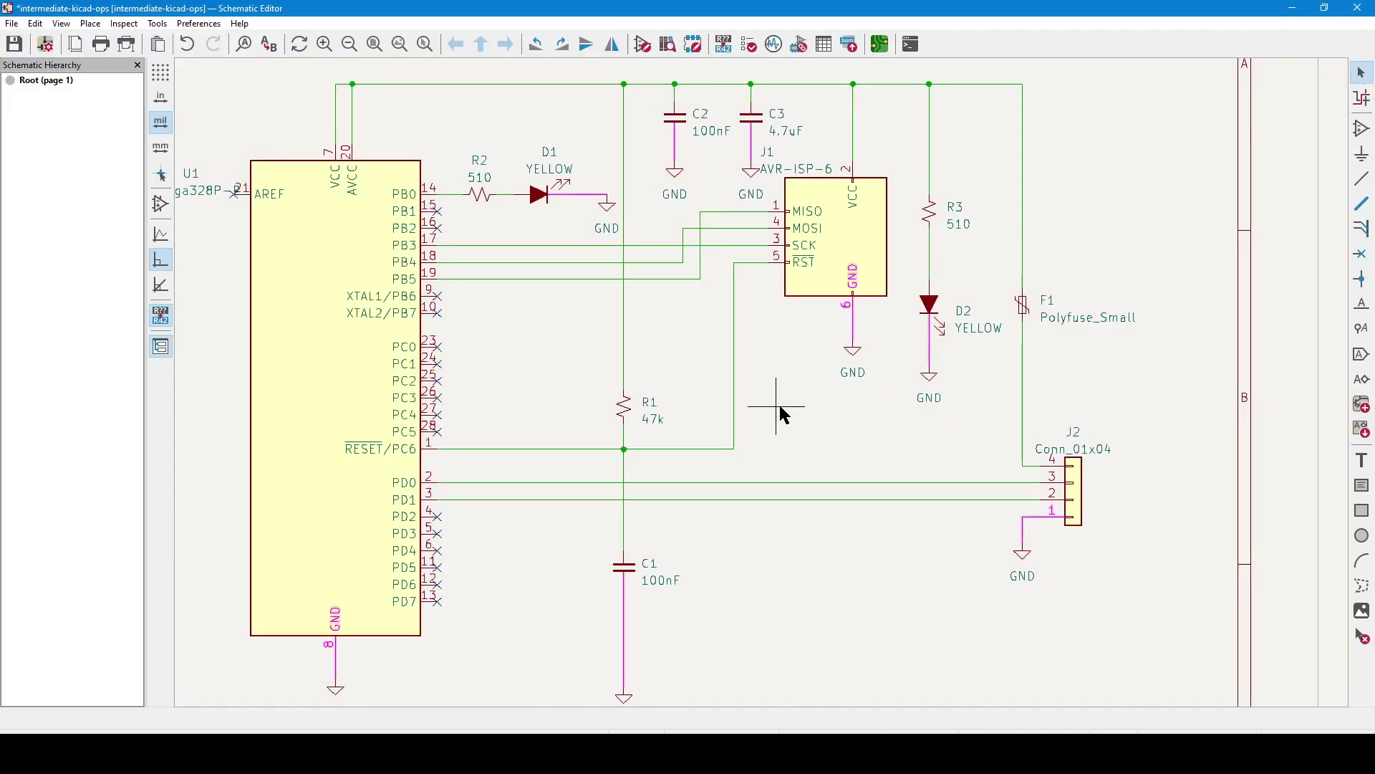
- Place a +3V3 power symbol above the supply wire at U1's VCC and AVCC pins
{"action": "left_click", "coordinate": [1359, 155]}
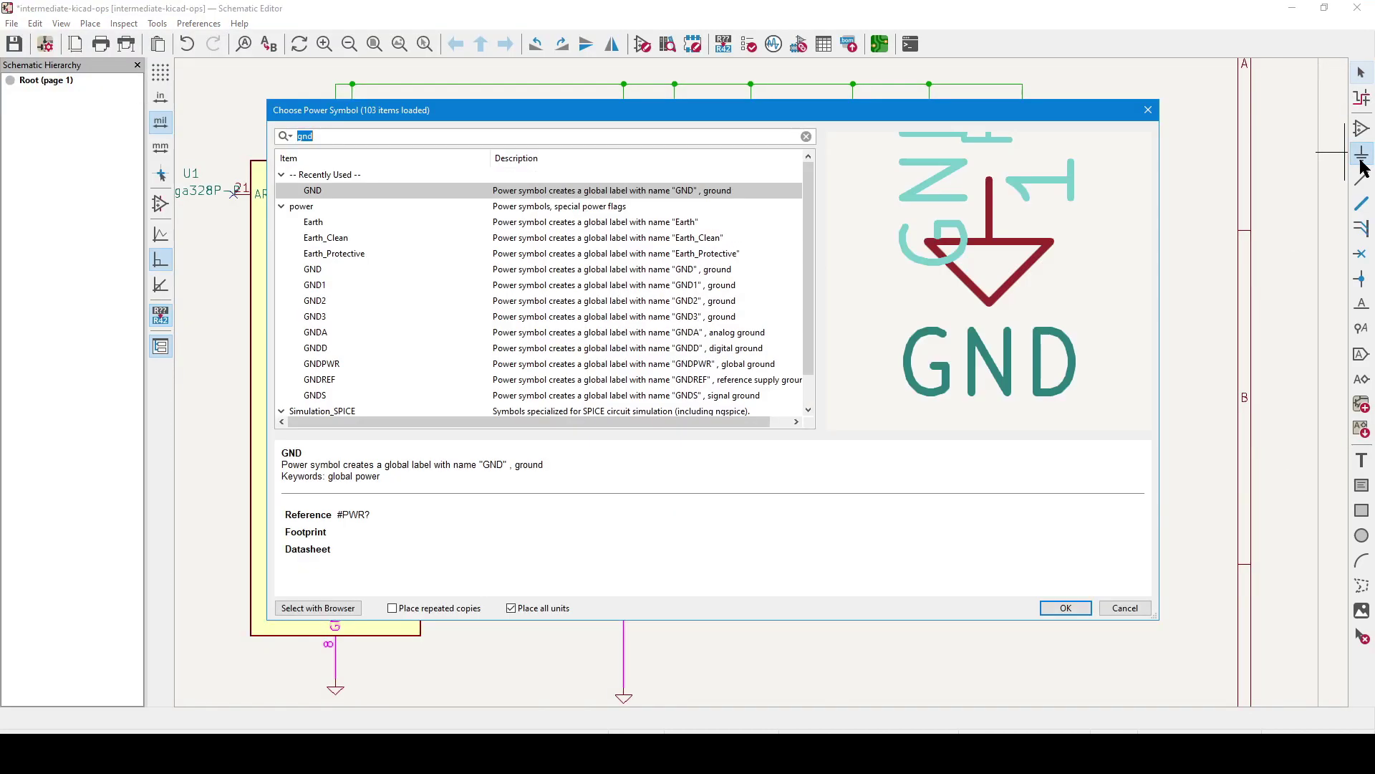
{"action": "type", "text": "+v"}
{"action": "key", "text": "BackSpace"}
{"action": "type", "text": "3v3"}
{"action": "double_click", "coordinate": [313, 194]}
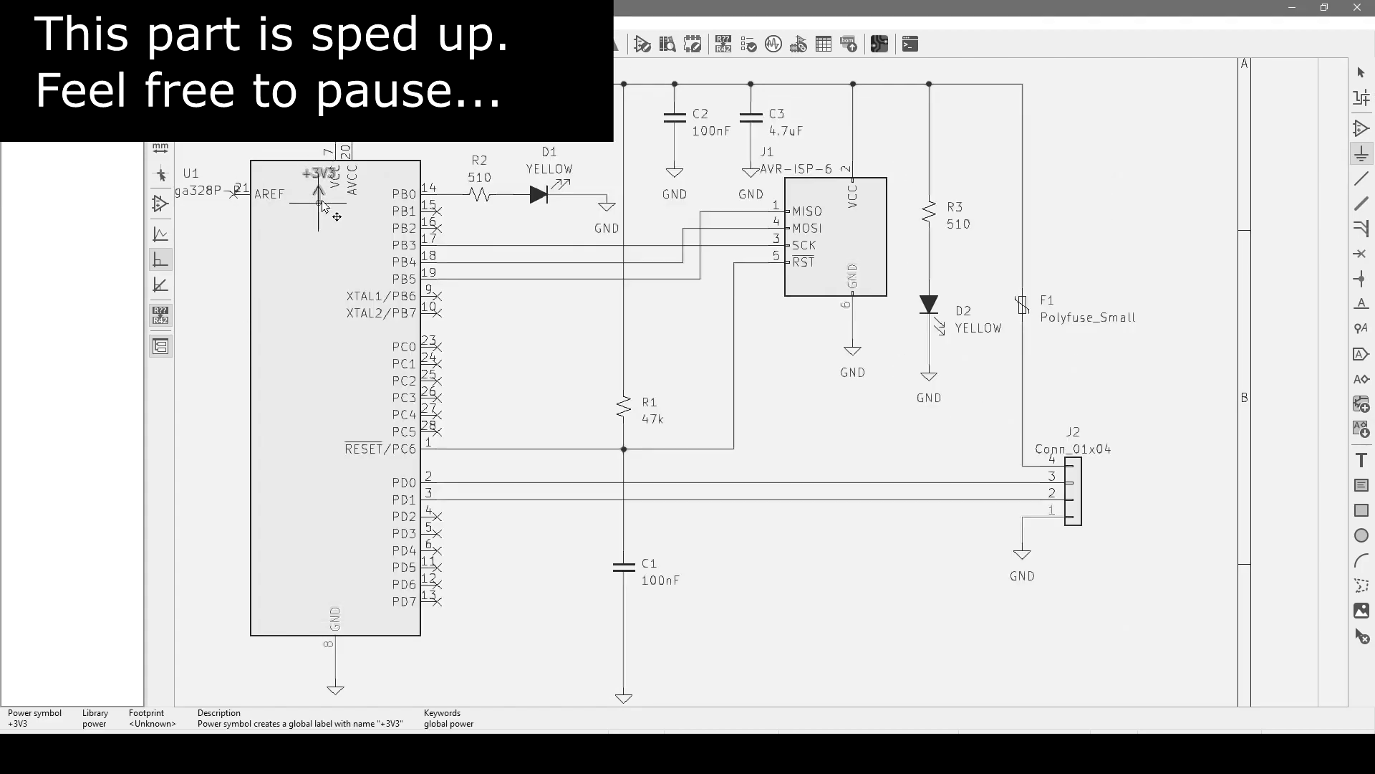
{"action": "scroll", "coordinate": [319, 203], "scroll_direction": "up", "scroll_amount": 2}
{"action": "middle_click_drag", "start_coordinate": [798, 399], "coordinate": [709, 353]}
{"action": "left_click", "coordinate": [709, 339]}
{"action": "scroll", "coordinate": [1061, 440], "scroll_direction": "down", "scroll_amount": 1}
{"action": "key", "text": "Escape"}
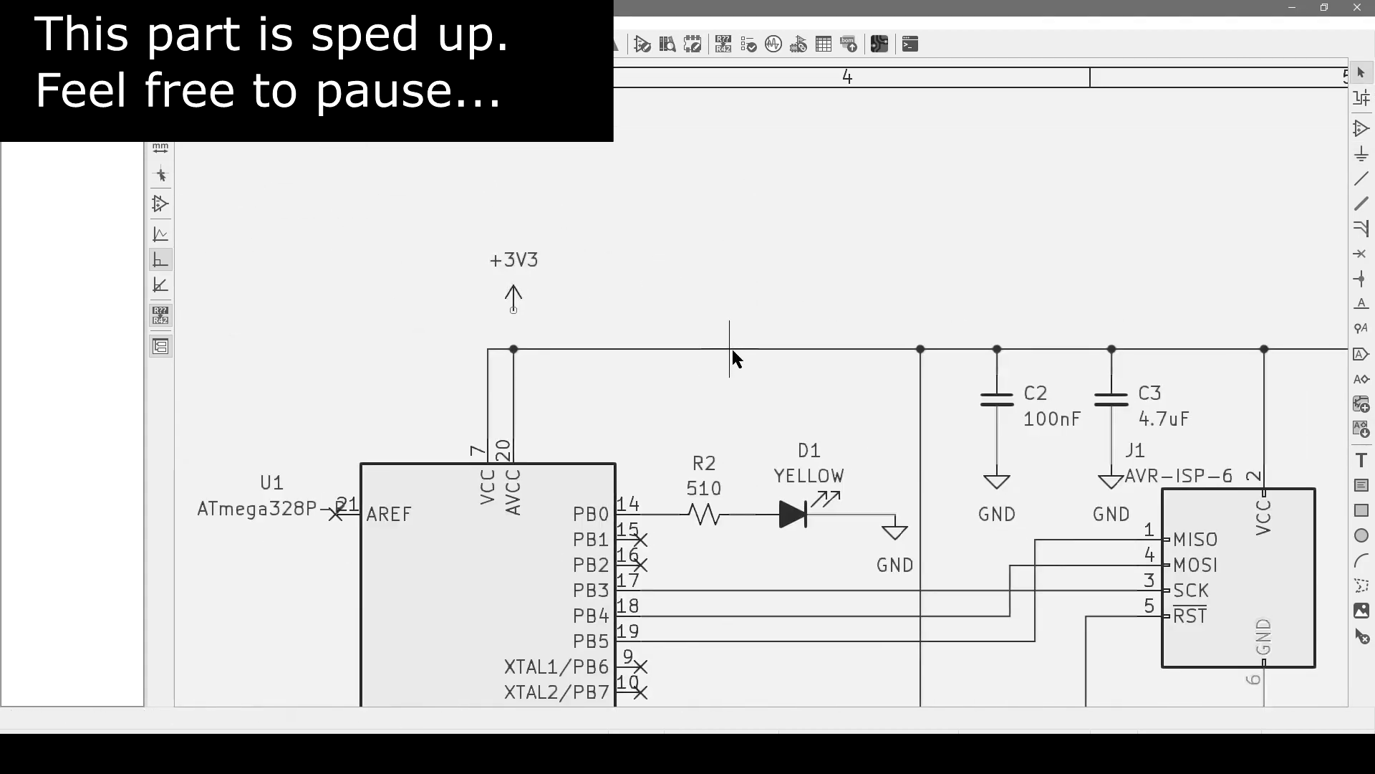
- Delete the long supply wire segments between U1, C2, C3 and J1
{"action": "key", "text": "Delete"}
{"action": "middle_click_drag", "start_coordinate": [895, 394], "coordinate": [786, 374]}
{"action": "key", "text": "Delete"}
{"action": "key", "text": "Delete"}
- Move C2 and C3 with their connecting wires beside U1's supply pins, just right of the +3V3 symbol
{"action": "left_click_drag", "start_coordinate": [861, 291], "coordinate": [1010, 466]}
{"action": "key", "text": "m"}
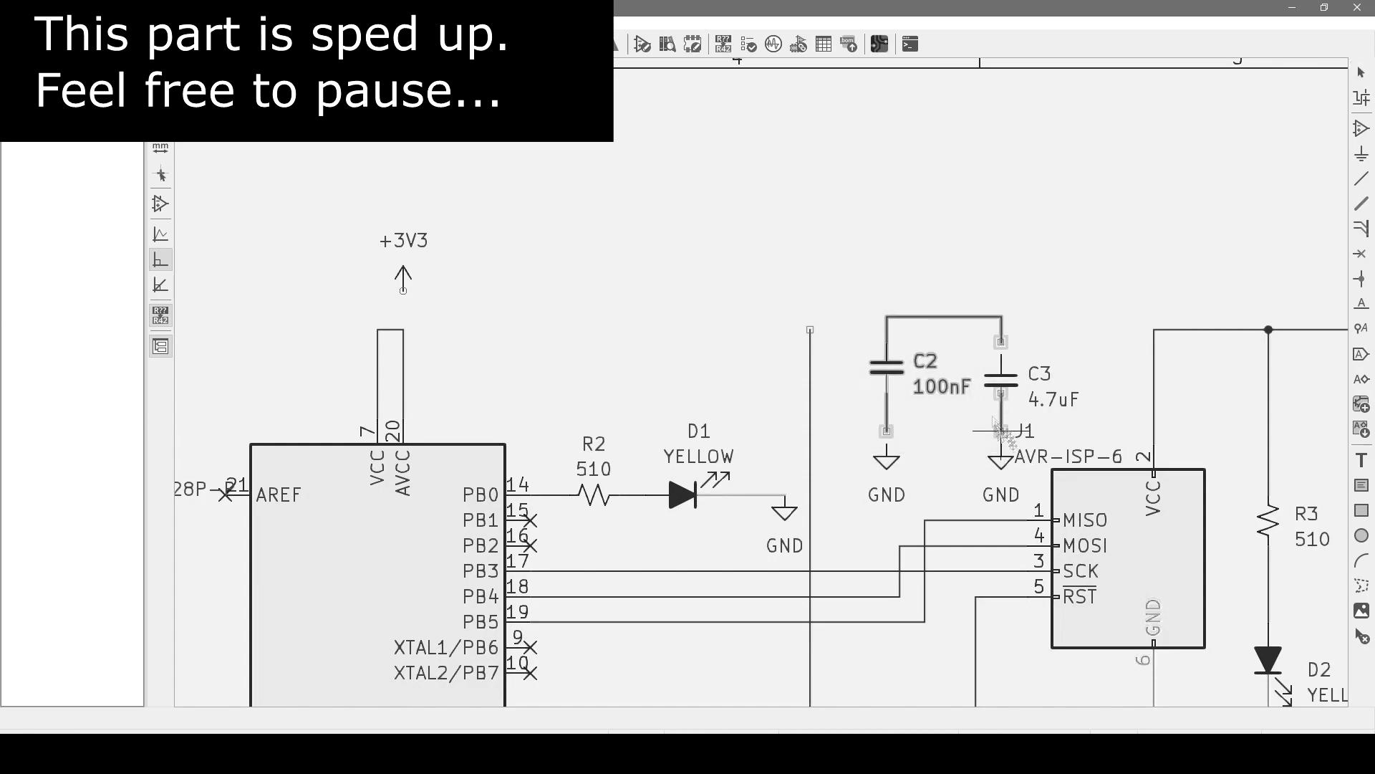
{"action": "left_click", "coordinate": [606, 381]}
{"action": "key", "text": "m"}
{"action": "left_click", "coordinate": [483, 265]}
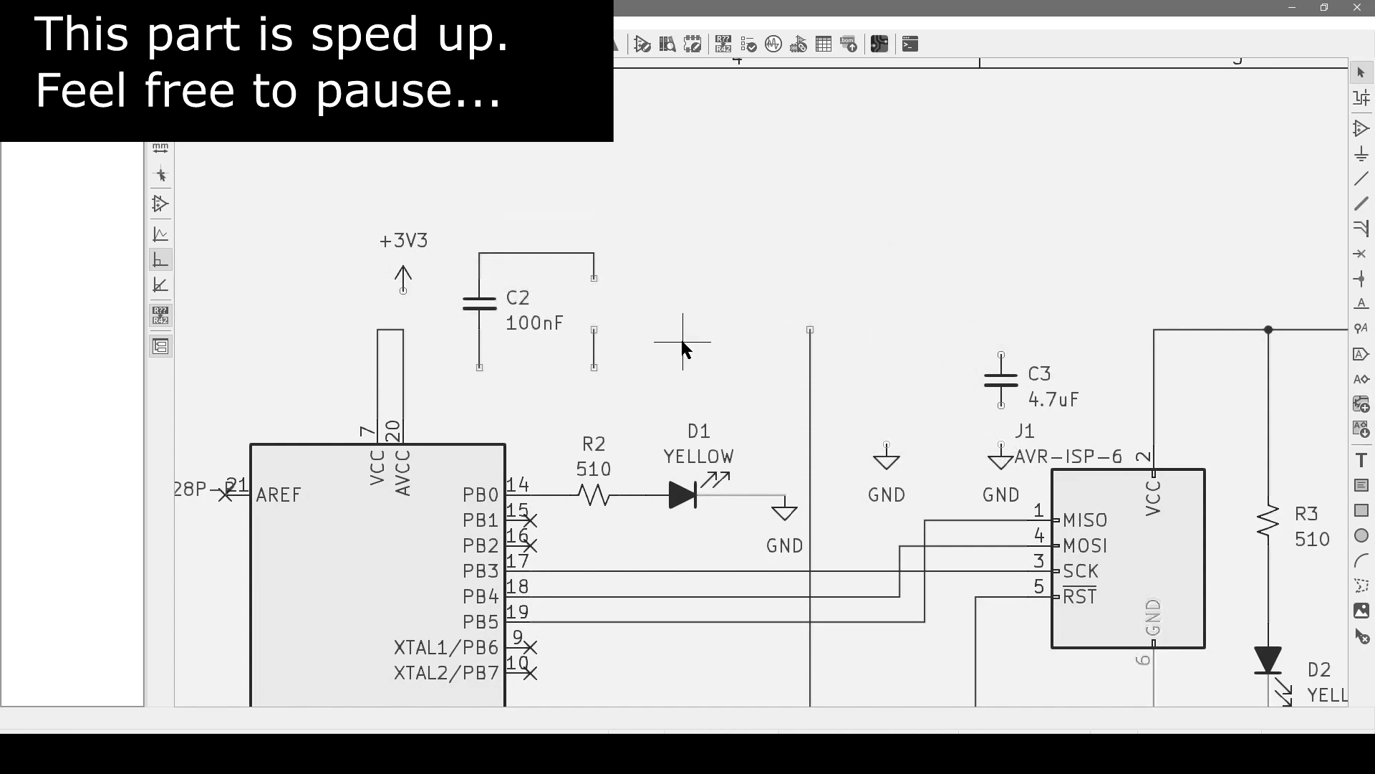
{"action": "key", "text": "m"}
{"action": "left_click", "coordinate": [593, 303]}
- Move the two loose GND symbols to the lower ends of C2 and C3
{"action": "key", "text": "m"}
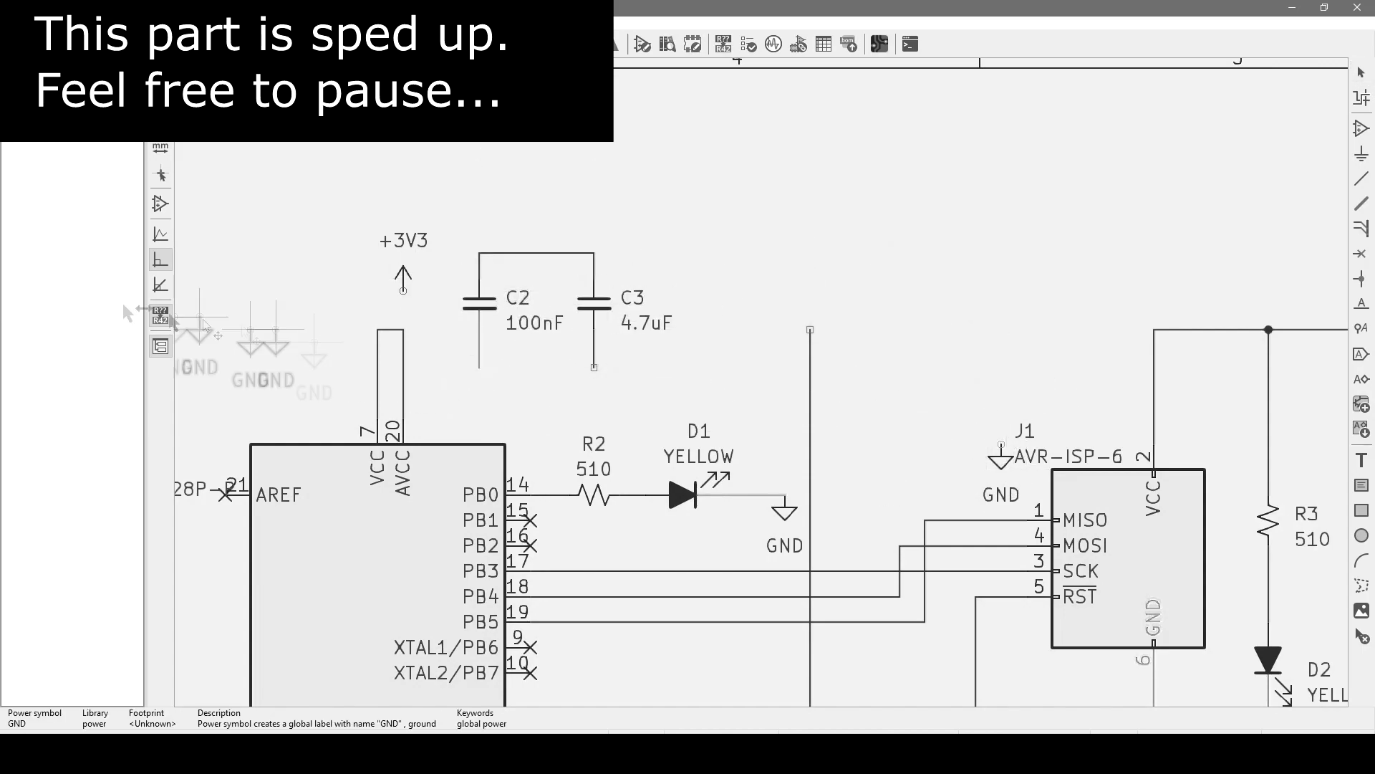
{"action": "left_click", "coordinate": [479, 380]}
{"action": "key", "text": "m"}
{"action": "left_click", "coordinate": [594, 380]}
- Raise the +3V3 symbol, wire it down to U1's supply pins and connect the C2 and C3 branch to that wire
{"action": "key", "text": "m"}
{"action": "left_click", "coordinate": [404, 189]}
{"action": "key", "text": "w"}
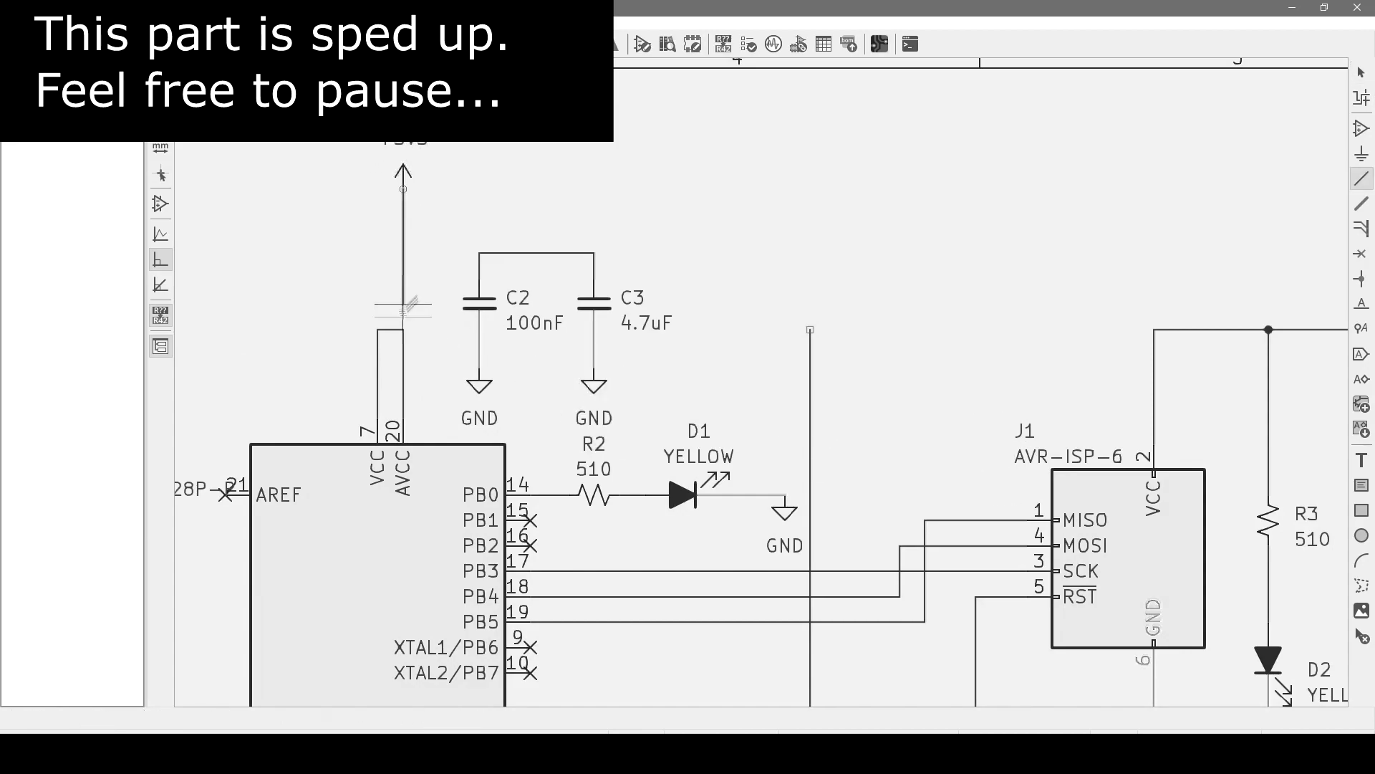
{"action": "left_click", "coordinate": [404, 330]}
{"action": "left_click", "coordinate": [479, 253]}
{"action": "left_click", "coordinate": [404, 253]}
- Delete the old supply wire above R1, place a copy of the +3V3 symbol there and wire it to R1
{"action": "middle_click_drag", "start_coordinate": [810, 393], "coordinate": [718, 381]}
{"action": "key", "text": "Escape"}
{"action": "key", "text": "Delete"}
{"action": "key", "text": "ctrl+d"}
{"action": "middle_click_drag", "start_coordinate": [573, 587], "coordinate": [420, 208]}
{"action": "left_click", "coordinate": [568, 359]}
{"action": "key", "text": "w"}
{"action": "left_click", "coordinate": [568, 384]}
- Paste three copies of the +3V3 symbol near J1's VCC pin, R3 and F1
{"action": "scroll", "coordinate": [629, 384], "scroll_direction": "down", "scroll_amount": 2}
{"action": "middle_click_drag", "start_coordinate": [783, 113], "coordinate": [695, 210]}
{"action": "key", "text": "ctrl+v"}
{"action": "left_click", "coordinate": [702, 211]}
{"action": "middle_click_drag", "start_coordinate": [794, 238], "coordinate": [700, 252]}
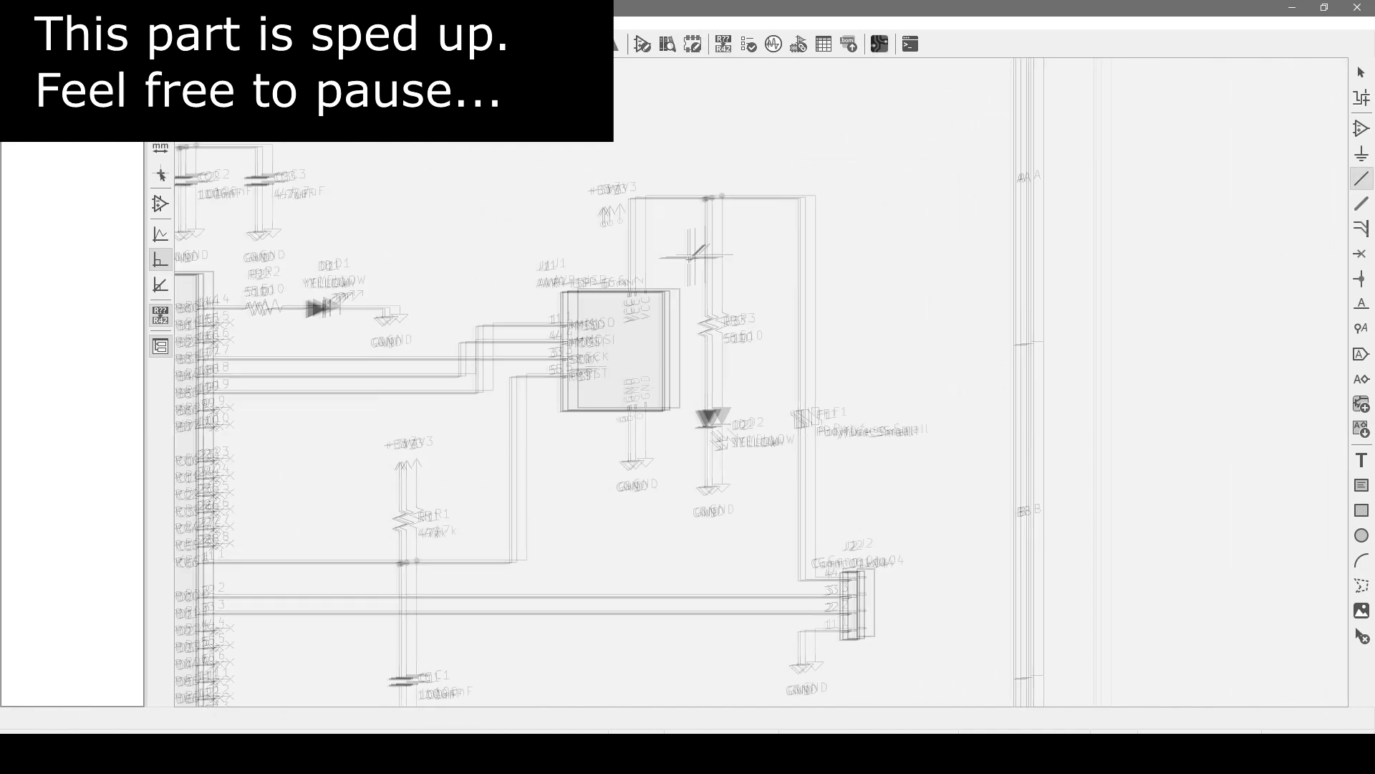
{"action": "key", "text": "ctrl+v"}
{"action": "left_click", "coordinate": [735, 251]}
{"action": "key", "text": "ctrl+v"}
{"action": "left_click", "coordinate": [837, 344]}
- Delete the old supply wires attached to J1's VCC pin and R3
{"action": "key", "text": "Delete"}
{"action": "key", "text": "Delete"}
{"action": "key", "text": "Delete"}
{"action": "key", "text": "Escape"}
- Move the +3V3 symbols above J1's VCC pin and R3, and connect each one
{"action": "left_click", "coordinate": [601, 216]}
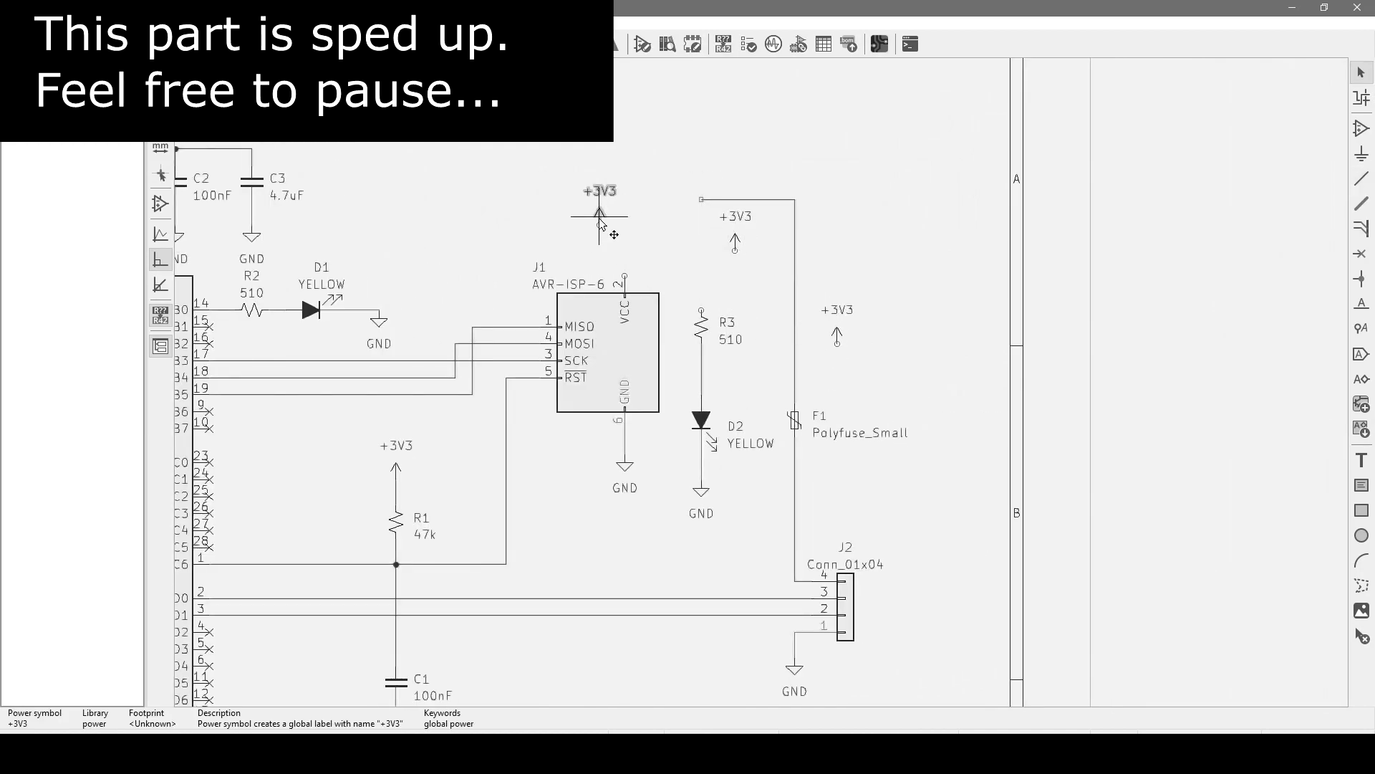
{"action": "left_click_drag", "start_coordinate": [602, 216], "coordinate": [625, 234]}
{"action": "key", "text": "w"}
{"action": "left_click", "coordinate": [624, 276]}
{"action": "middle_click_drag", "start_coordinate": [737, 275], "coordinate": [679, 267]}
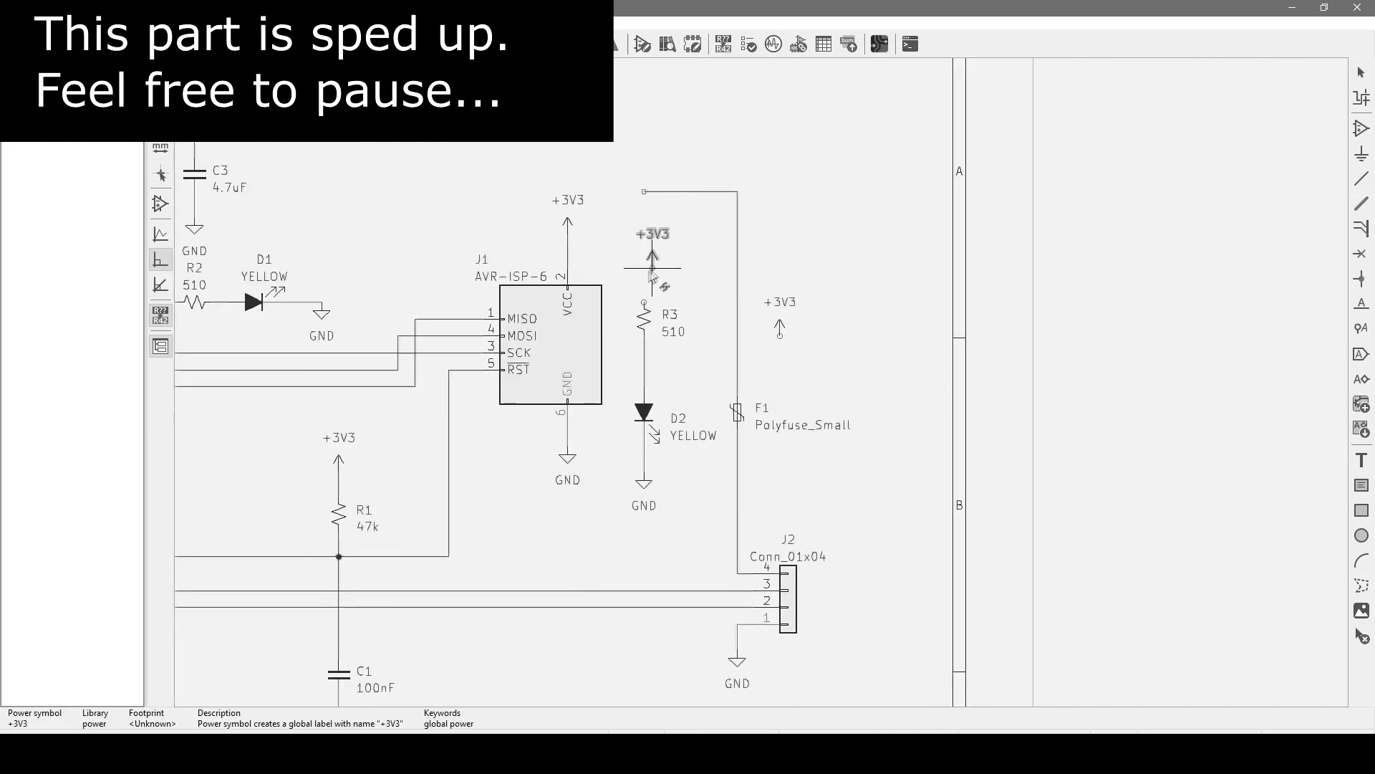
{"action": "left_click", "coordinate": [644, 262]}
- Delete the leftover supply wire above F1, move the last +3V3 symbol over F1 and wire it
{"action": "key", "text": "Delete"}
{"action": "key", "text": "Escape"}
{"action": "left_click_drag", "start_coordinate": [780, 319], "coordinate": [737, 353]}
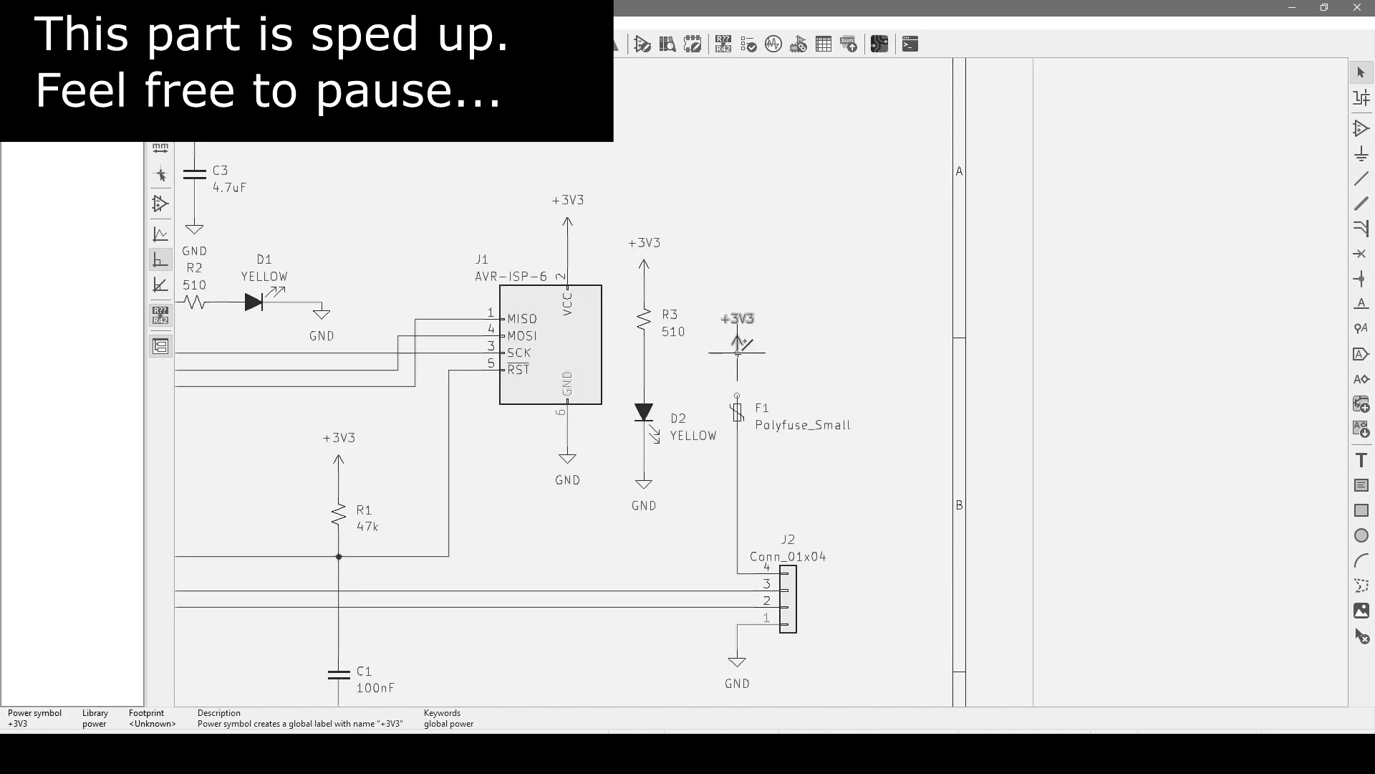
{"action": "key", "text": "w"}
{"action": "left_click", "coordinate": [737, 395]}
{"action": "middle_click_drag", "start_coordinate": [726, 442], "coordinate": [681, 338]}
{"action": "key", "text": "Escape"}
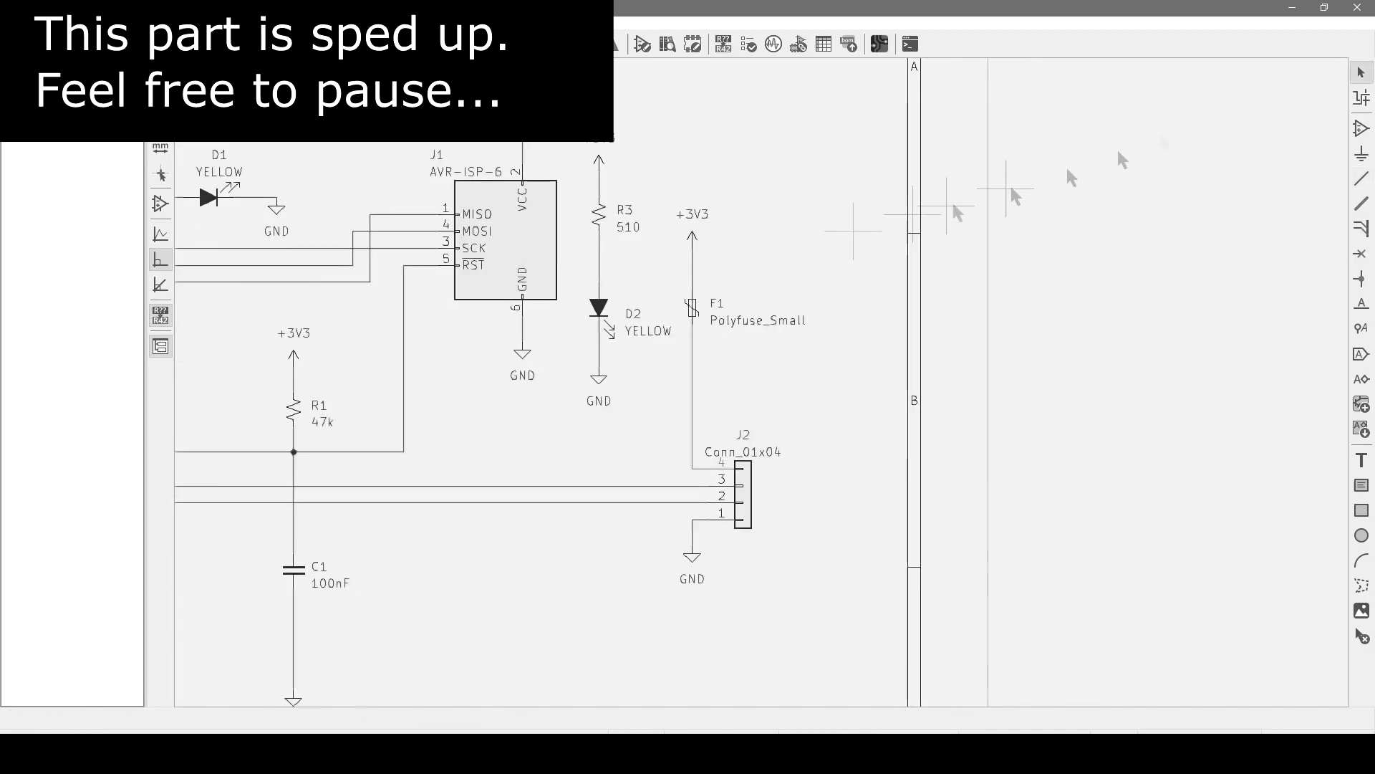
- Move F1 together with its +3V3 symbol down, closer to J2
{"action": "left_click_drag", "start_coordinate": [666, 199], "coordinate": [692, 398]}
{"action": "left_click", "coordinate": [458, 455]}
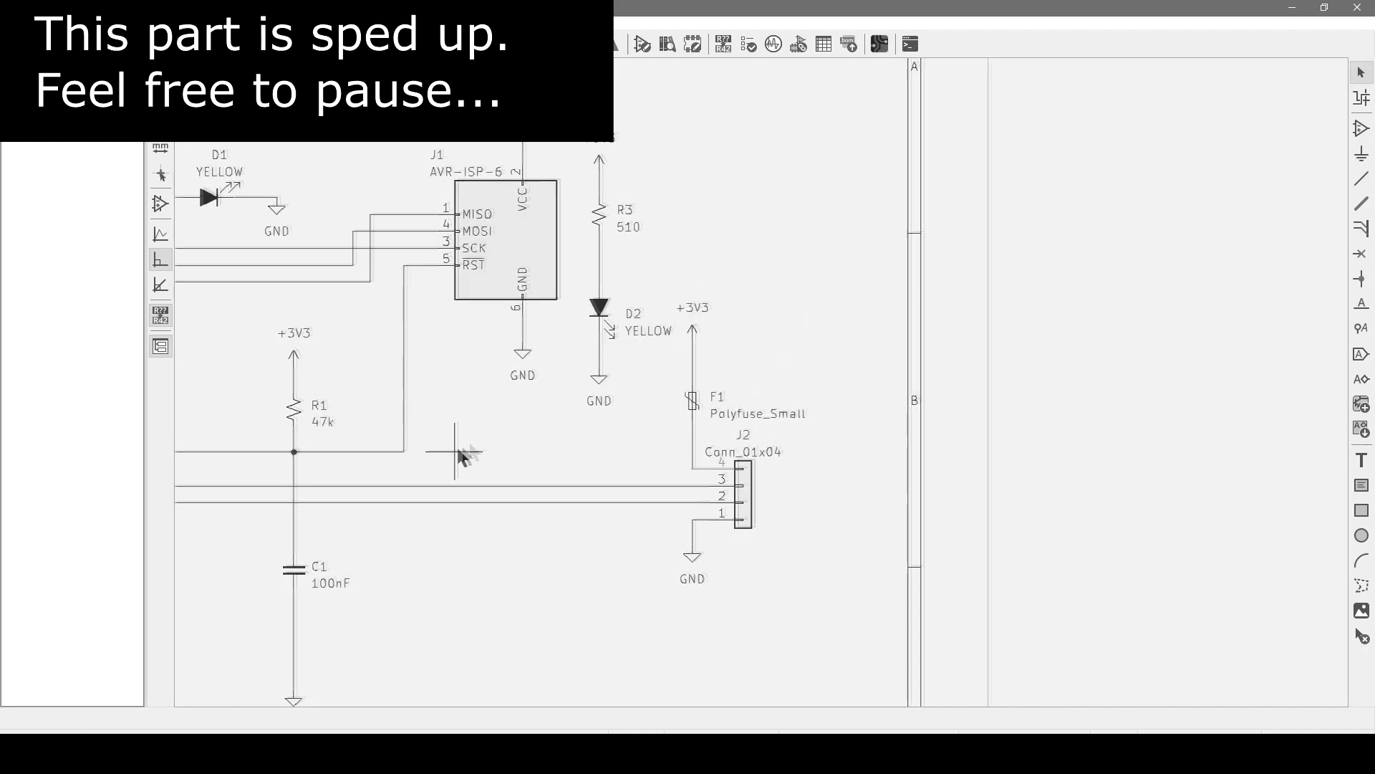
{"action": "middle_click_drag", "start_coordinate": [396, 450], "coordinate": [667, 334]}
{"action": "middle_click_drag", "start_coordinate": [430, 366], "coordinate": [531, 459]}
{"action": "scroll", "coordinate": [1137, 386], "scroll_direction": "down", "scroll_amount": 2}
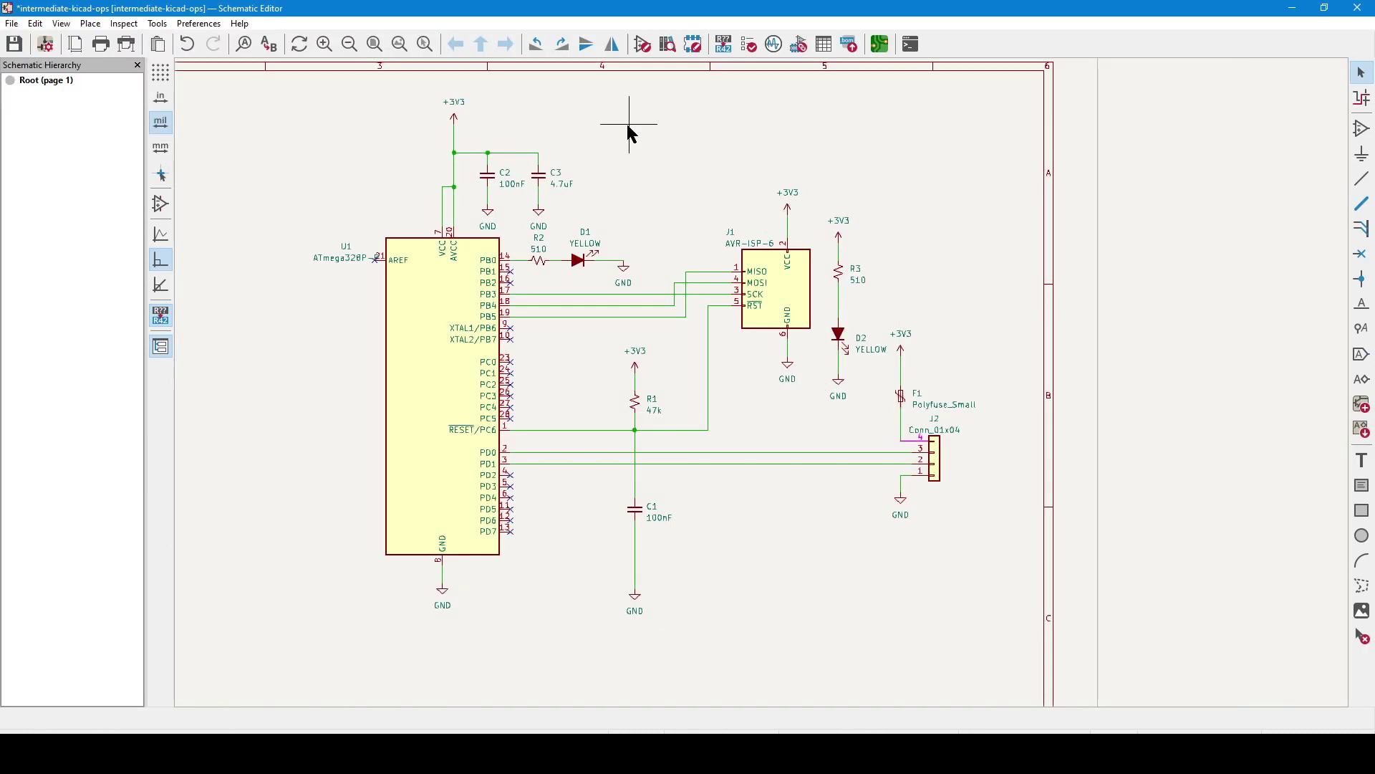
- Start a new net label, enter MISO as its name and look through the list of existing label names
{"action": "left_click", "coordinate": [1366, 307]}
{"action": "left_click", "coordinate": [566, 300]}
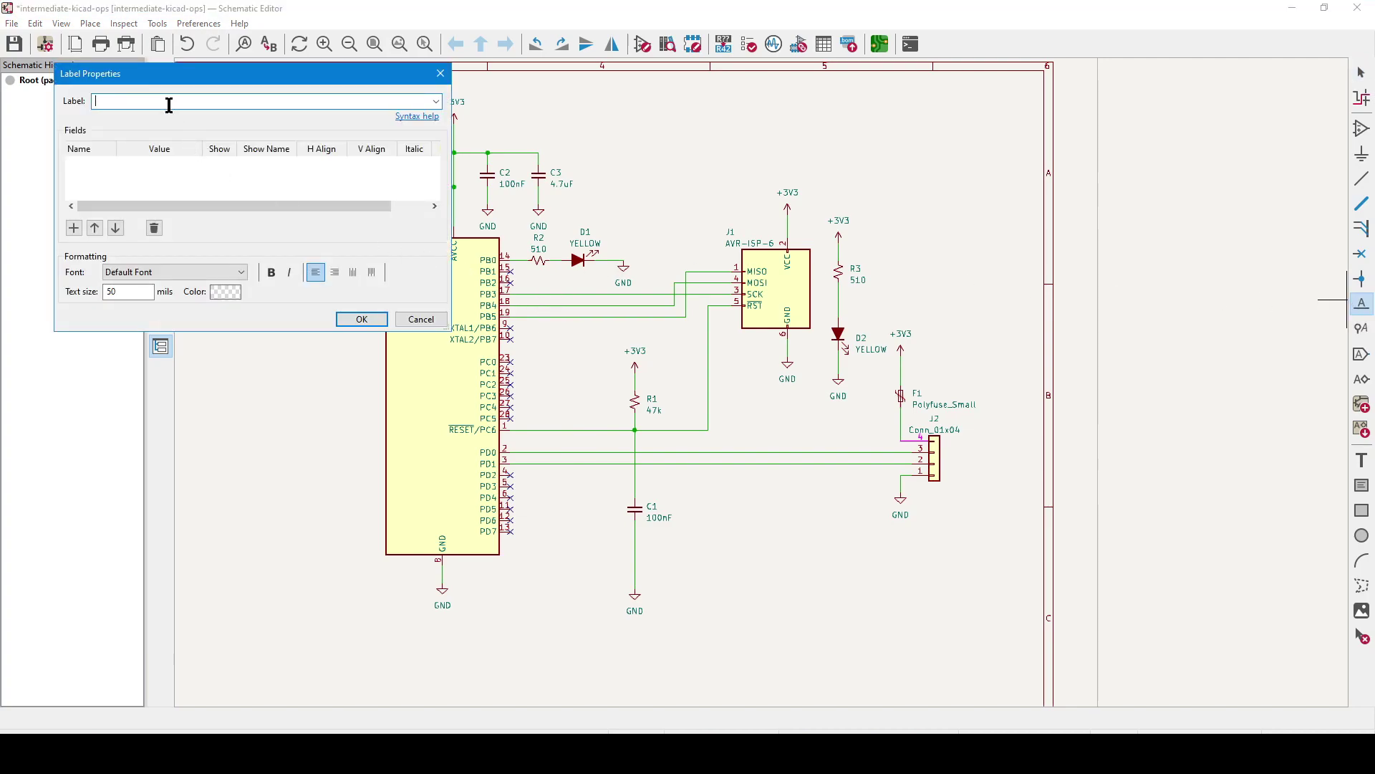
{"action": "type", "text": "MISO"}
{"action": "left_click_drag", "start_coordinate": [124, 100], "coordinate": [93, 103]}
{"action": "left_click", "coordinate": [436, 102]}
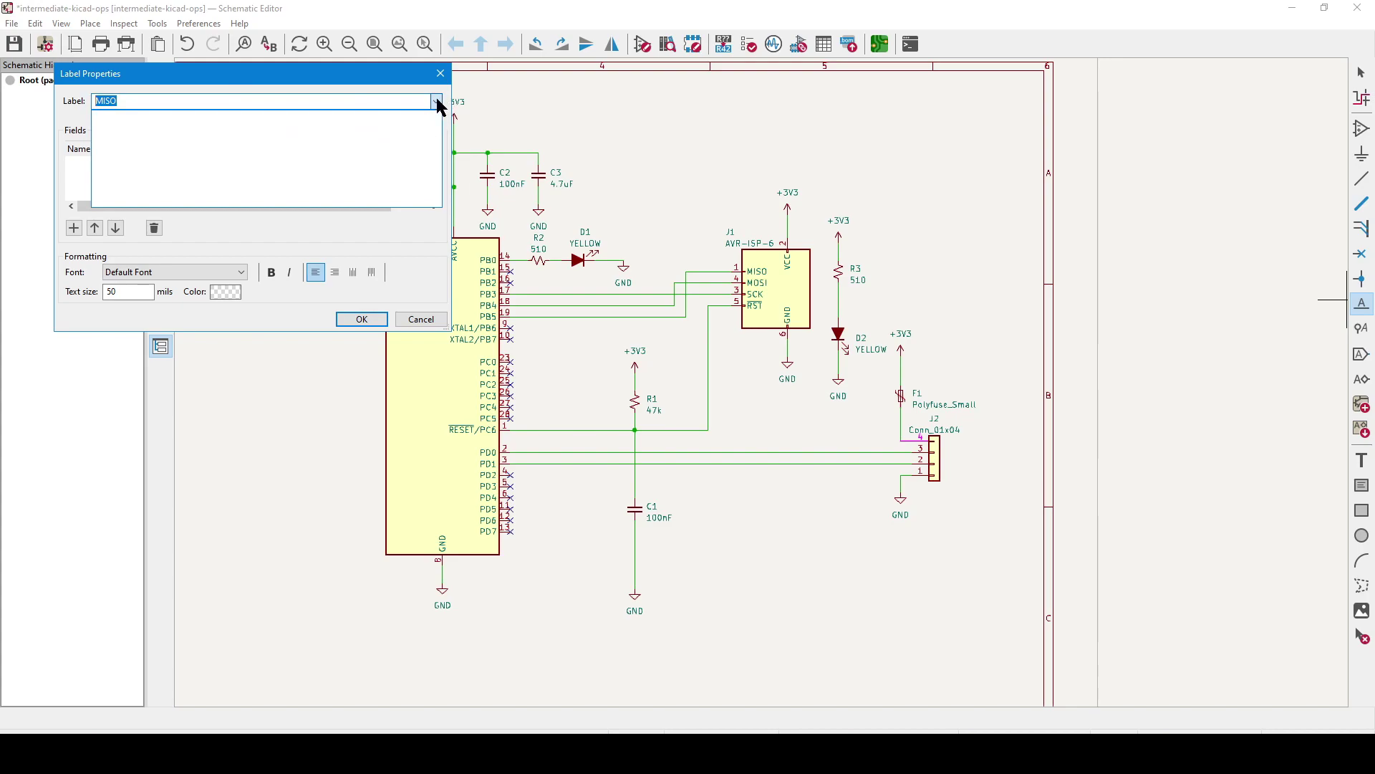
{"action": "left_click", "coordinate": [437, 102]}
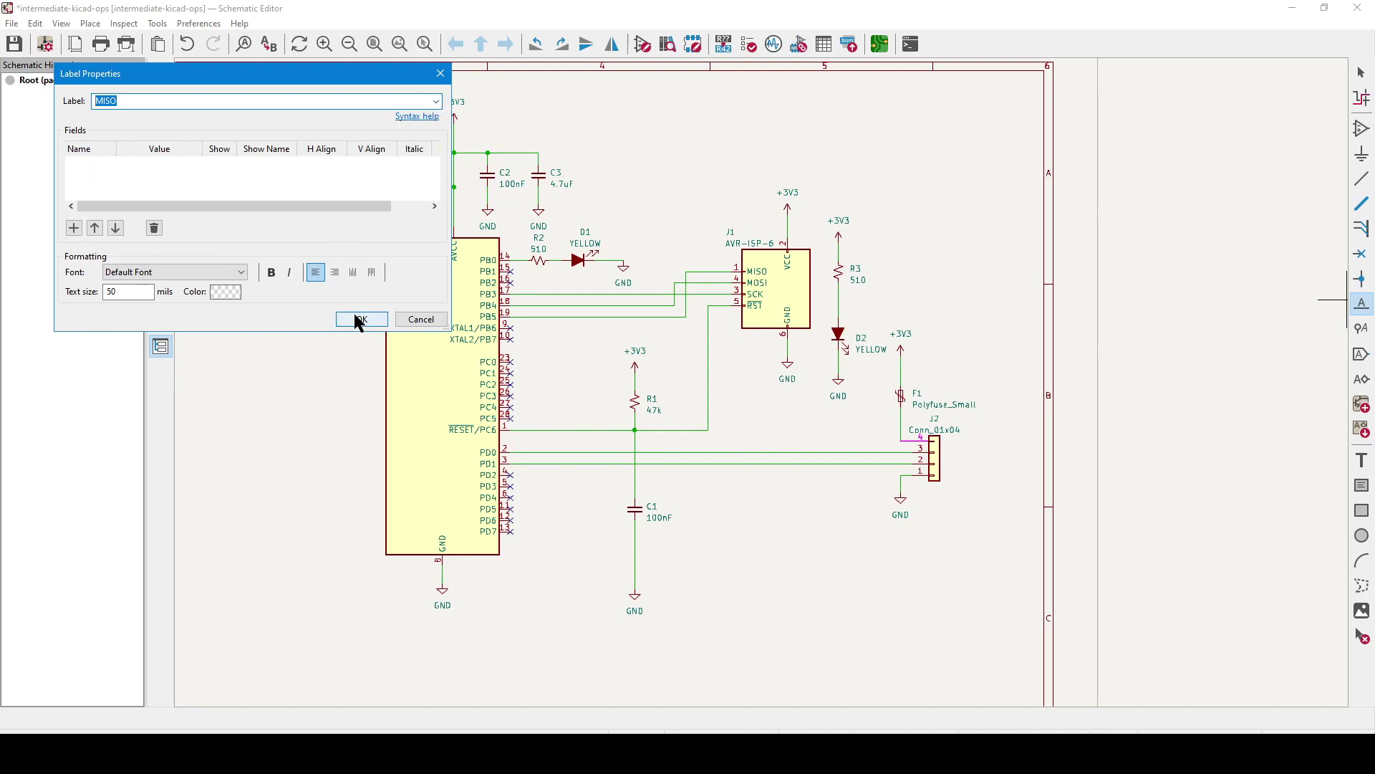
- Name the label CABLE_2_MCU instead and place it on the PD0 wire near U1
{"action": "type", "text": "CA"}
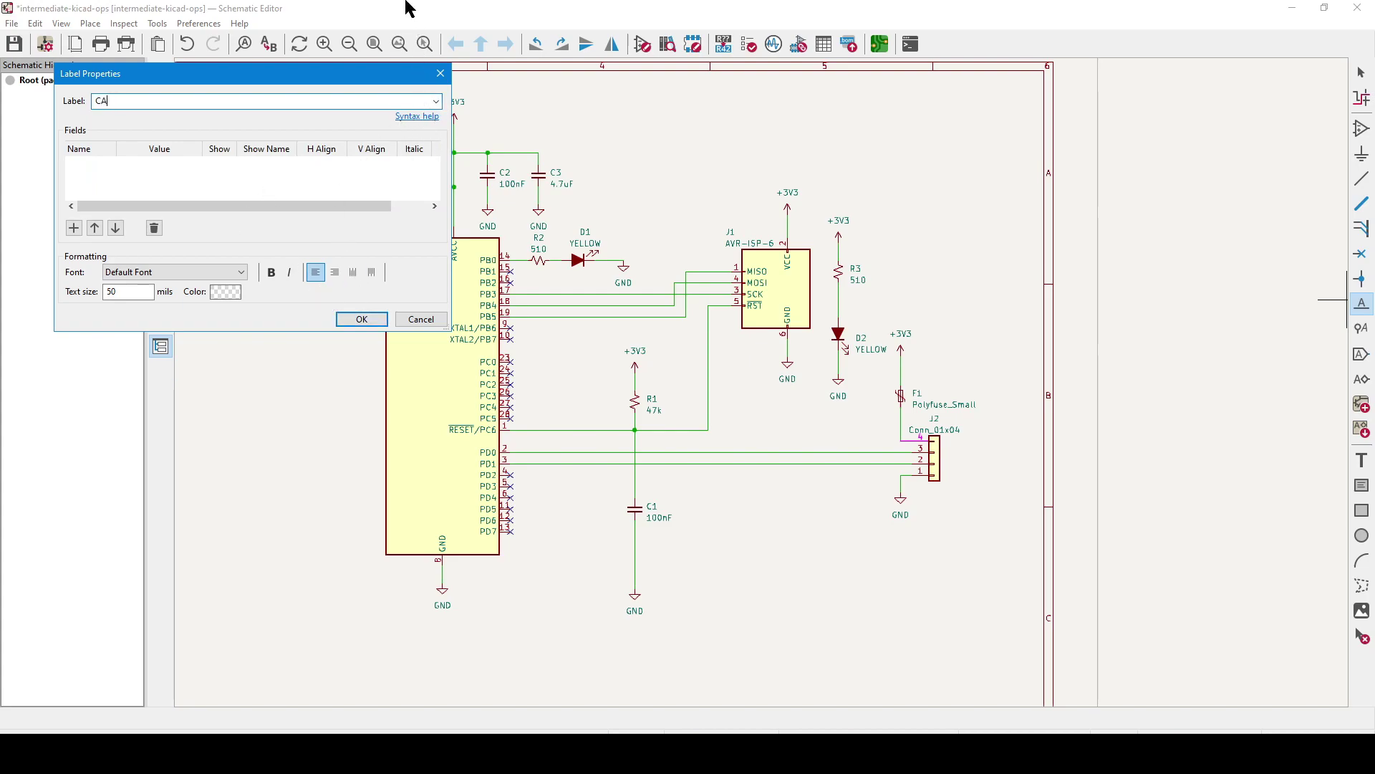
{"action": "type", "text": "BLE_2_MCU"}
{"action": "left_click", "coordinate": [358, 319]}
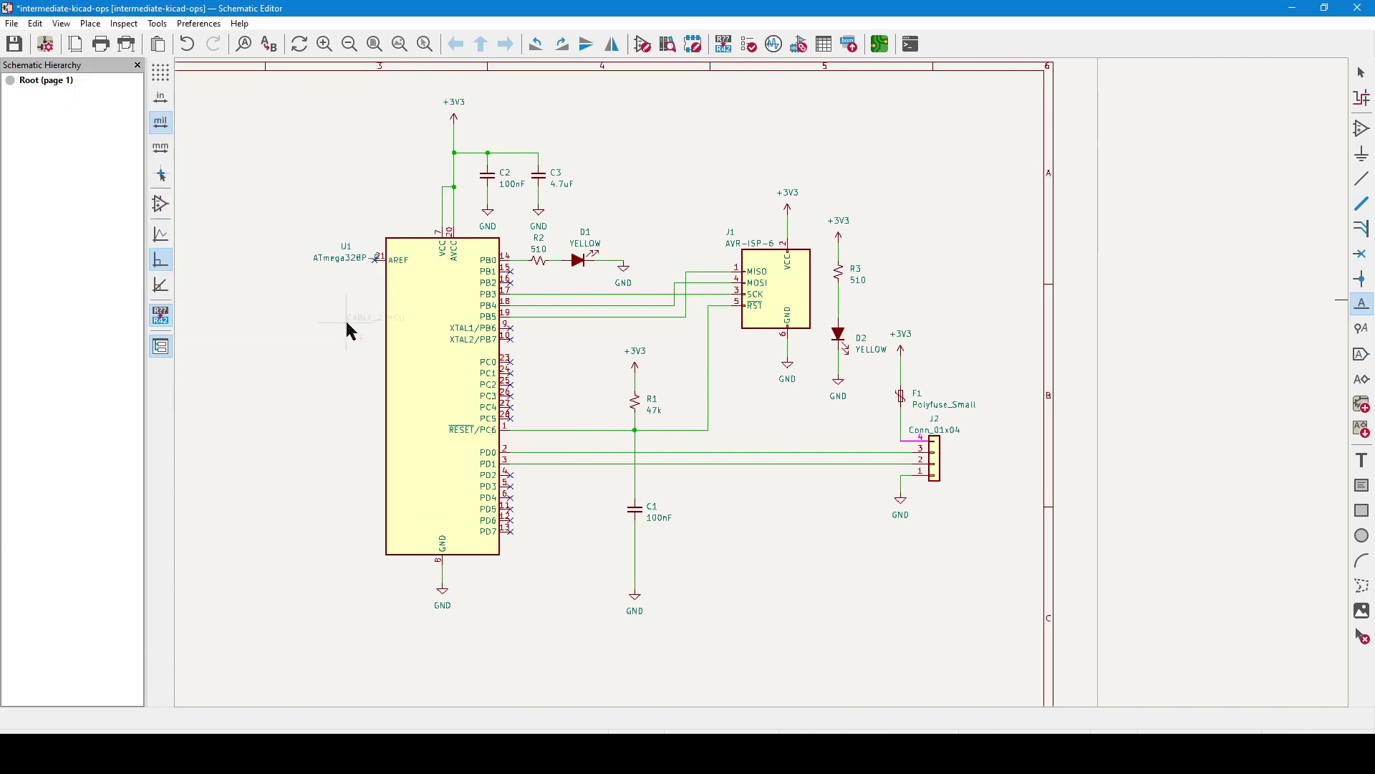
{"action": "left_click", "coordinate": [541, 454]}
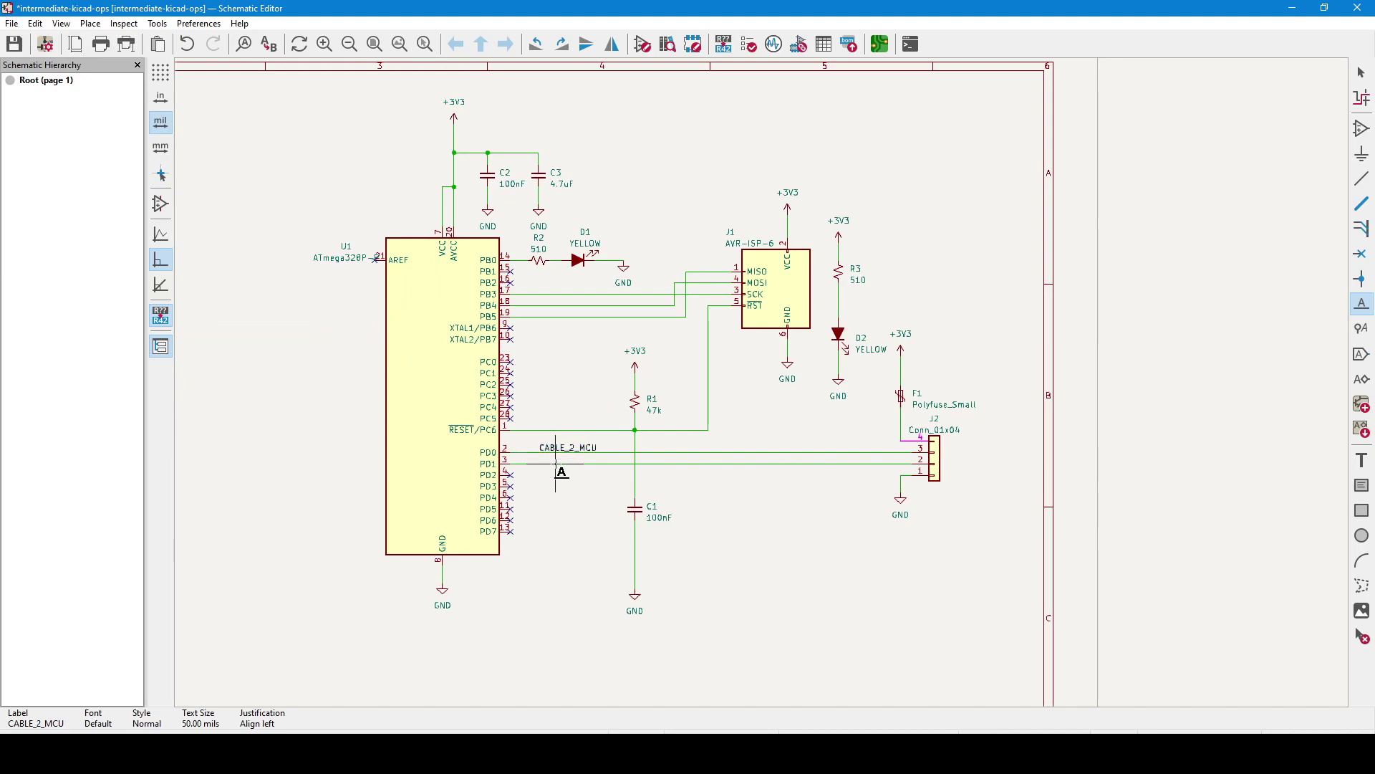
- Place a net label named MCU_2_CABLE on the PD1 wire, directly below the CABLE_2_MCU label
{"action": "left_click", "coordinate": [556, 463]}
{"action": "type", "text": "MC"}
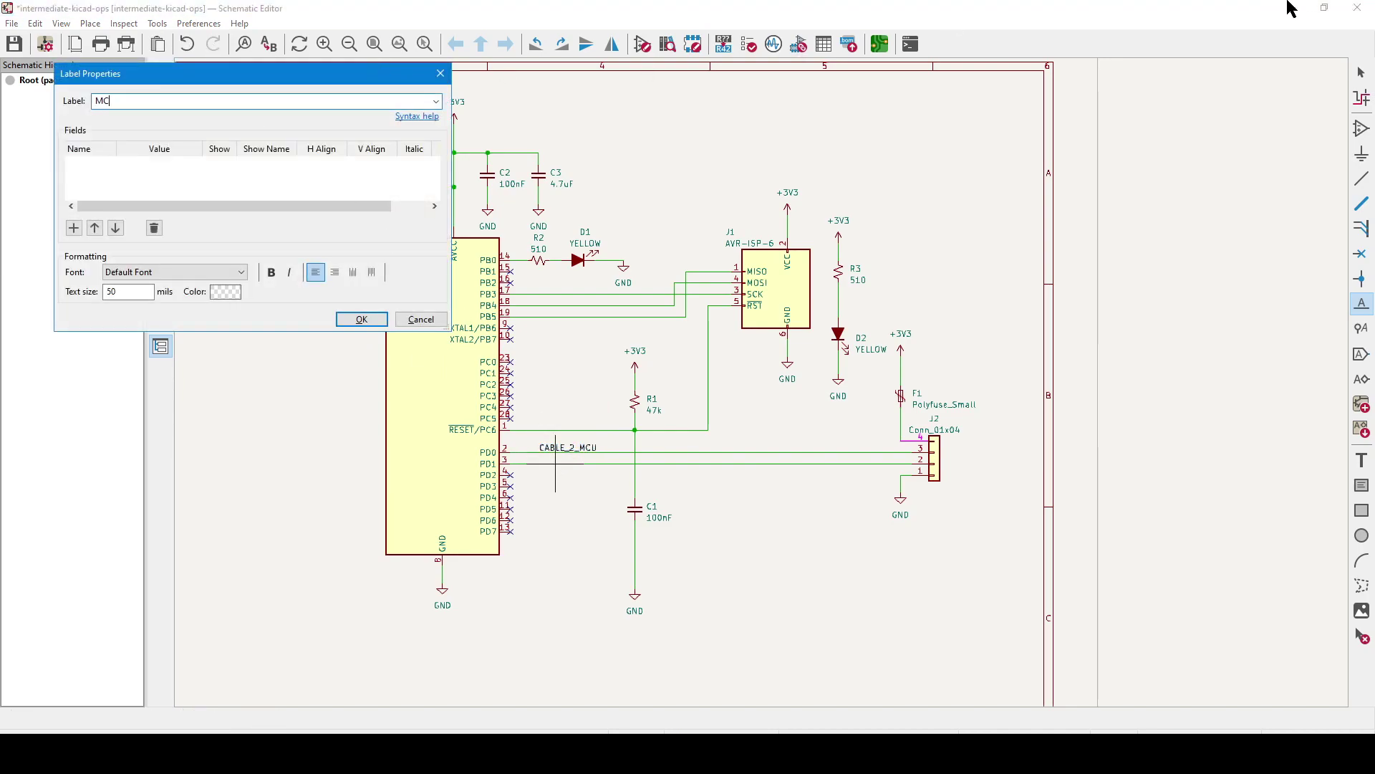
{"action": "type", "text": "U_2_CABLE"}
{"action": "left_click", "coordinate": [364, 320]}
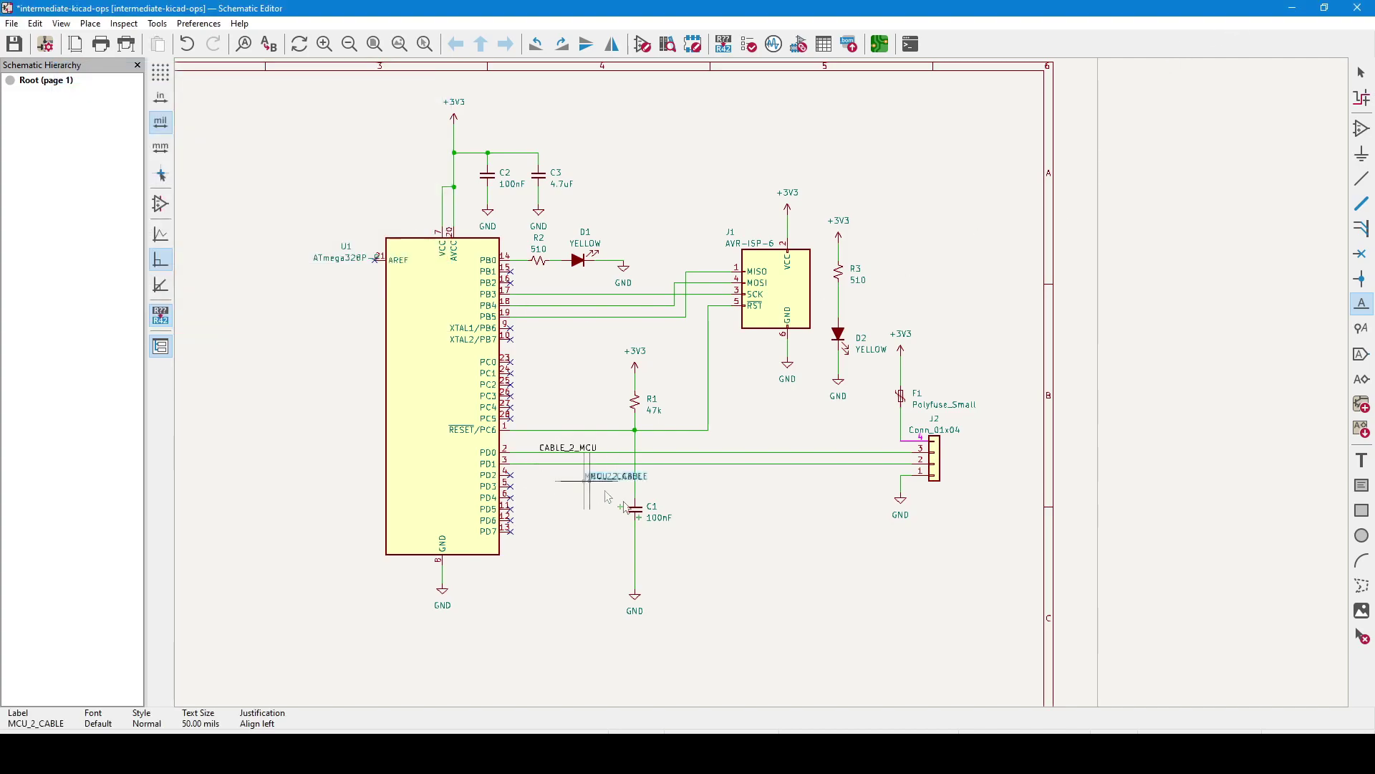
{"action": "left_click", "coordinate": [540, 463]}
{"action": "scroll", "coordinate": [573, 464], "scroll_direction": "up", "scroll_amount": 5}
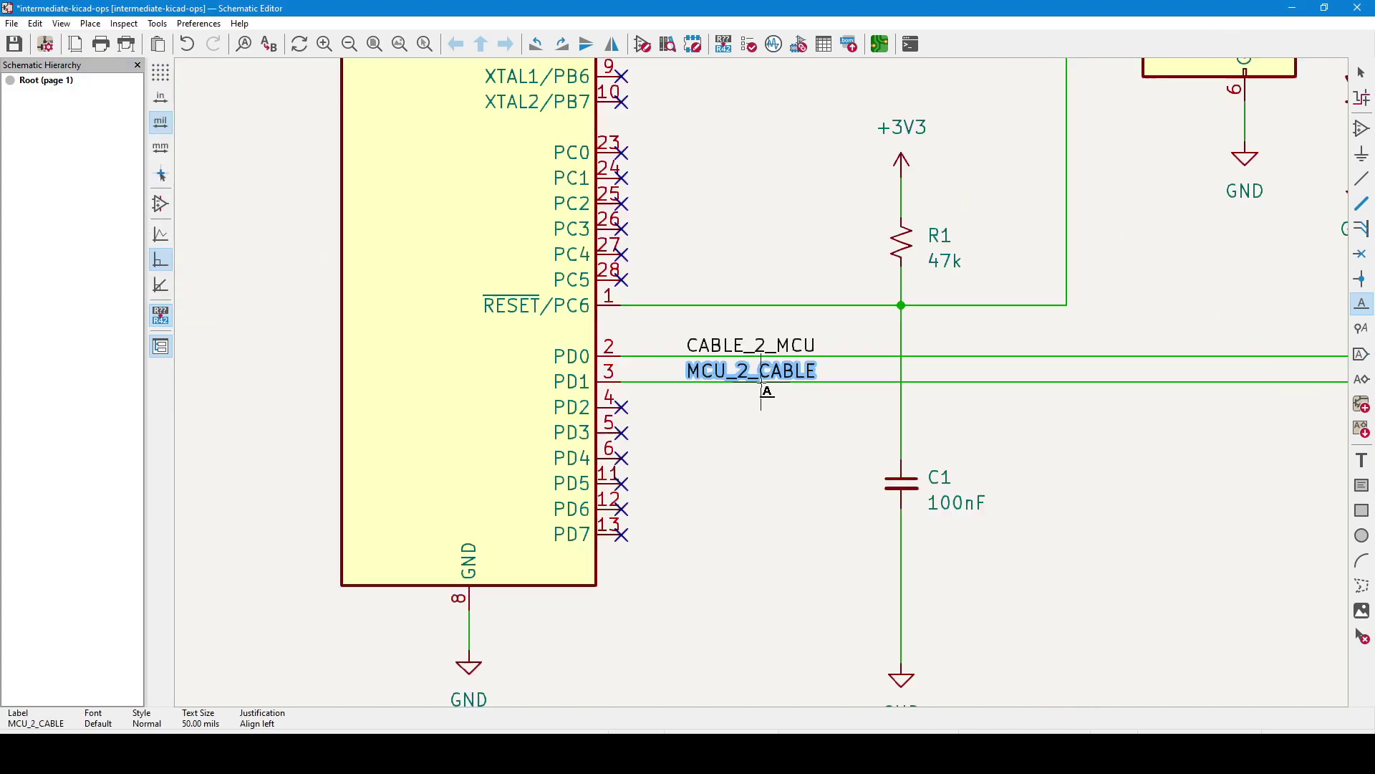
{"action": "key", "text": "Escape"}
- Add second MCU_2_CABLE and CABLE_2_MCU labels on the same PD1 and PD0 wires, on the J2 side of C1
{"action": "middle_click_drag", "start_coordinate": [829, 454], "coordinate": [478, 448]}
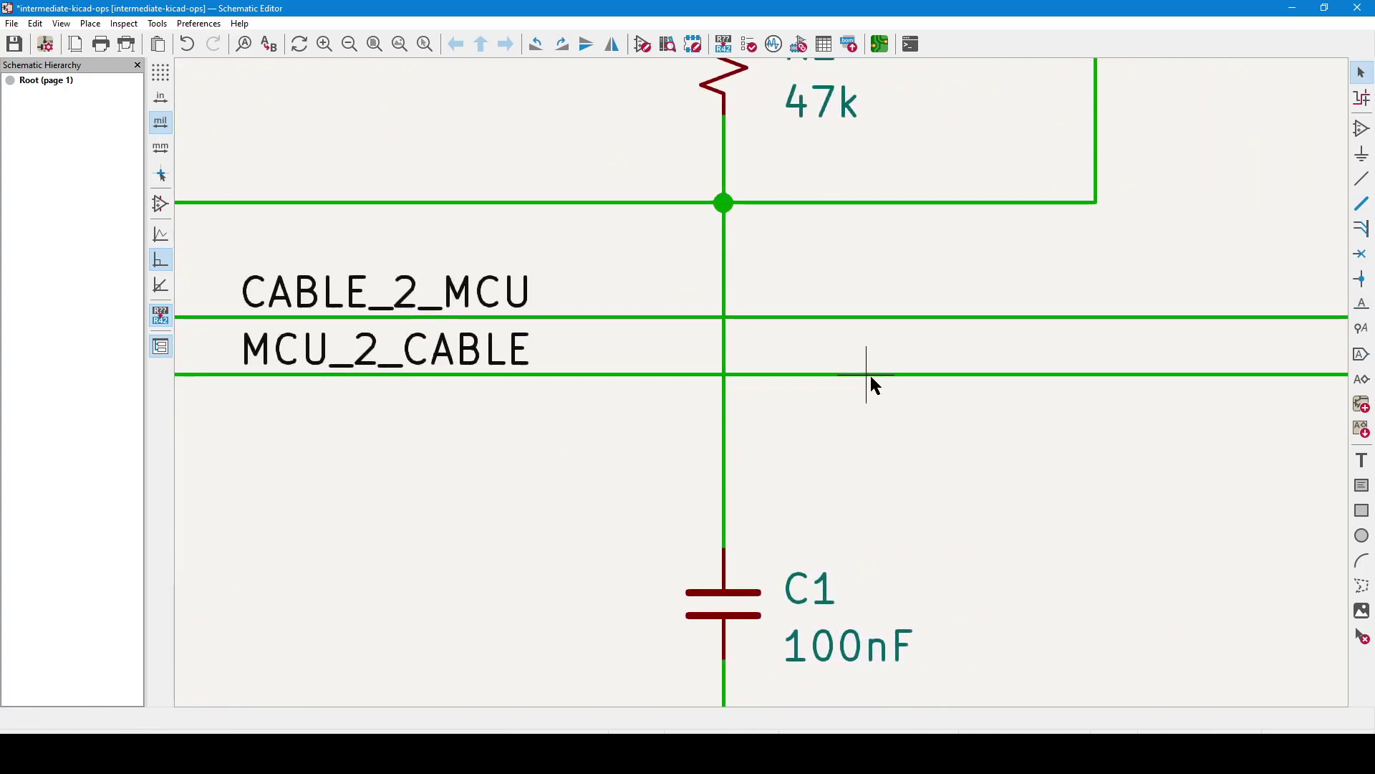
{"action": "key", "text": "l"}
{"action": "left_click", "coordinate": [866, 373]}
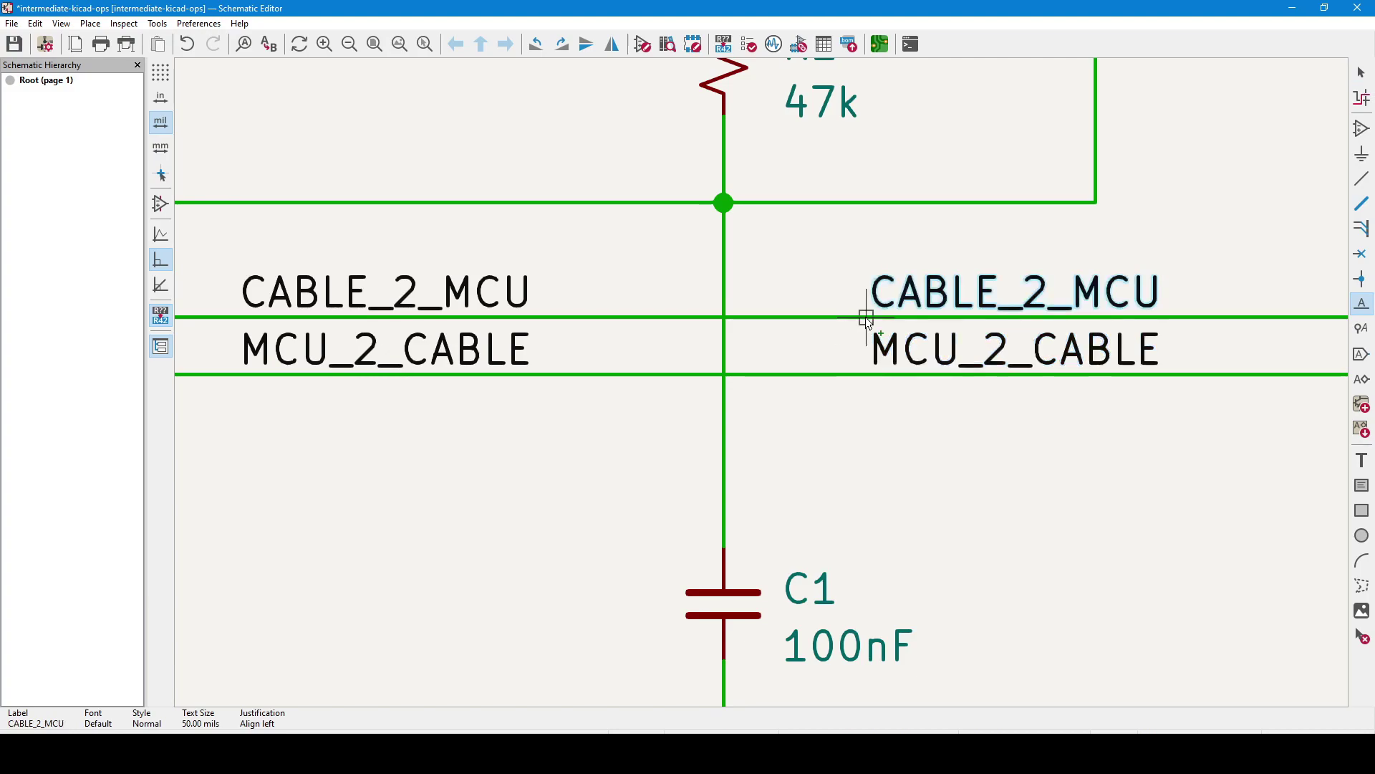
{"action": "left_click", "coordinate": [865, 317]}
{"action": "scroll", "coordinate": [982, 399], "scroll_direction": "down", "scroll_amount": 3}
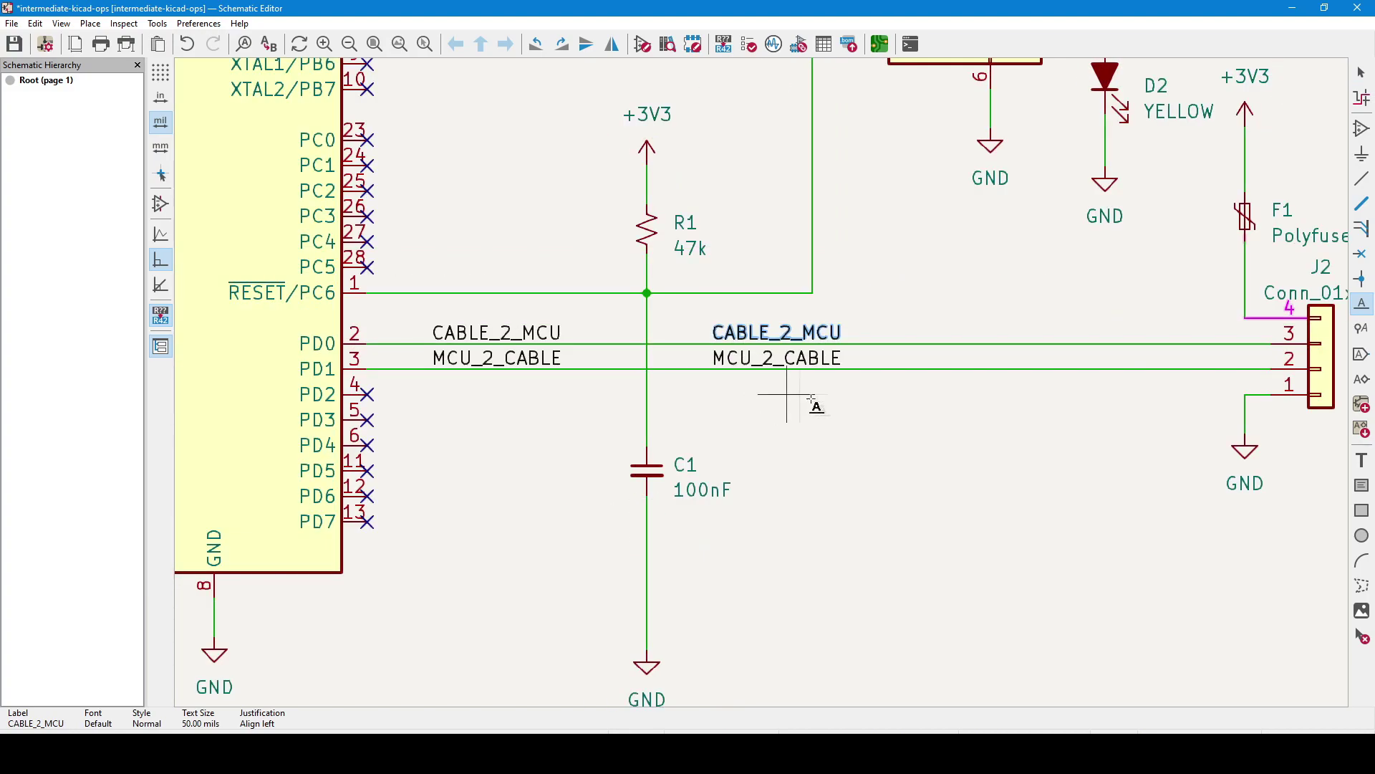
- Move the second CABLE_2_MCU and MCU_2_CABLE labels along their wires to J2's pins 3 and 2
{"action": "left_click_drag", "start_coordinate": [674, 340], "coordinate": [1079, 341]}
{"action": "left_click_drag", "start_coordinate": [715, 366], "coordinate": [1025, 390]}
{"action": "scroll", "coordinate": [695, 322], "scroll_direction": "down", "scroll_amount": 3}
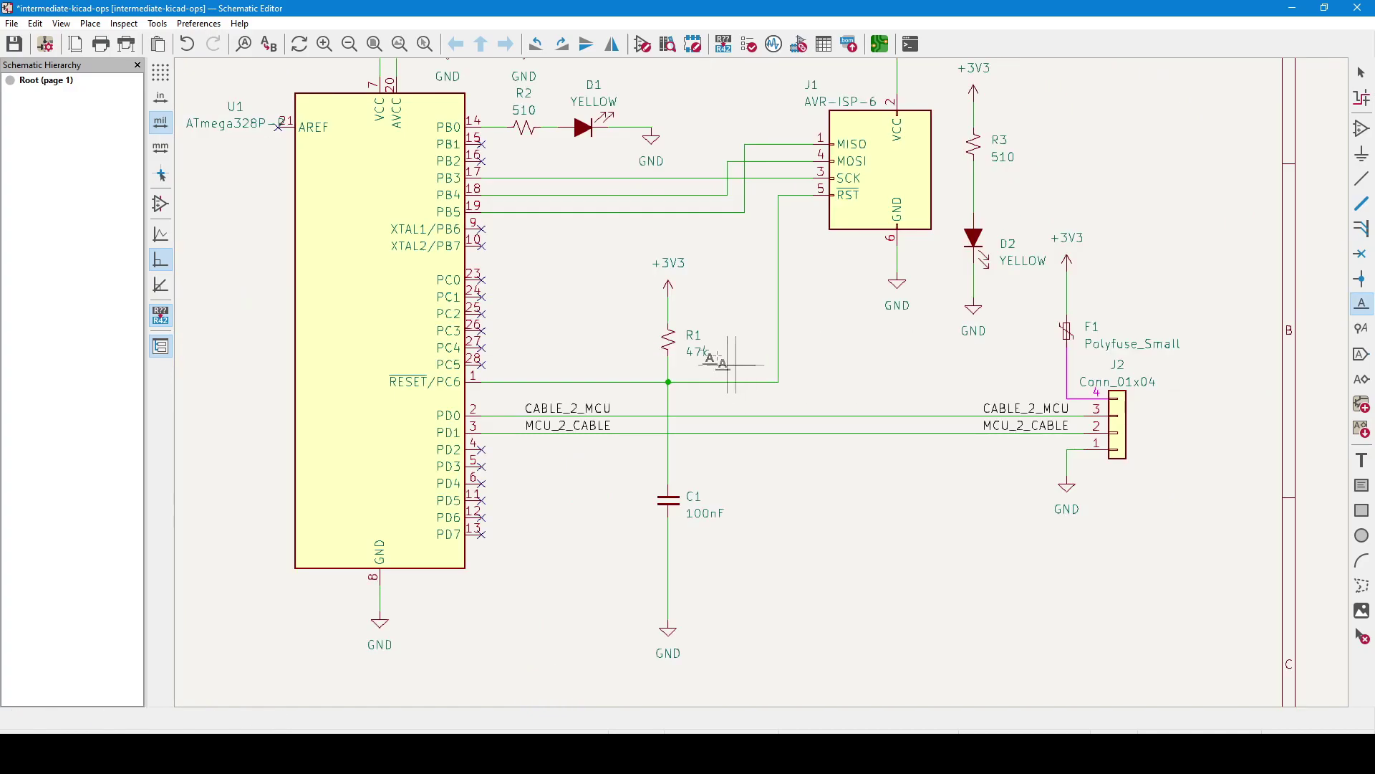
- Place a net label named SCK on the PB3 wire near U1
{"action": "scroll", "coordinate": [760, 384], "scroll_direction": "up", "scroll_amount": 5}
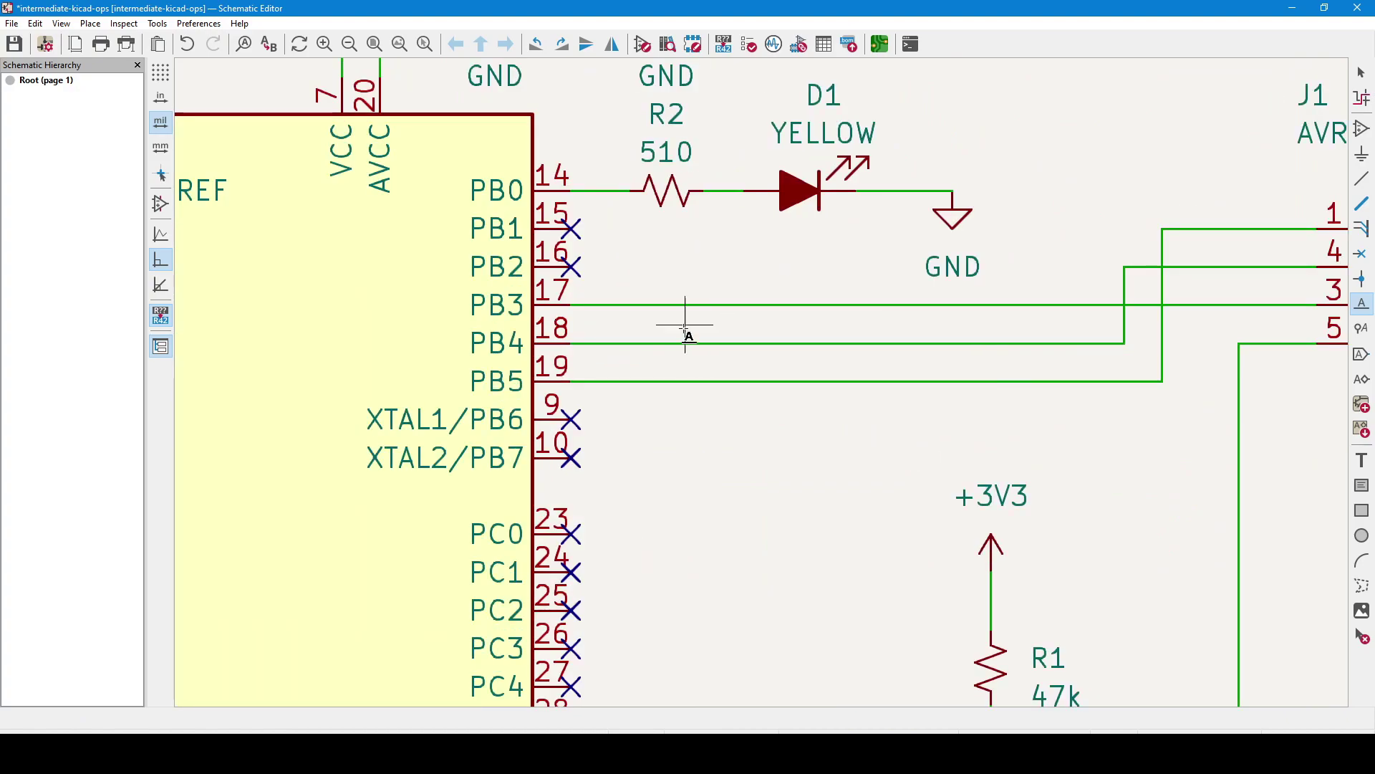
{"action": "middle_click_drag", "start_coordinate": [829, 368], "coordinate": [652, 387]}
{"action": "left_click", "coordinate": [485, 324]}
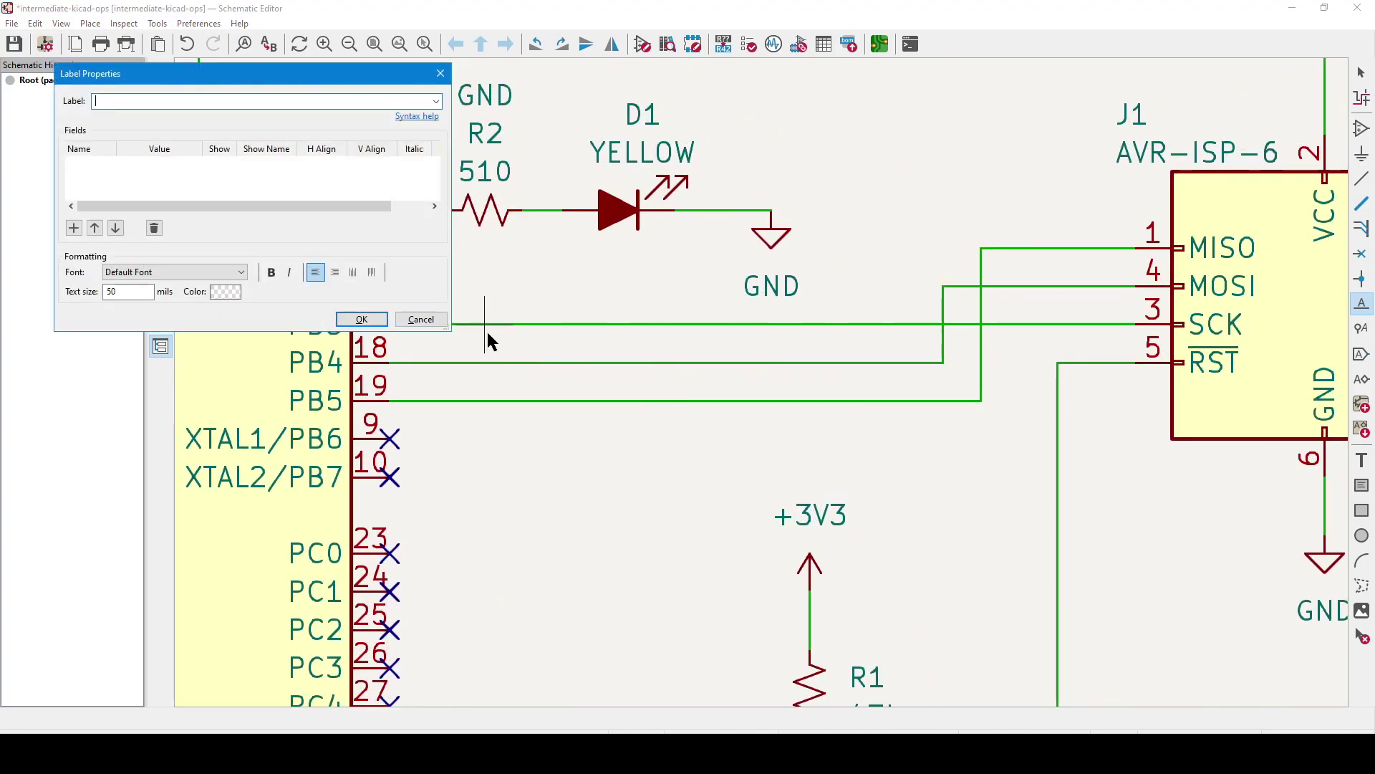
{"action": "type", "text": "SCK"}
{"action": "left_click", "coordinate": [360, 319]}
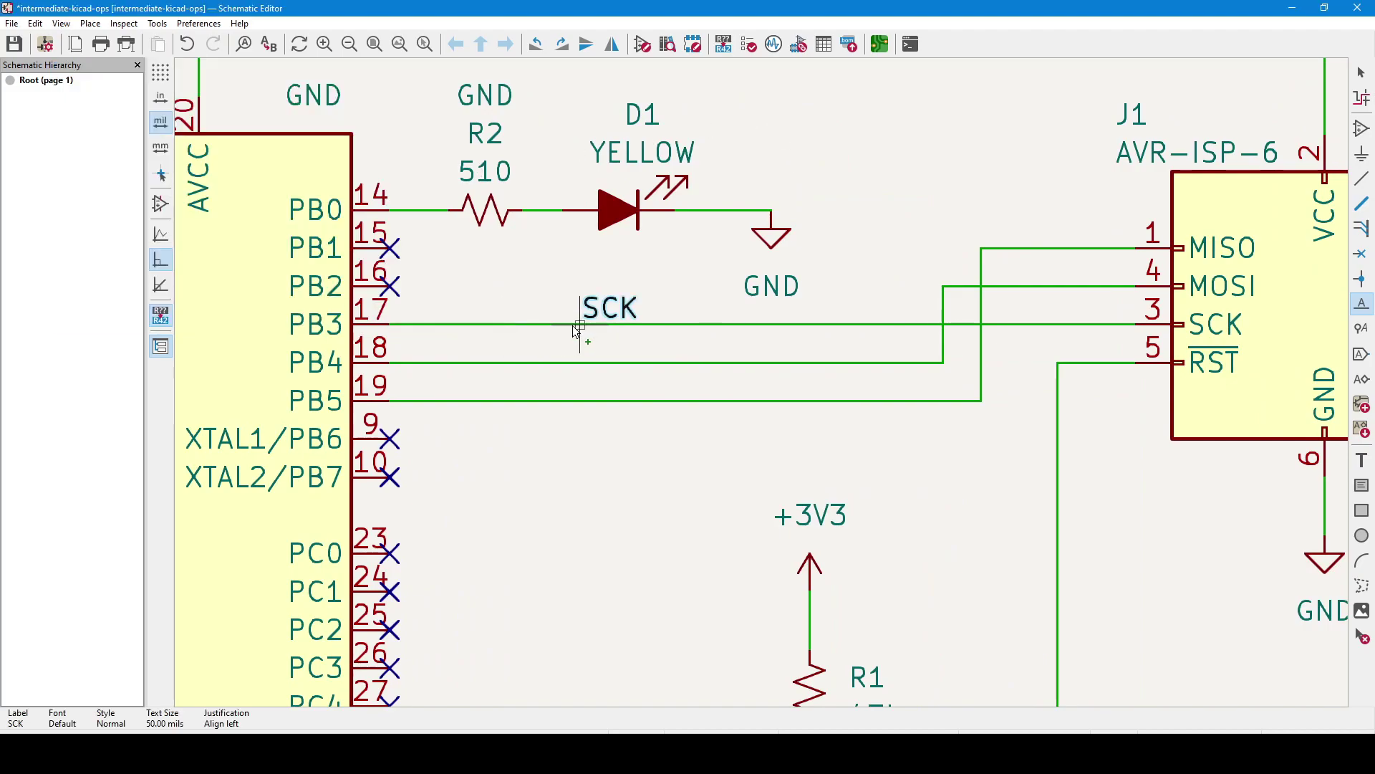
{"action": "left_click", "coordinate": [462, 324]}
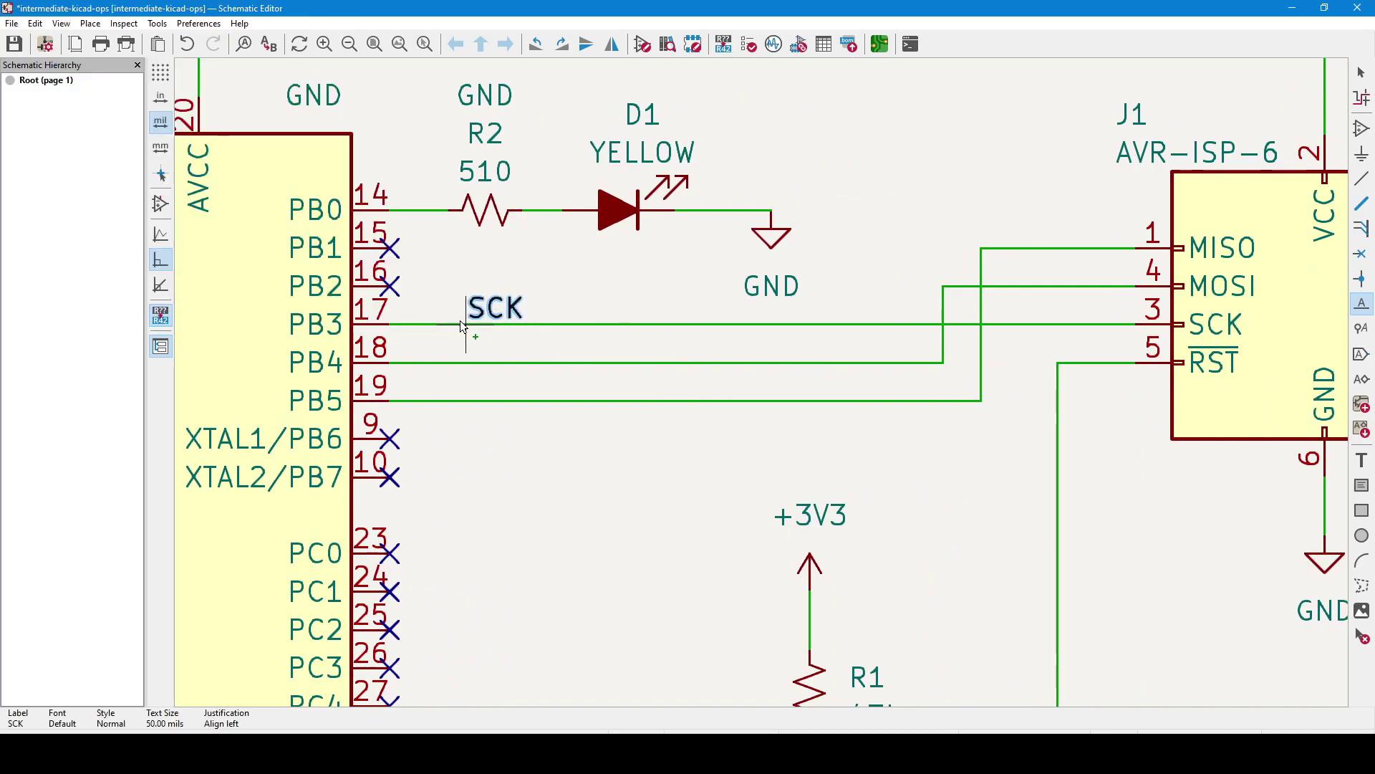
- Place net labels named MOSI on the PB4 wire and MISO on the PB5 wire near U1, below the SCK label
{"action": "left_click", "coordinate": [467, 364]}
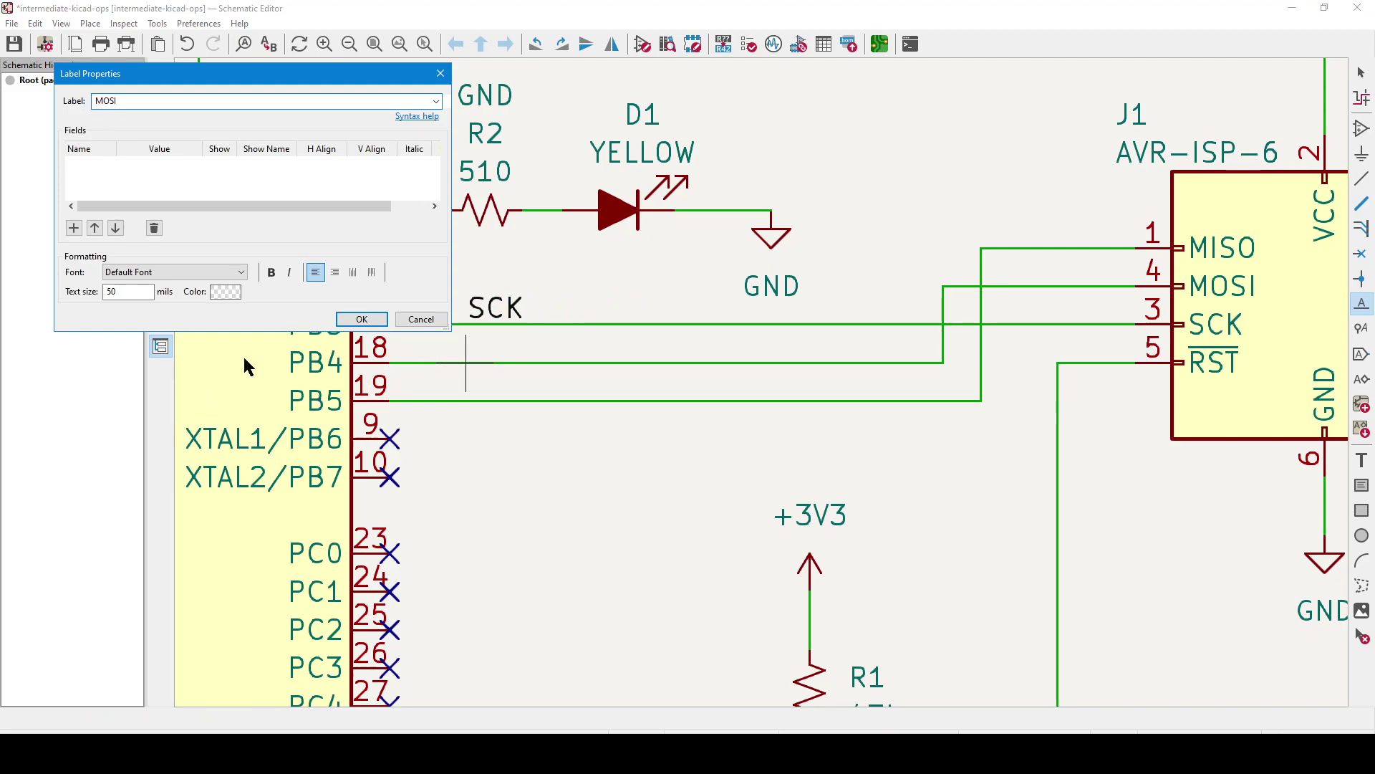
{"action": "left_click", "coordinate": [351, 320]}
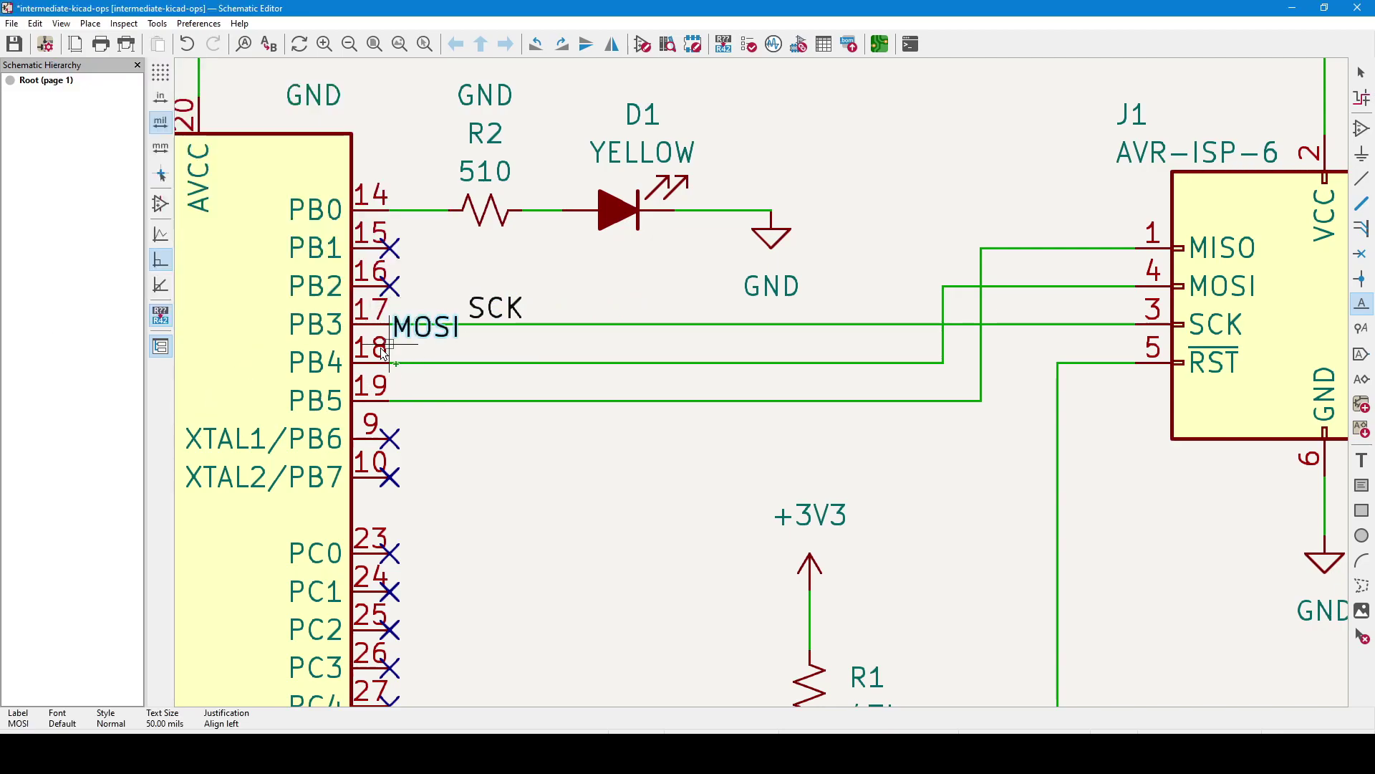
{"action": "left_click", "coordinate": [467, 363]}
{"action": "left_click", "coordinate": [463, 399]}
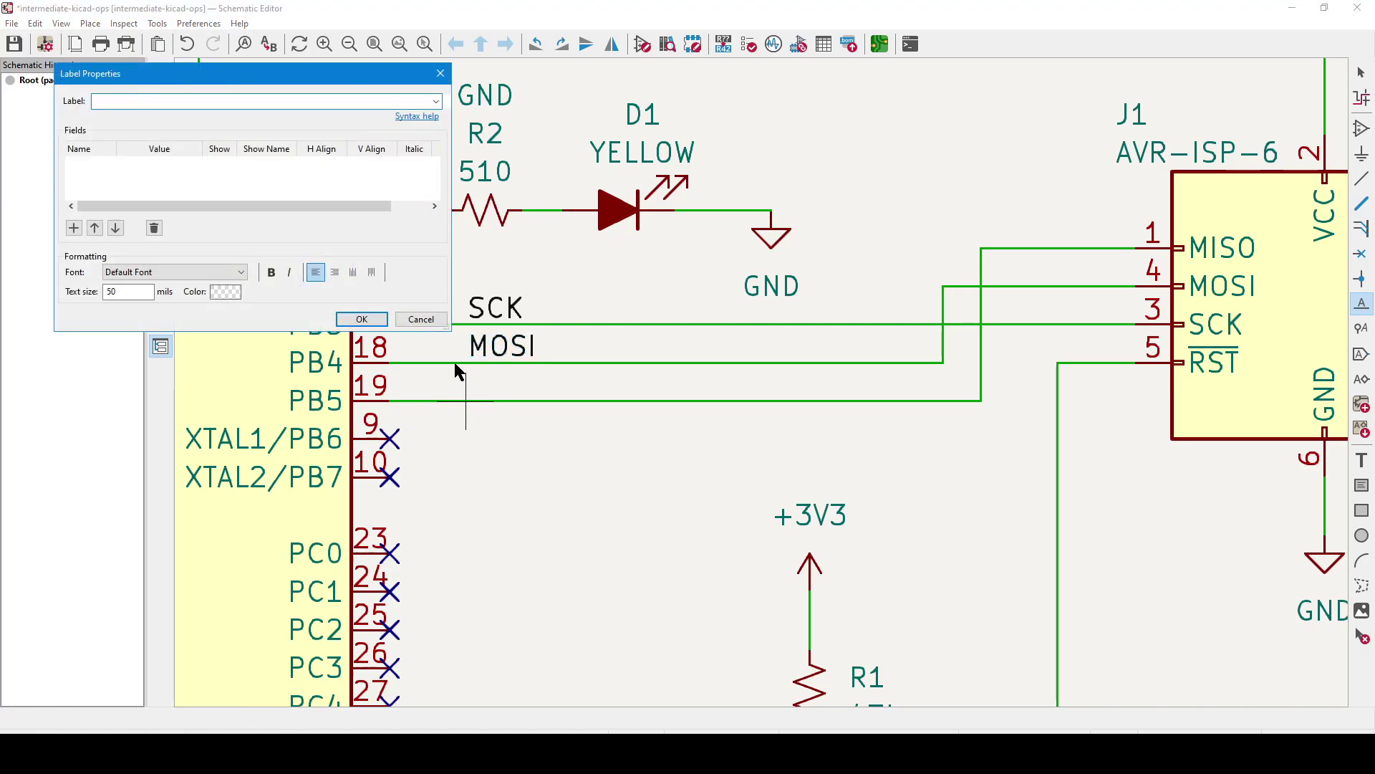
{"action": "left_click", "coordinate": [360, 318]}
{"action": "left_click", "coordinate": [470, 417]}
{"action": "scroll", "coordinate": [468, 416], "scroll_direction": "down", "scroll_amount": 1}
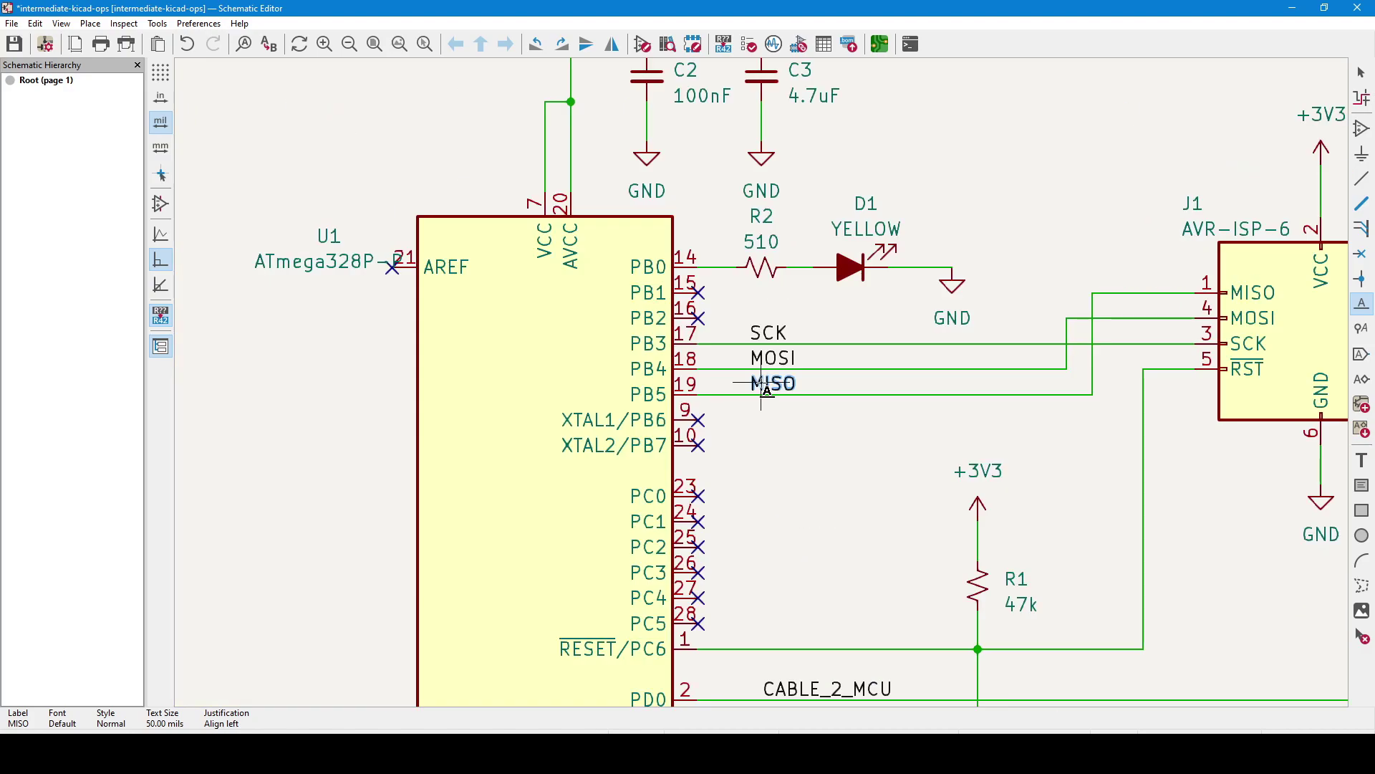
{"action": "middle_click_drag", "start_coordinate": [887, 412], "coordinate": [645, 412]}
{"action": "key", "text": "Escape"}
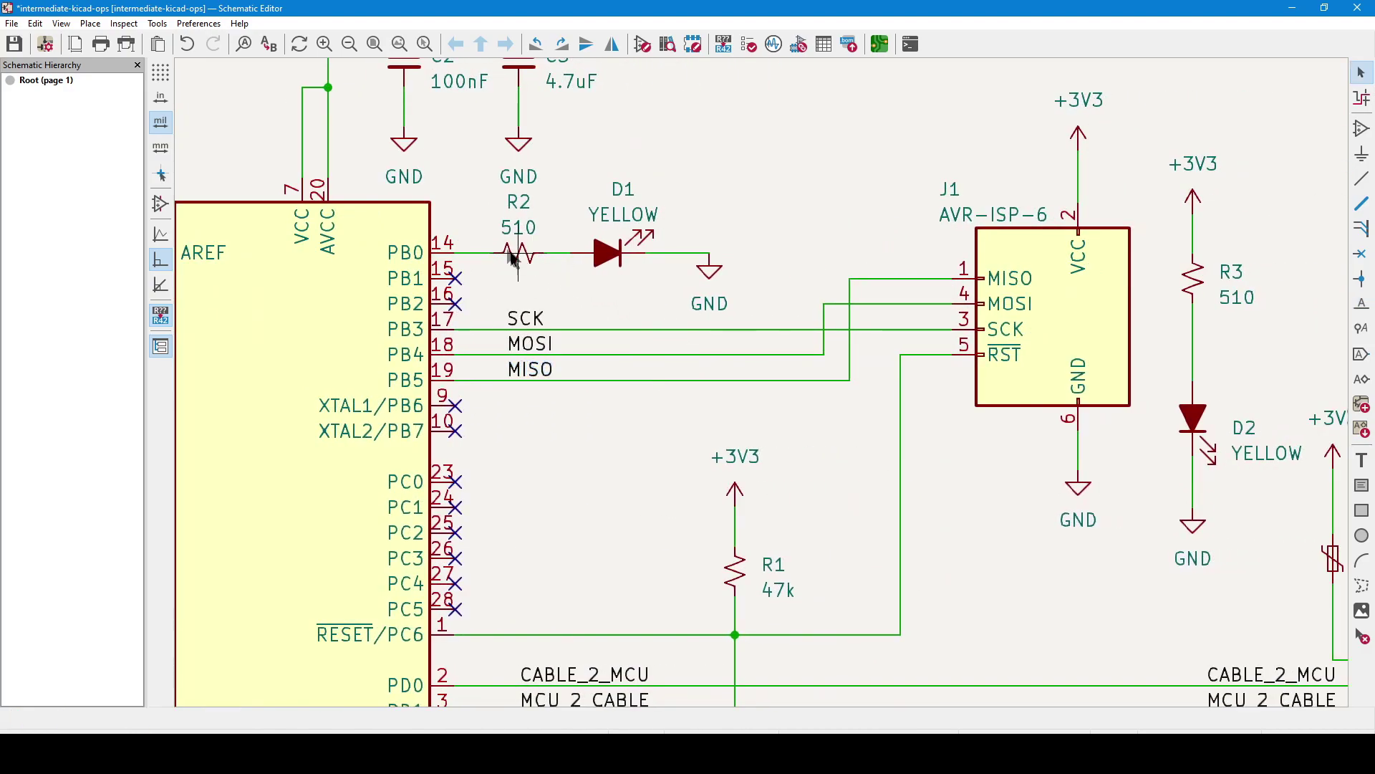
- Move R2, D1 and their GND symbol farther from U1 and place a net label named OUT_LED on the PB0 wire
{"action": "left_click_drag", "start_coordinate": [493, 206], "coordinate": [735, 290]}
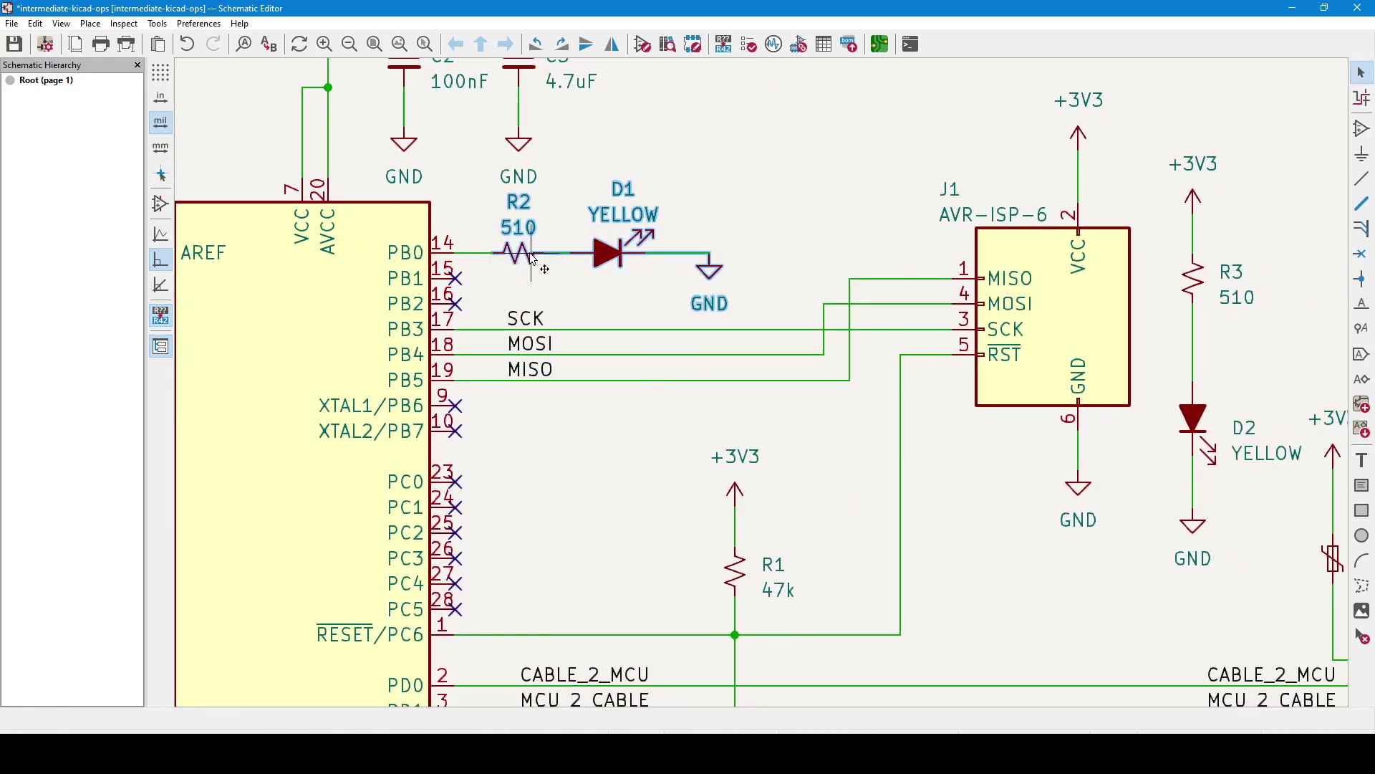
{"action": "left_click_drag", "start_coordinate": [531, 257], "coordinate": [634, 257]}
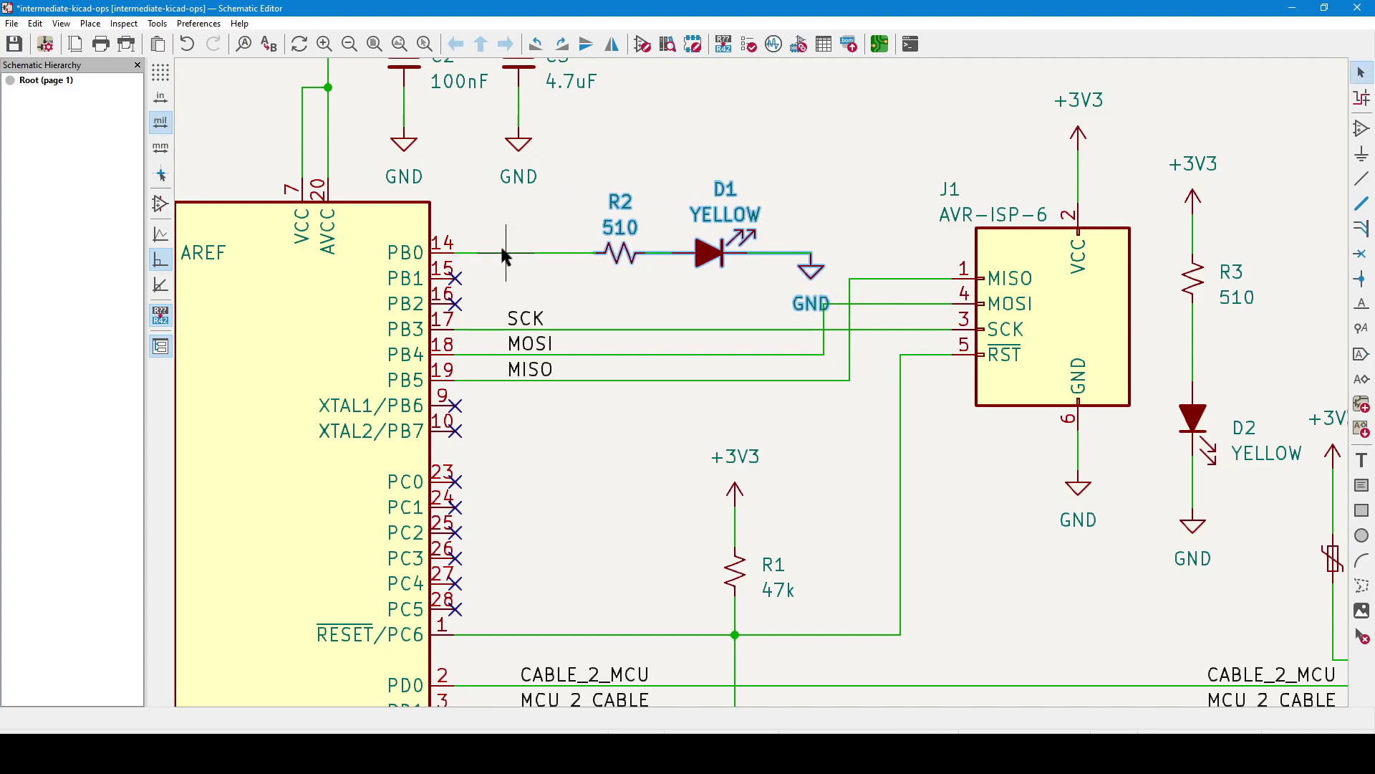
{"action": "key", "text": "l"}
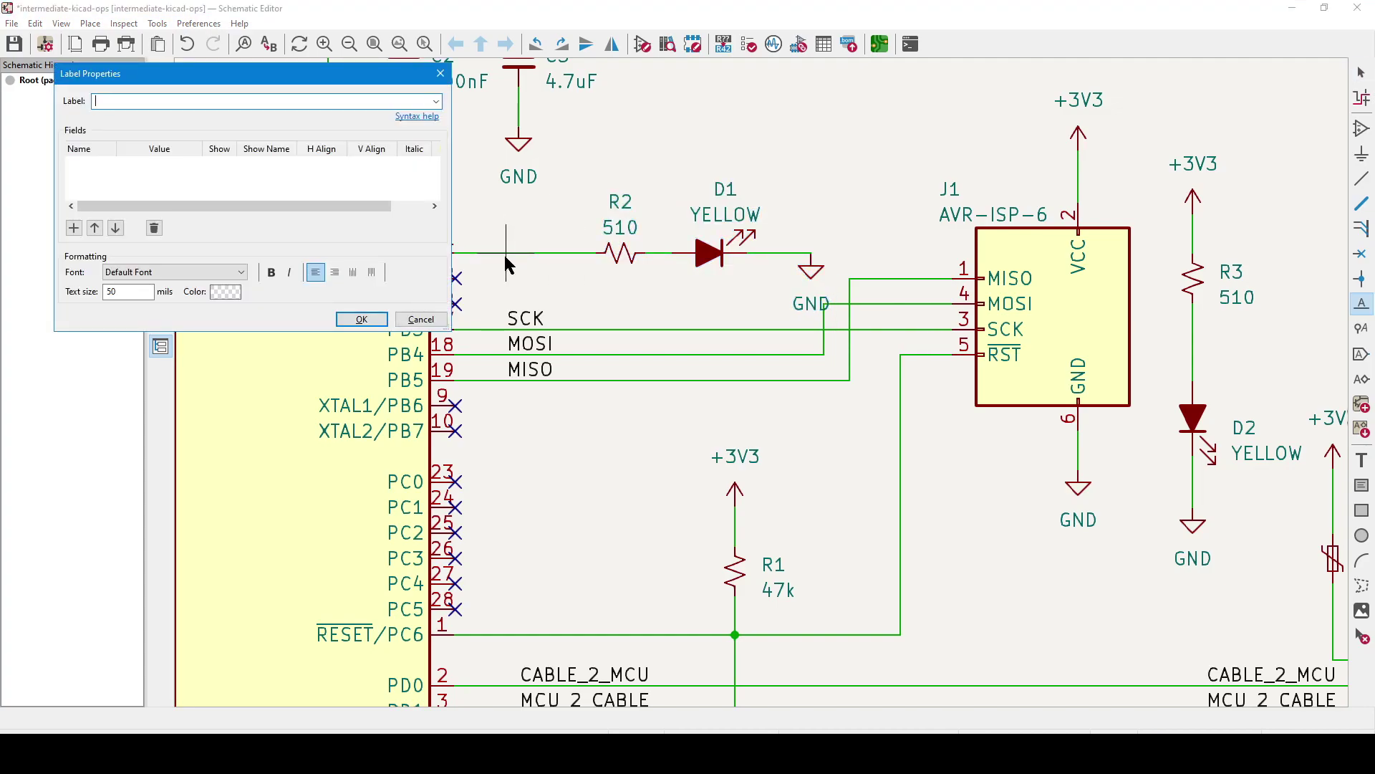
{"action": "type", "text": "OUT_LED"}
{"action": "left_click", "coordinate": [362, 319]}
{"action": "left_click", "coordinate": [480, 256]}
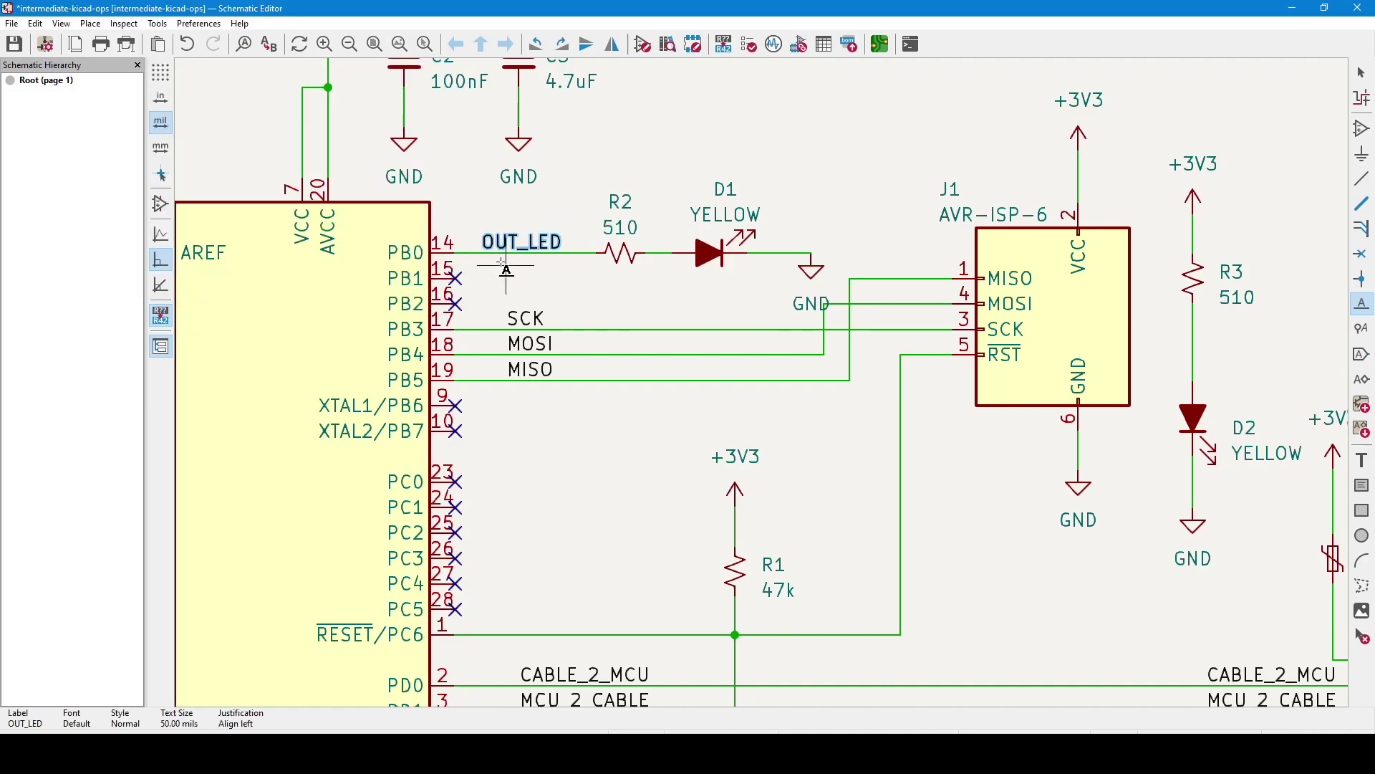
{"action": "scroll", "coordinate": [616, 437], "scroll_direction": "down", "scroll_amount": 2}
{"action": "scroll", "coordinate": [762, 387], "scroll_direction": "down", "scroll_amount": 3}
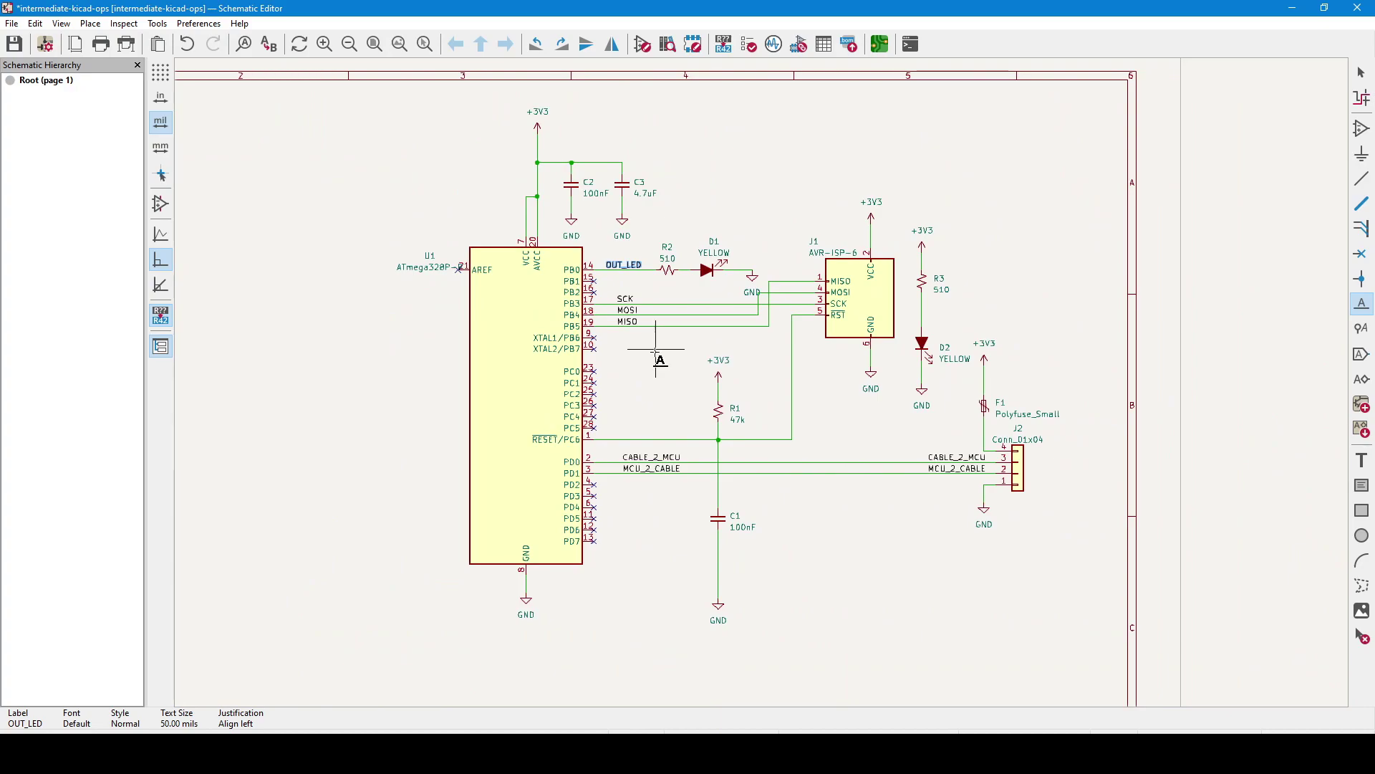
{"action": "key", "text": "Escape"}
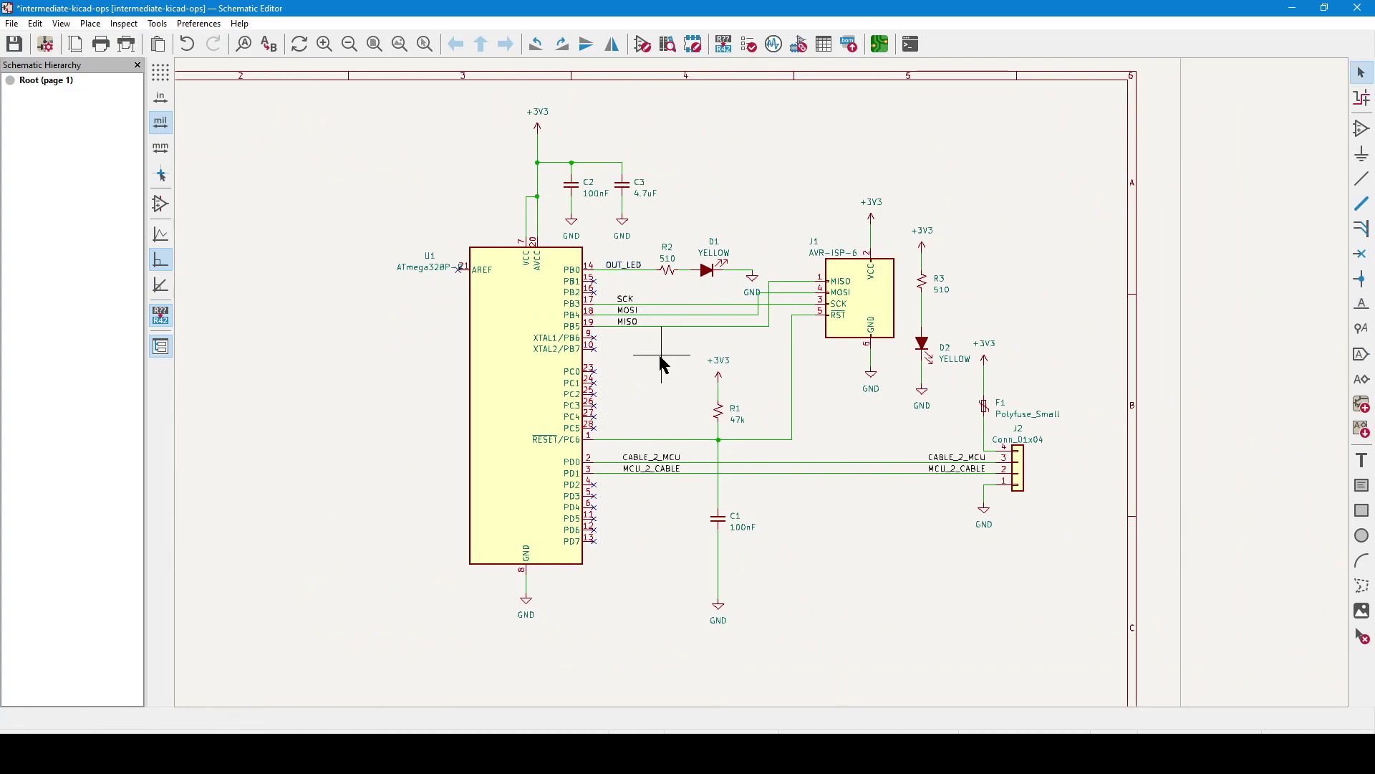
- Place a net label named nRESET on the RESET/PC6 wire between U1 and R1
{"action": "scroll", "coordinate": [656, 358], "scroll_direction": "up", "scroll_amount": 3}
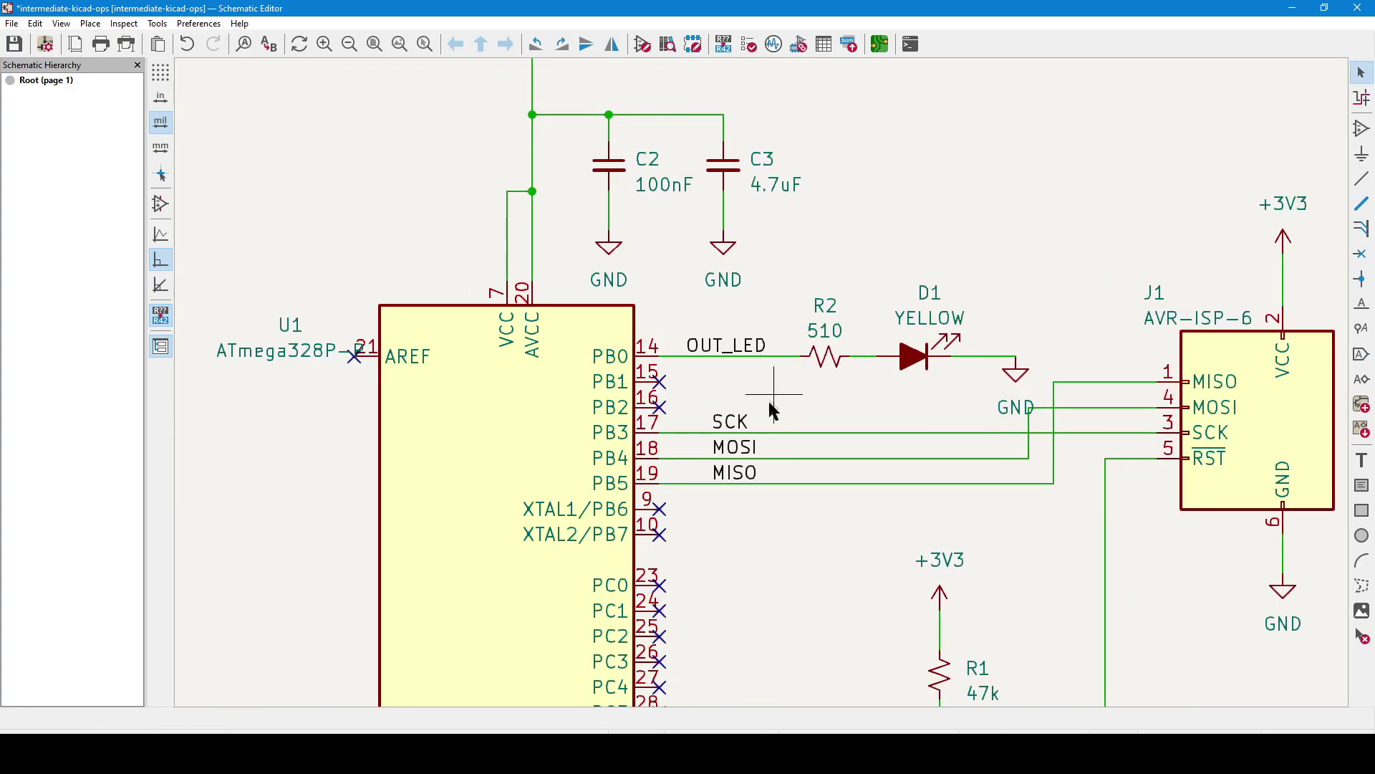
{"action": "scroll", "coordinate": [768, 398], "scroll_direction": "down", "scroll_amount": 3}
{"action": "scroll", "coordinate": [751, 480], "scroll_direction": "up", "scroll_amount": 3}
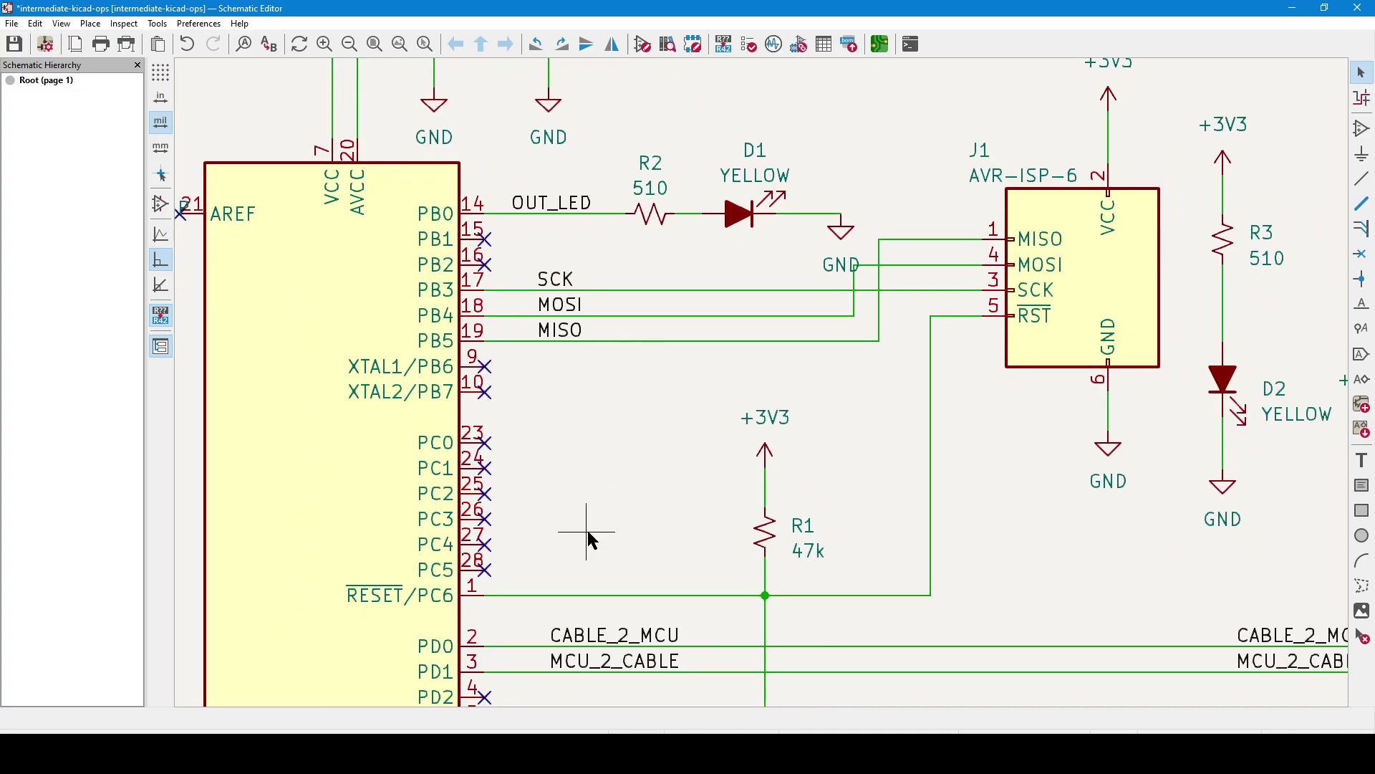
{"action": "key", "text": "l"}
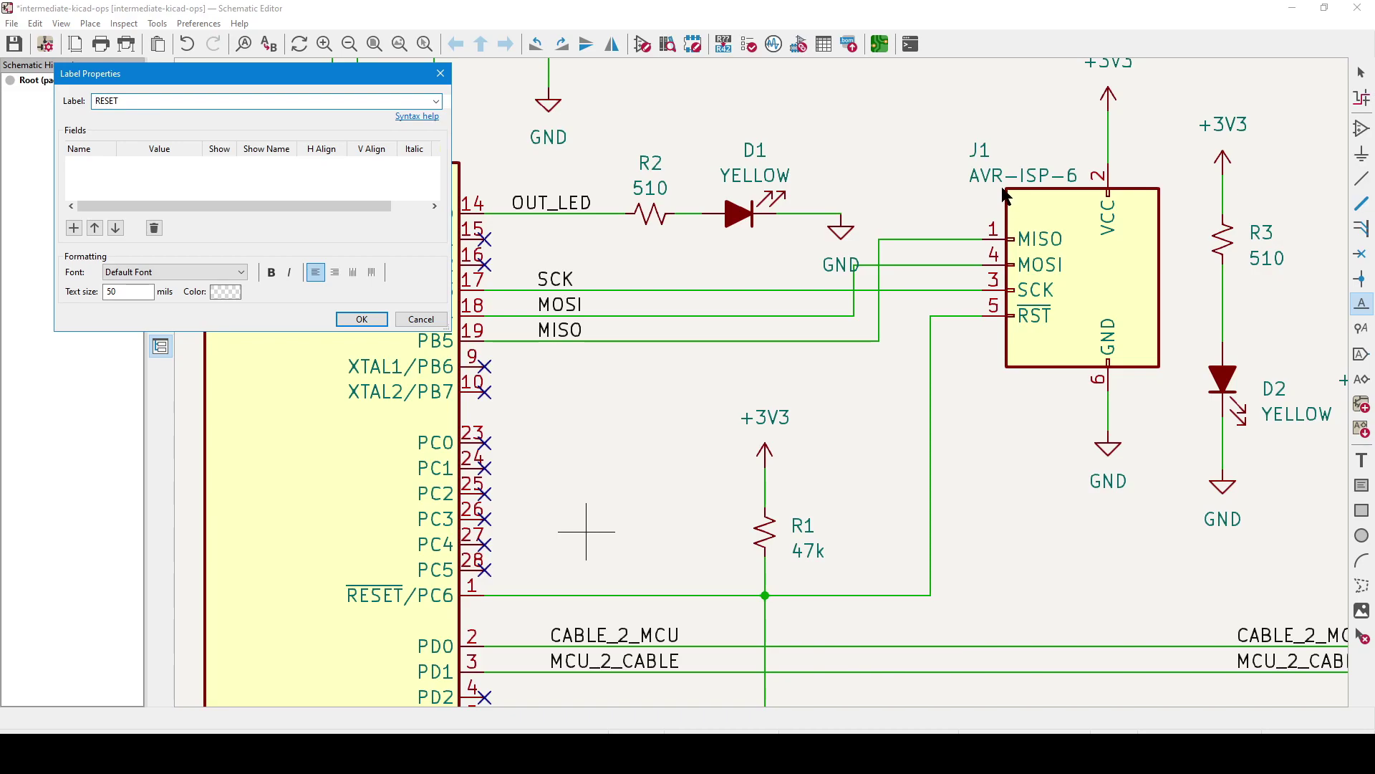
{"action": "type", "text": "n"}
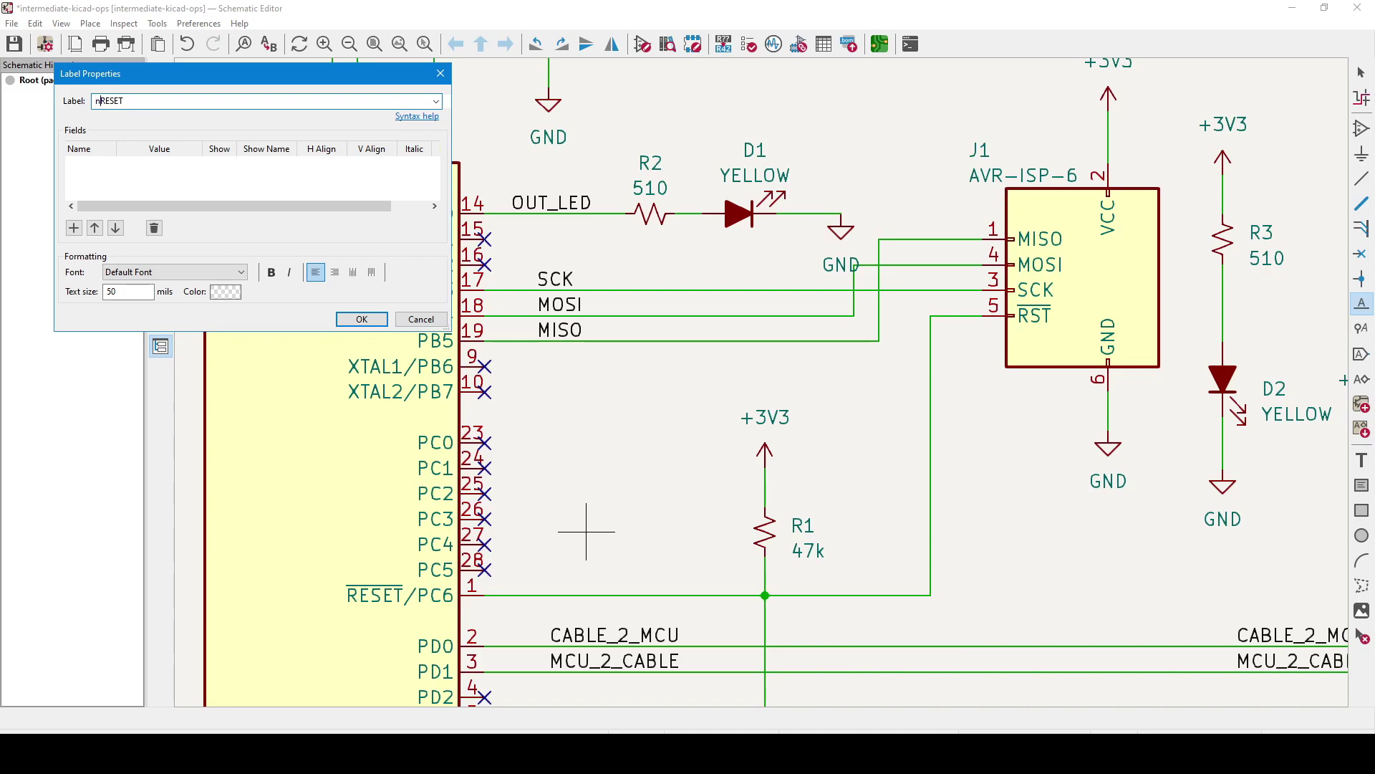
{"action": "left_click", "coordinate": [362, 319]}
{"action": "left_click", "coordinate": [551, 596]}
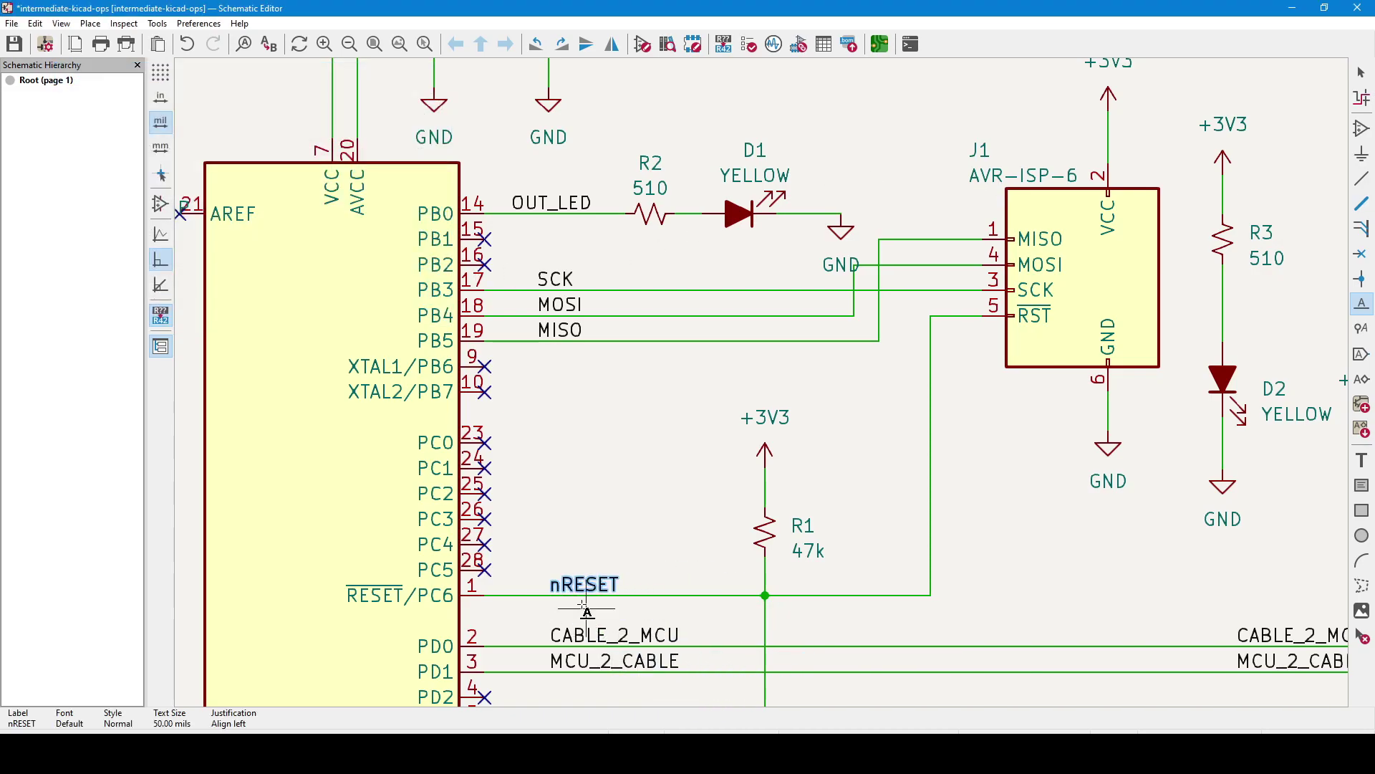
{"action": "key", "text": "Escape"}
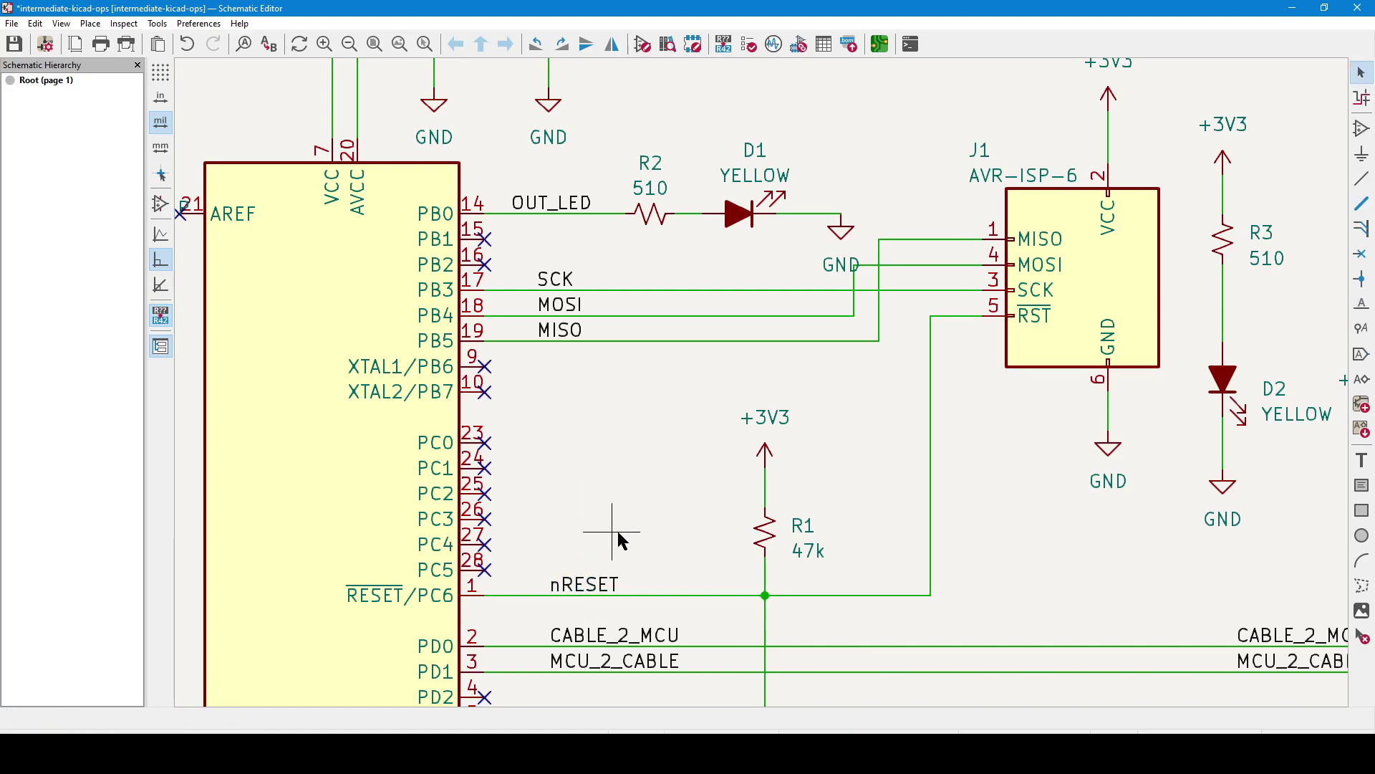
- Check the connection name and resolved net class of the wire between U1's RESET/PC6 pin and the R1 junction
{"action": "middle_click_drag", "start_coordinate": [614, 537], "coordinate": [583, 362]}
{"action": "scroll", "coordinate": [764, 393], "scroll_direction": "down", "scroll_amount": 4}
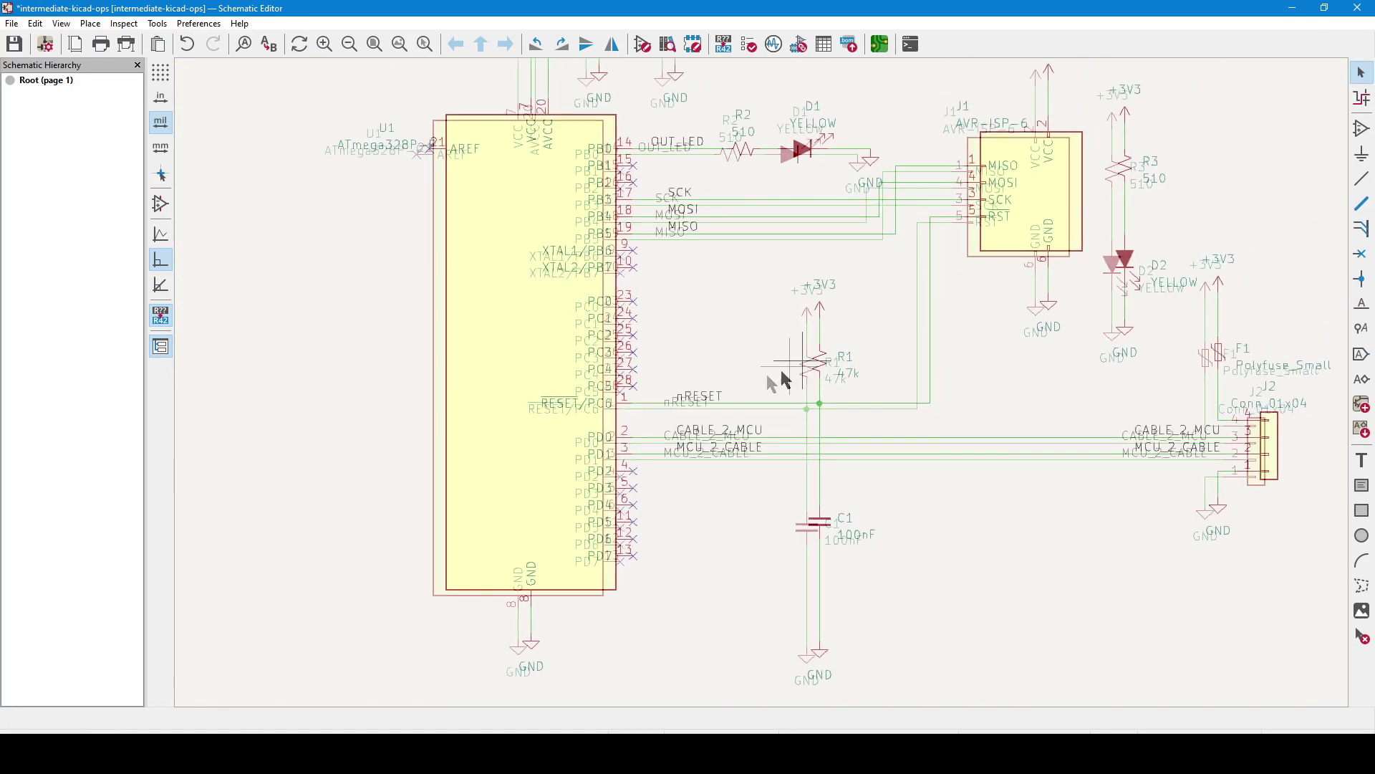
{"action": "scroll", "coordinate": [731, 399], "scroll_direction": "up", "scroll_amount": 2}
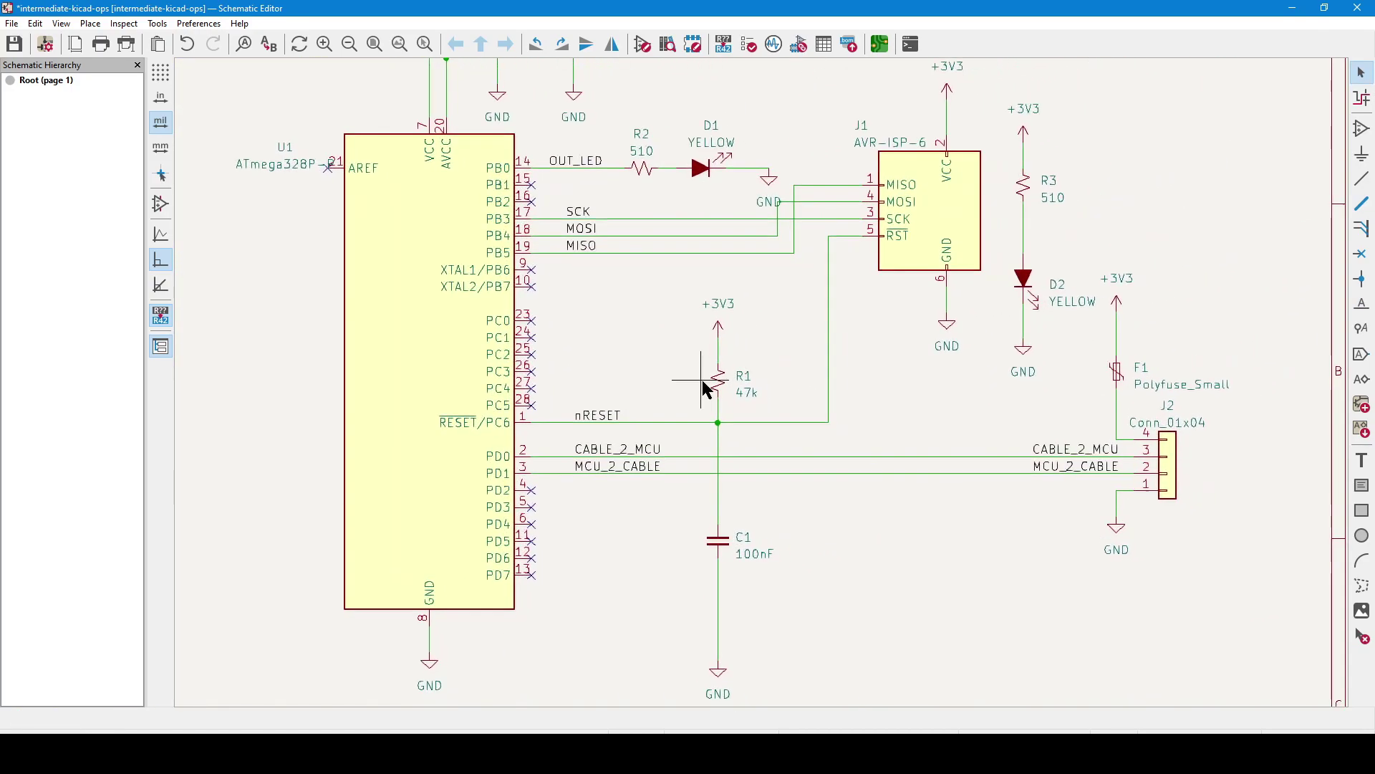
{"action": "left_click", "coordinate": [681, 422]}
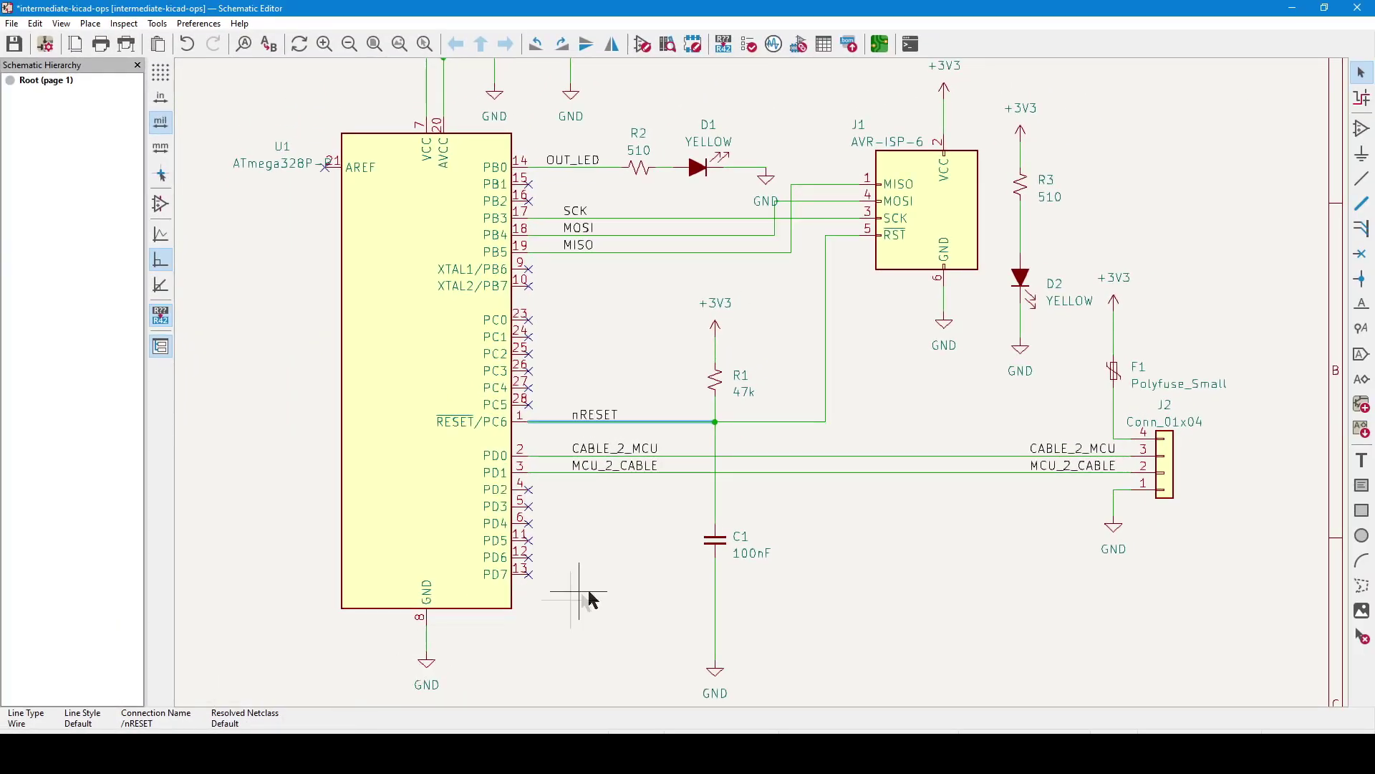
{"action": "left_click", "coordinate": [617, 586]}
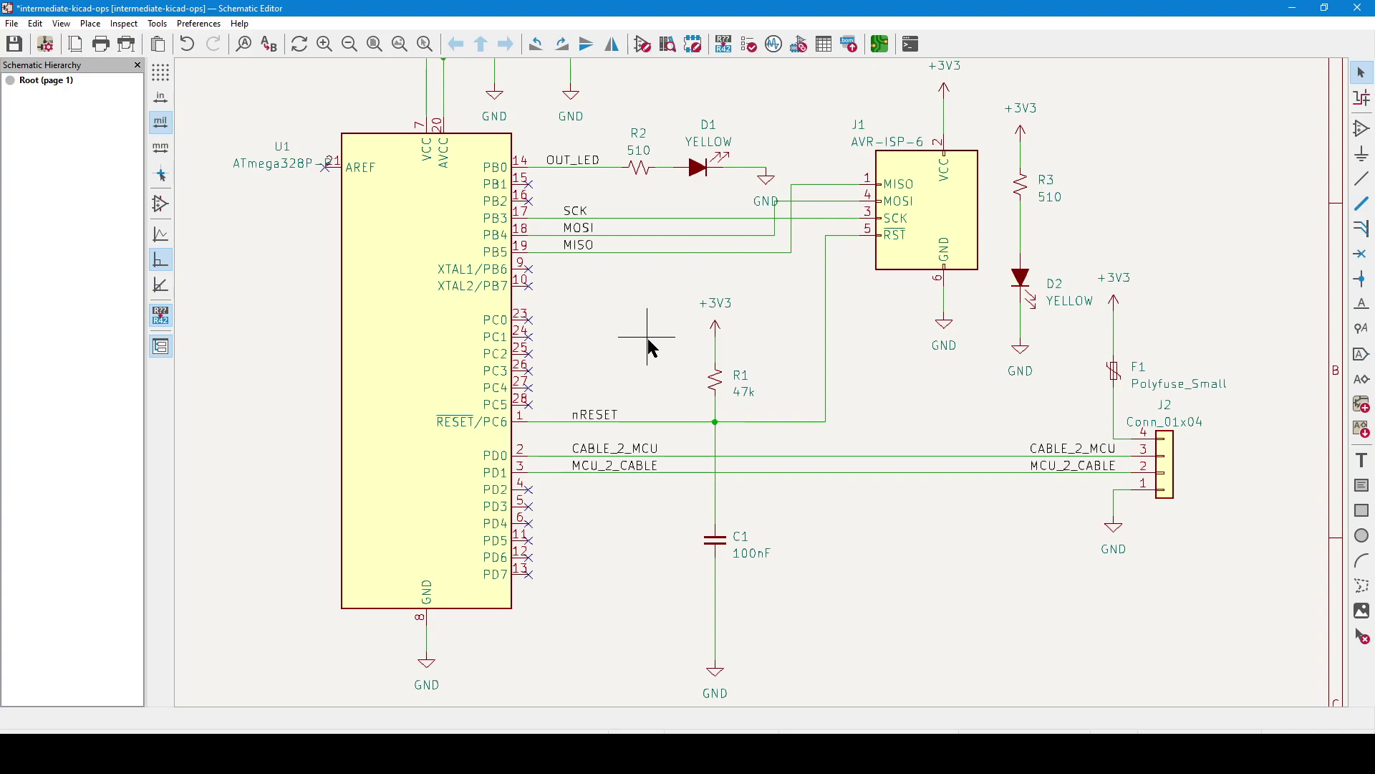
{"action": "left_click", "coordinate": [1365, 331]}
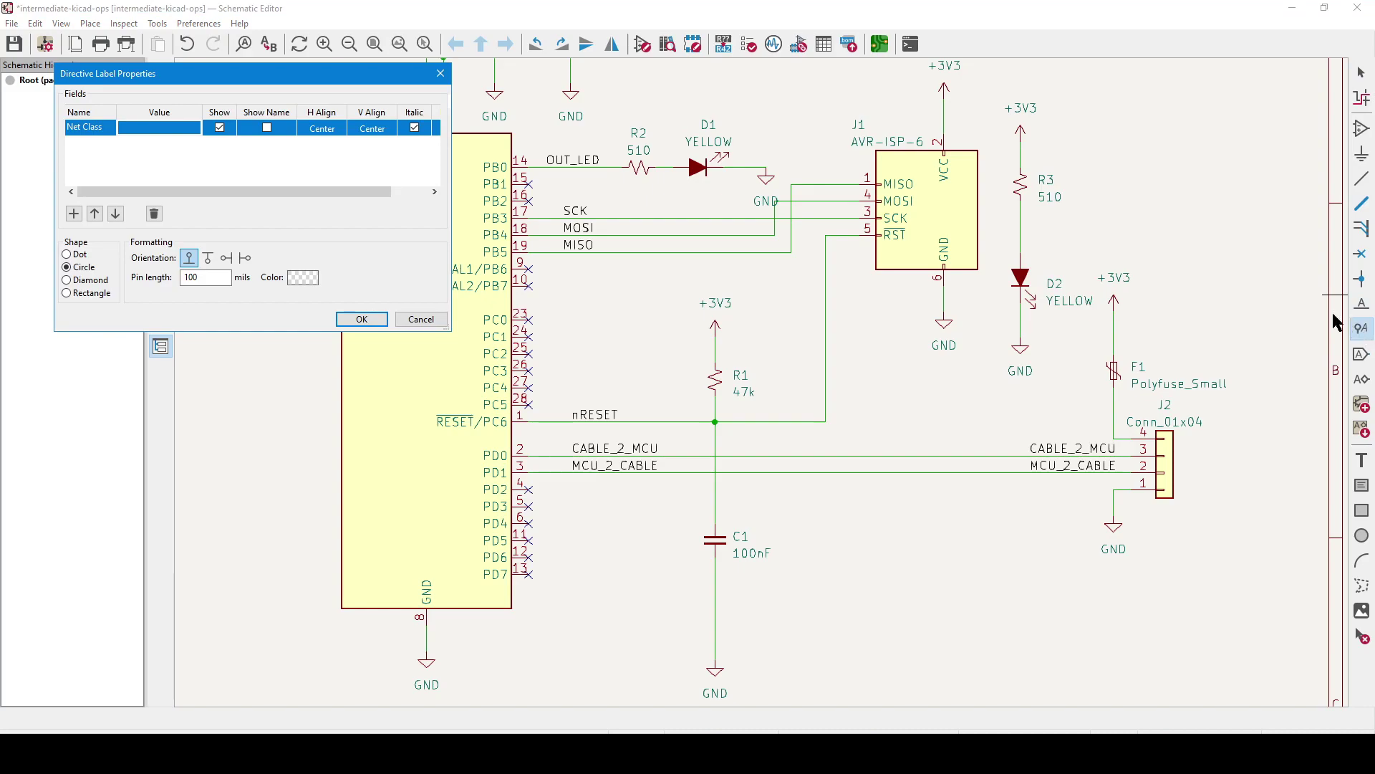
{"action": "left_click", "coordinate": [190, 129]}
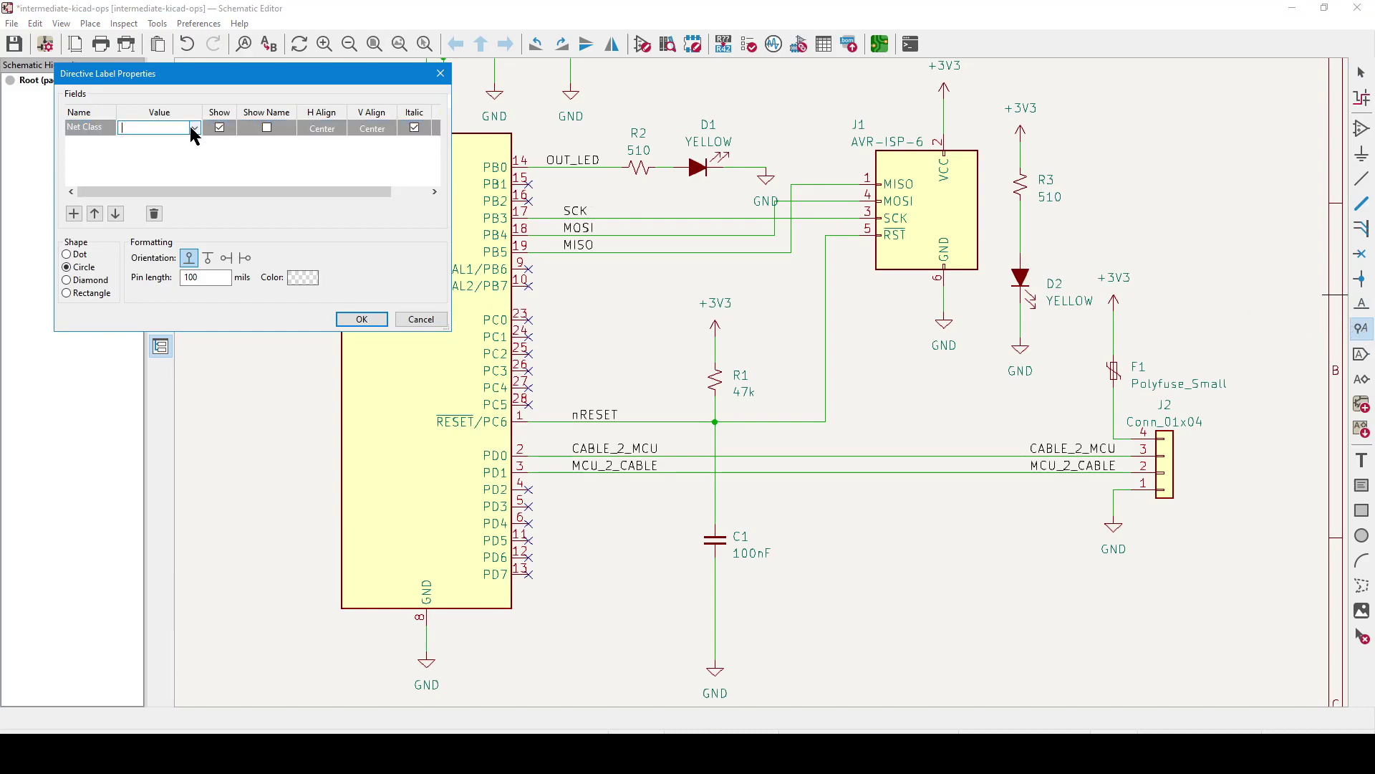
{"action": "left_click", "coordinate": [195, 129]}
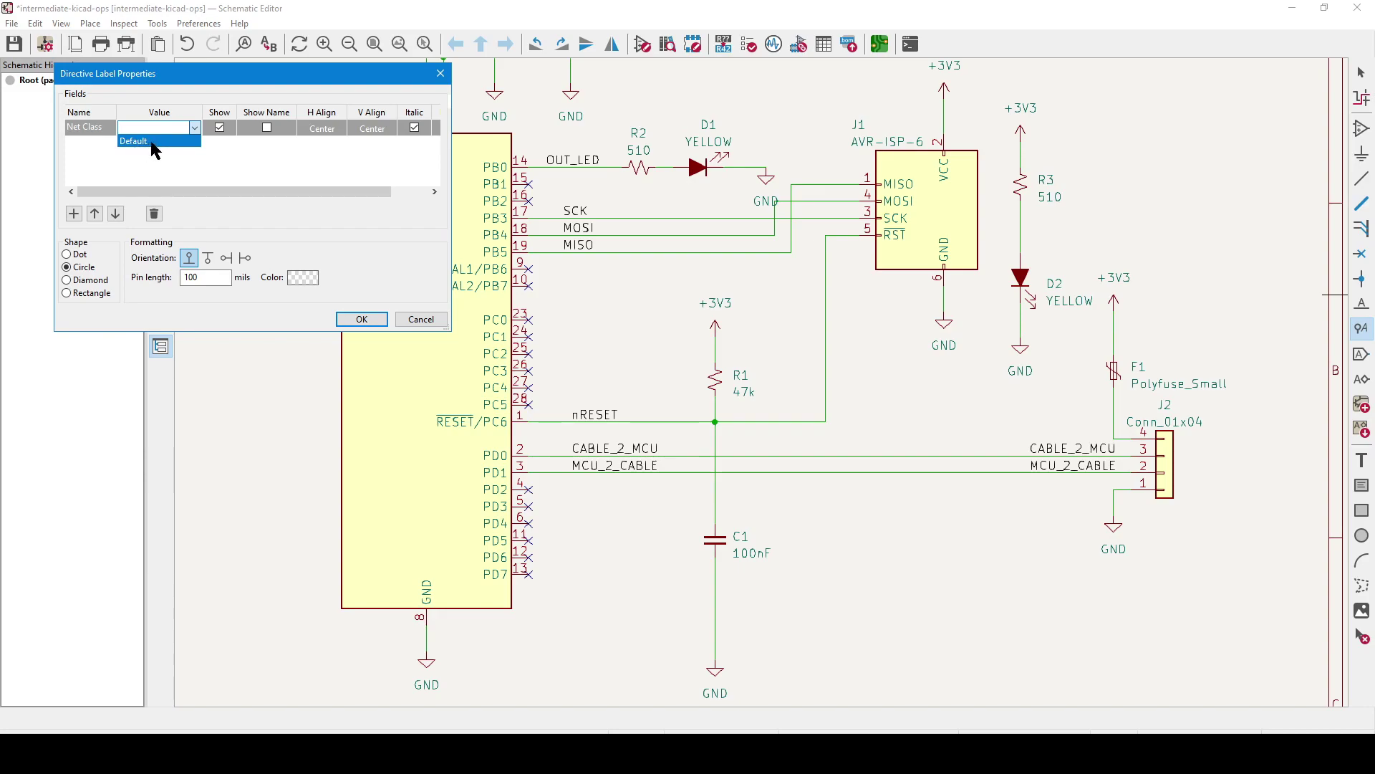
{"action": "left_click", "coordinate": [421, 319]}
{"action": "left_click", "coordinate": [420, 320]}
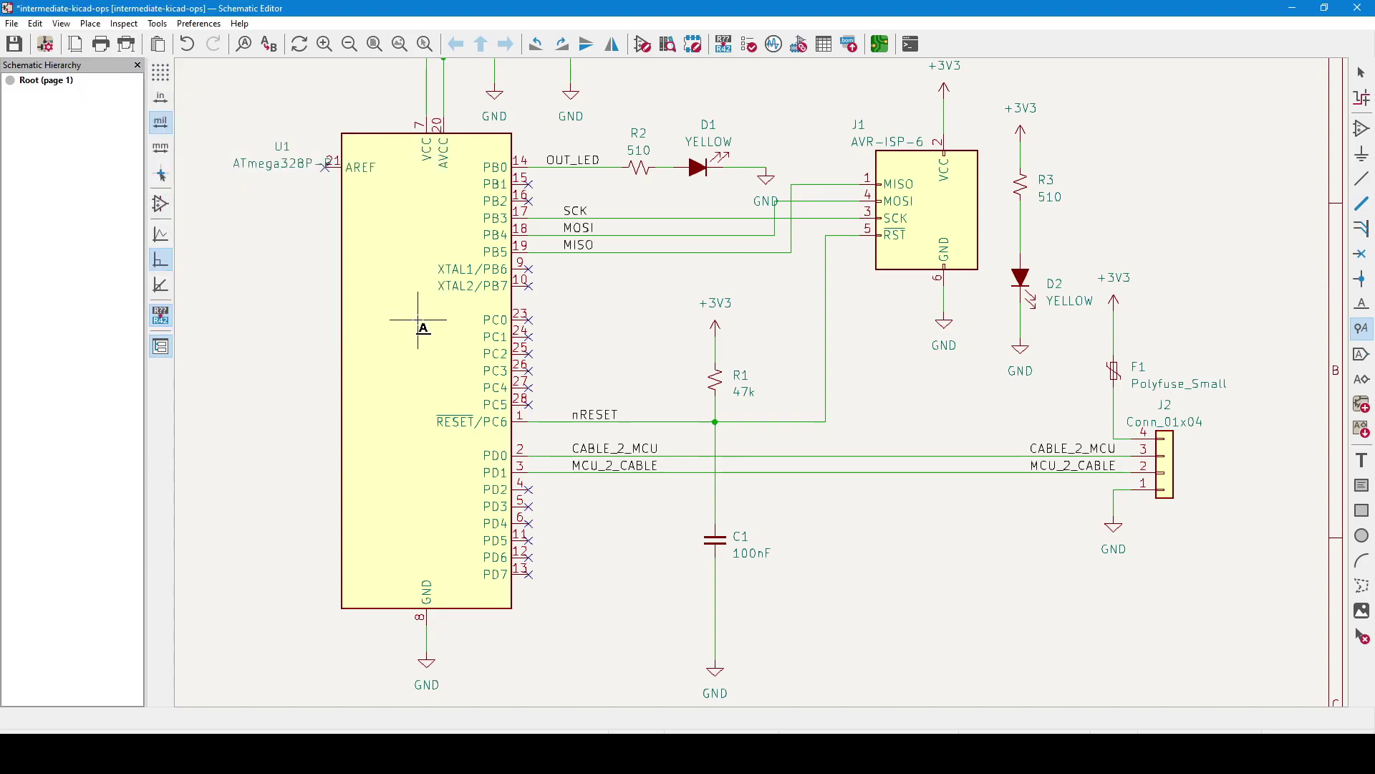
{"action": "key", "text": "Escape"}
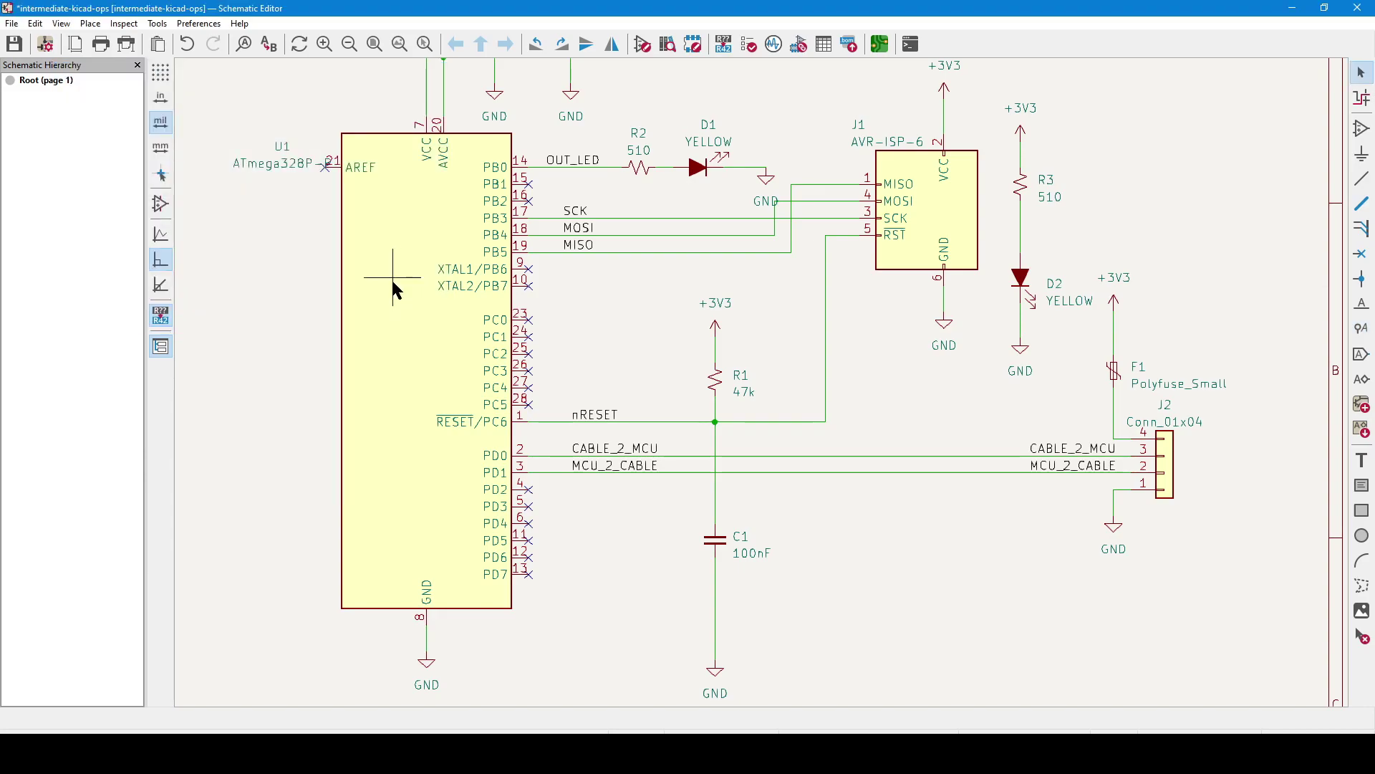
- Add a net class named MyPowerClass with a blue color to the project's schematic setup
{"action": "left_click", "coordinate": [46, 50]}
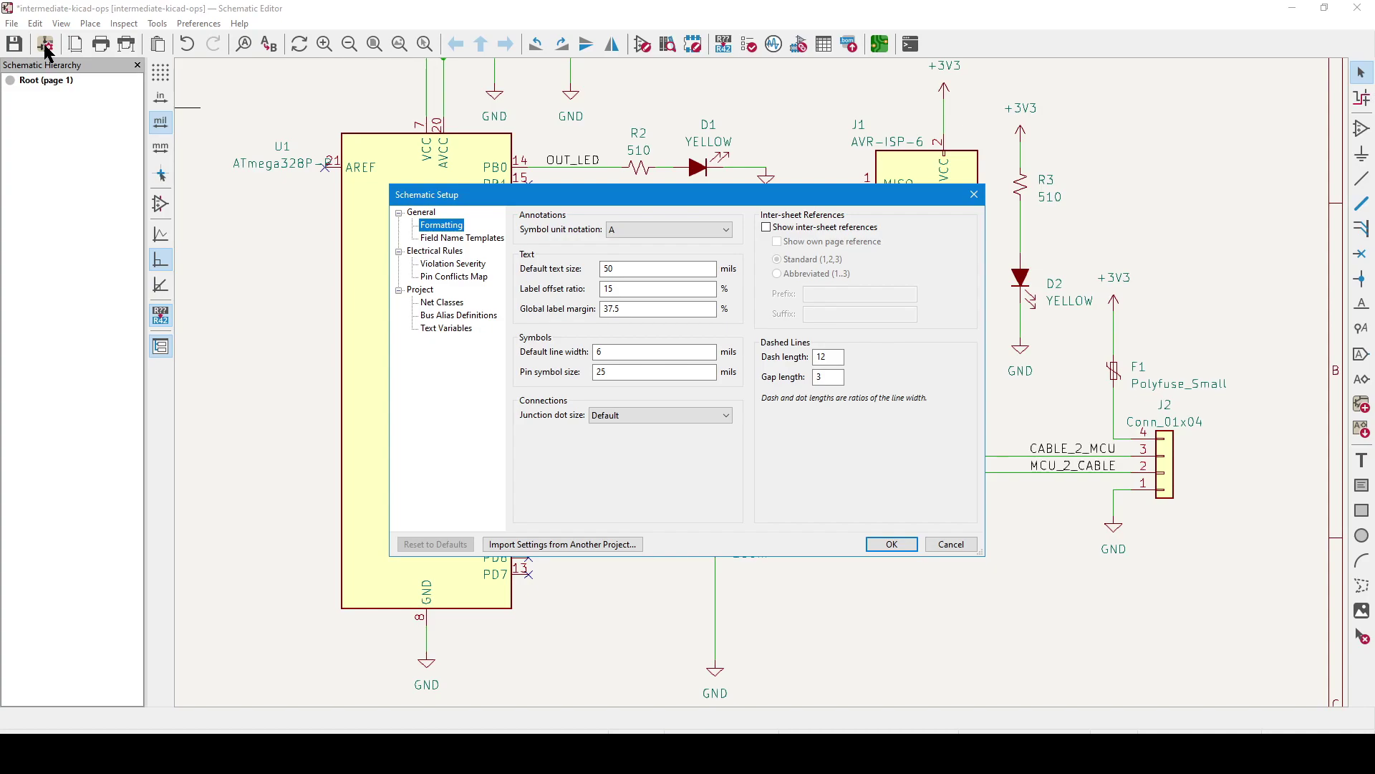
{"action": "left_click", "coordinate": [432, 306]}
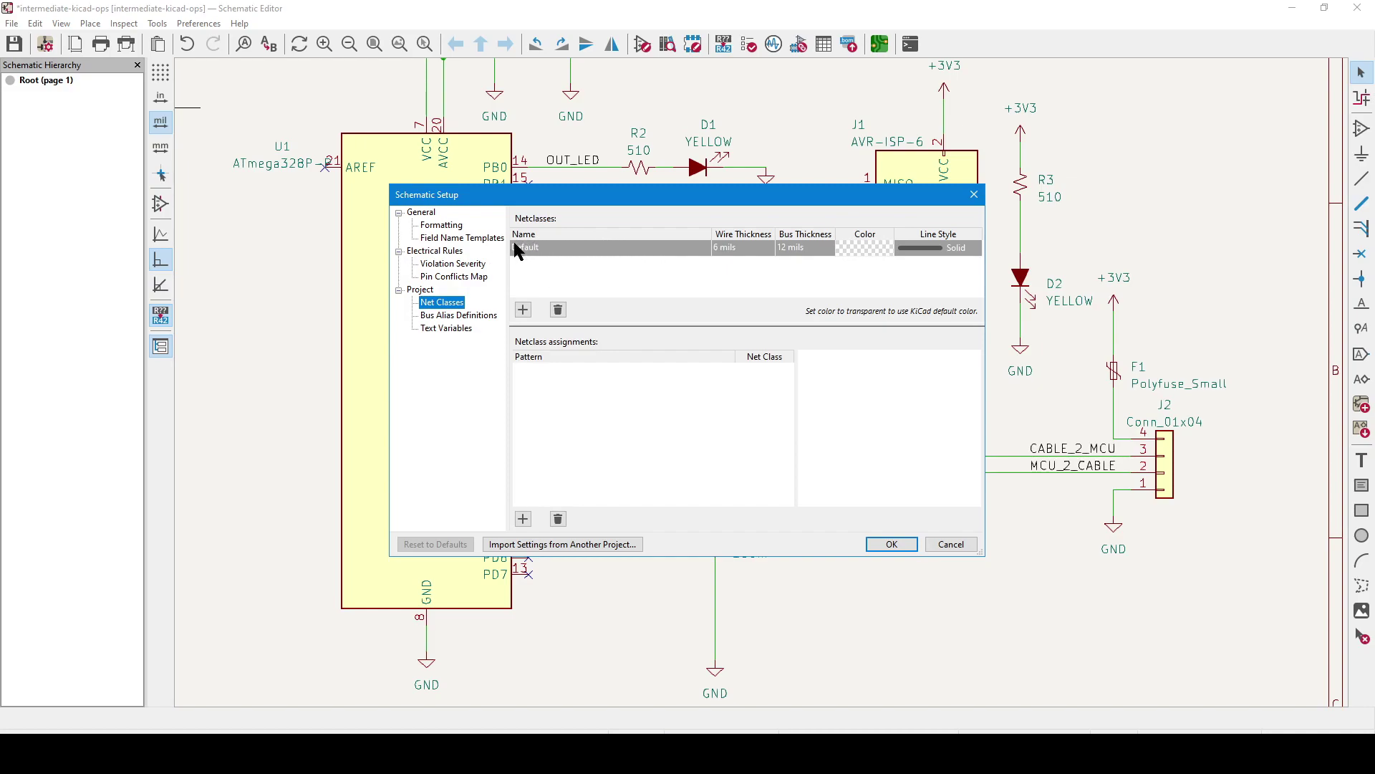
{"action": "left_click", "coordinate": [523, 309]}
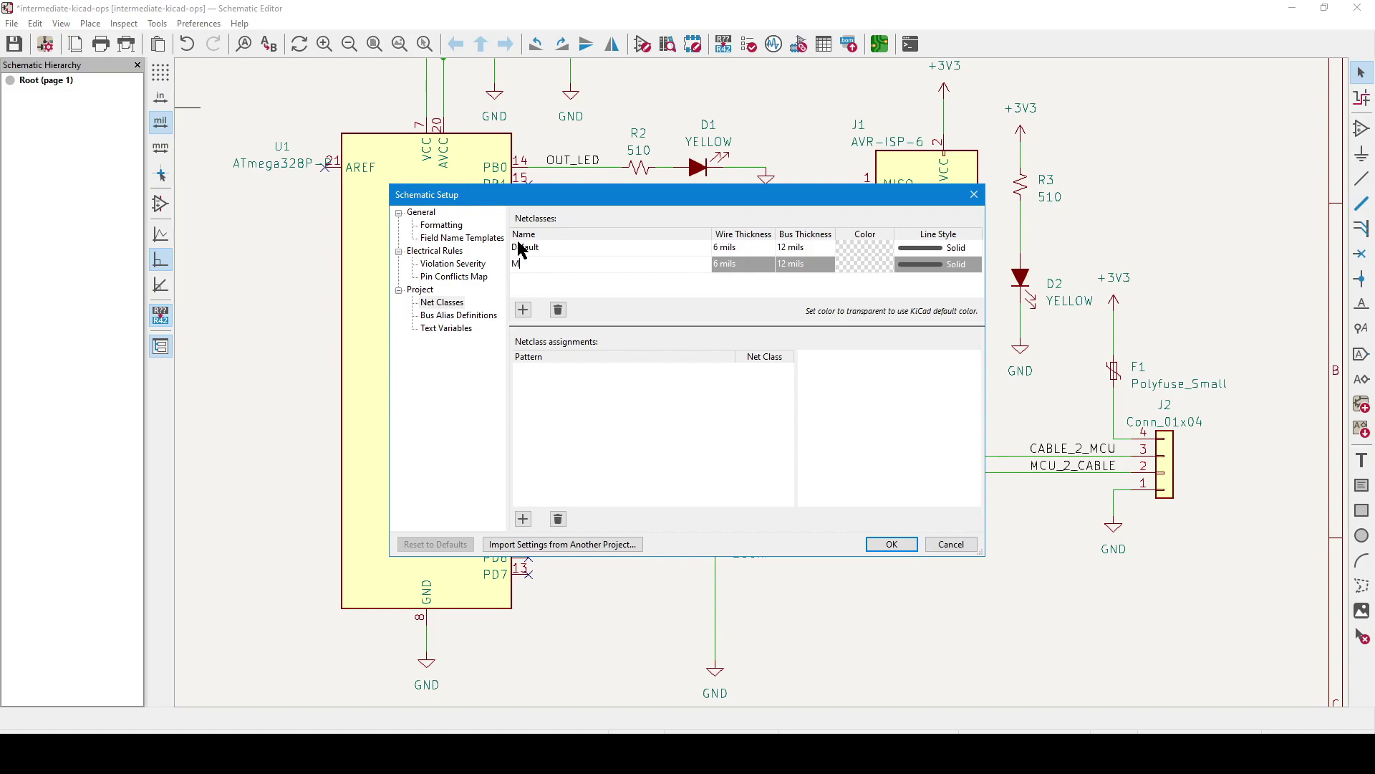
{"action": "type", "text": "MyPowerClass"}
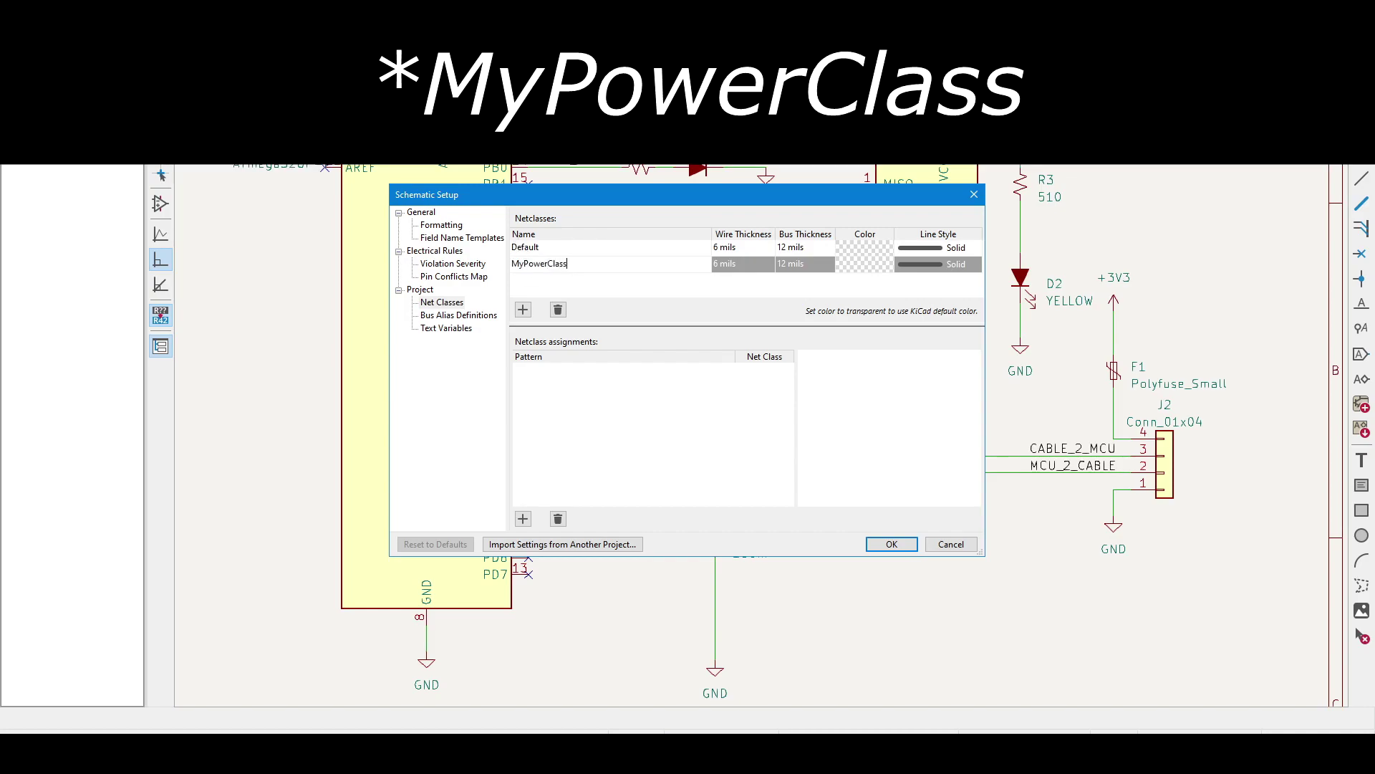
{"action": "left_click", "coordinate": [527, 264]}
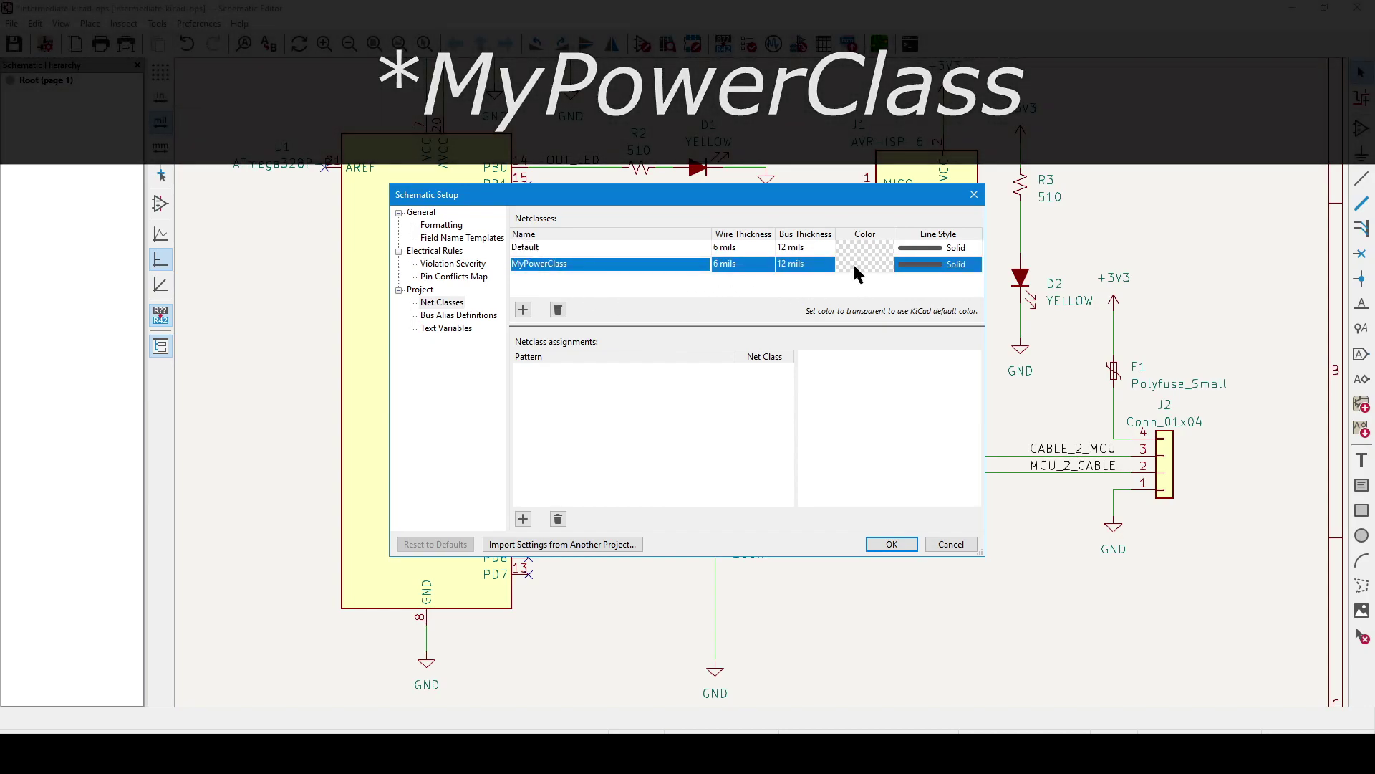
{"action": "left_click", "coordinate": [857, 264]}
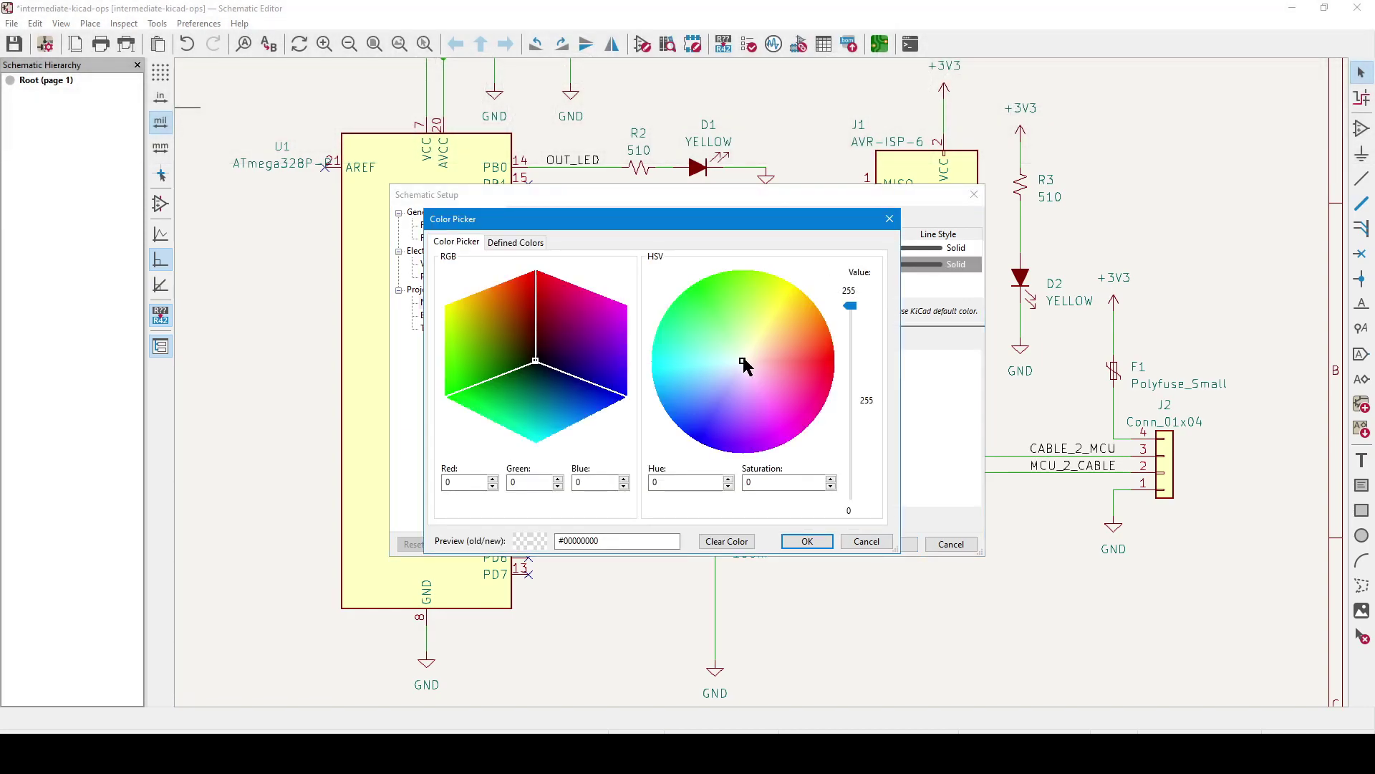
{"action": "mouse_move", "coordinate": [742, 361]}
{"action": "left_mouse_down"}
{"action": "mouse_move", "coordinate": [715, 452]}
{"action": "mouse_move", "coordinate": [707, 443]}
{"action": "left_mouse_up"}
{"action": "left_click", "coordinate": [789, 543]}
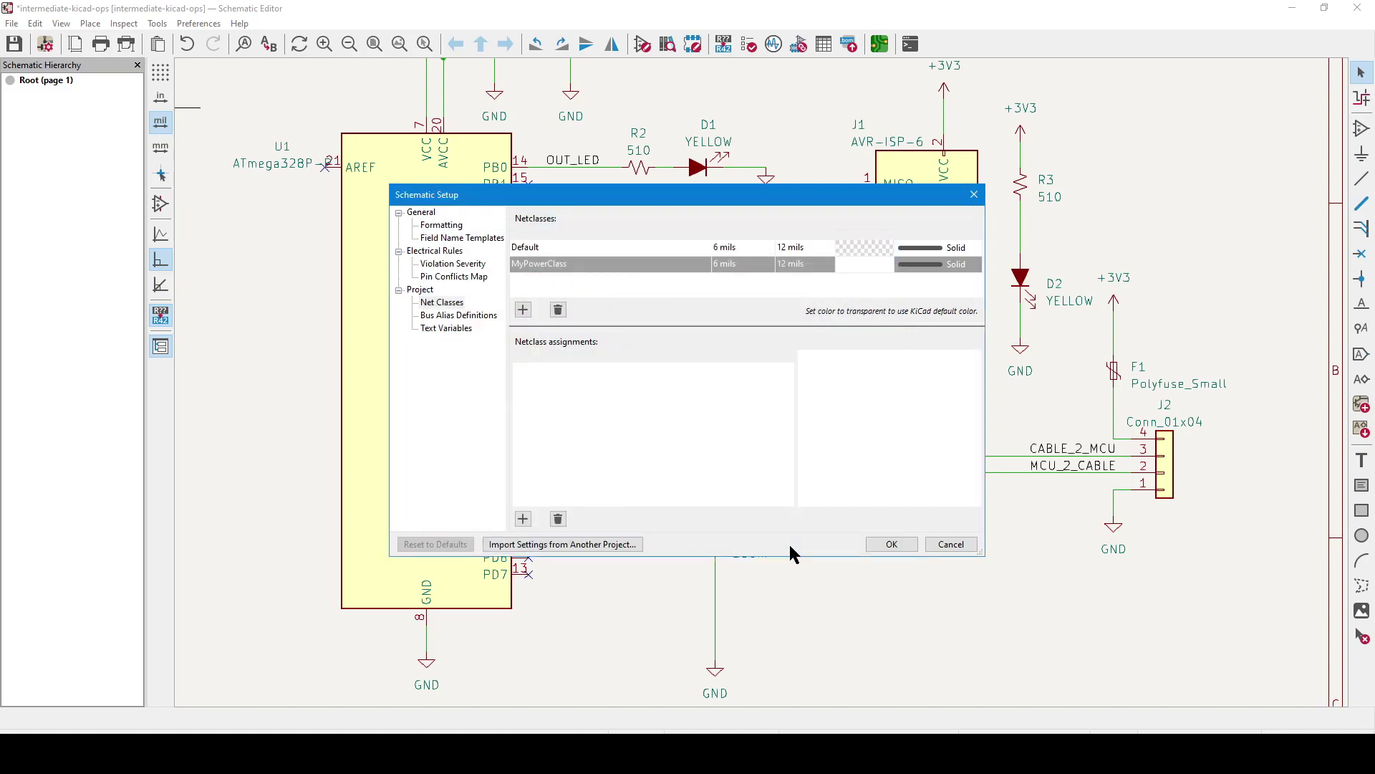
{"action": "left_click", "coordinate": [888, 546]}
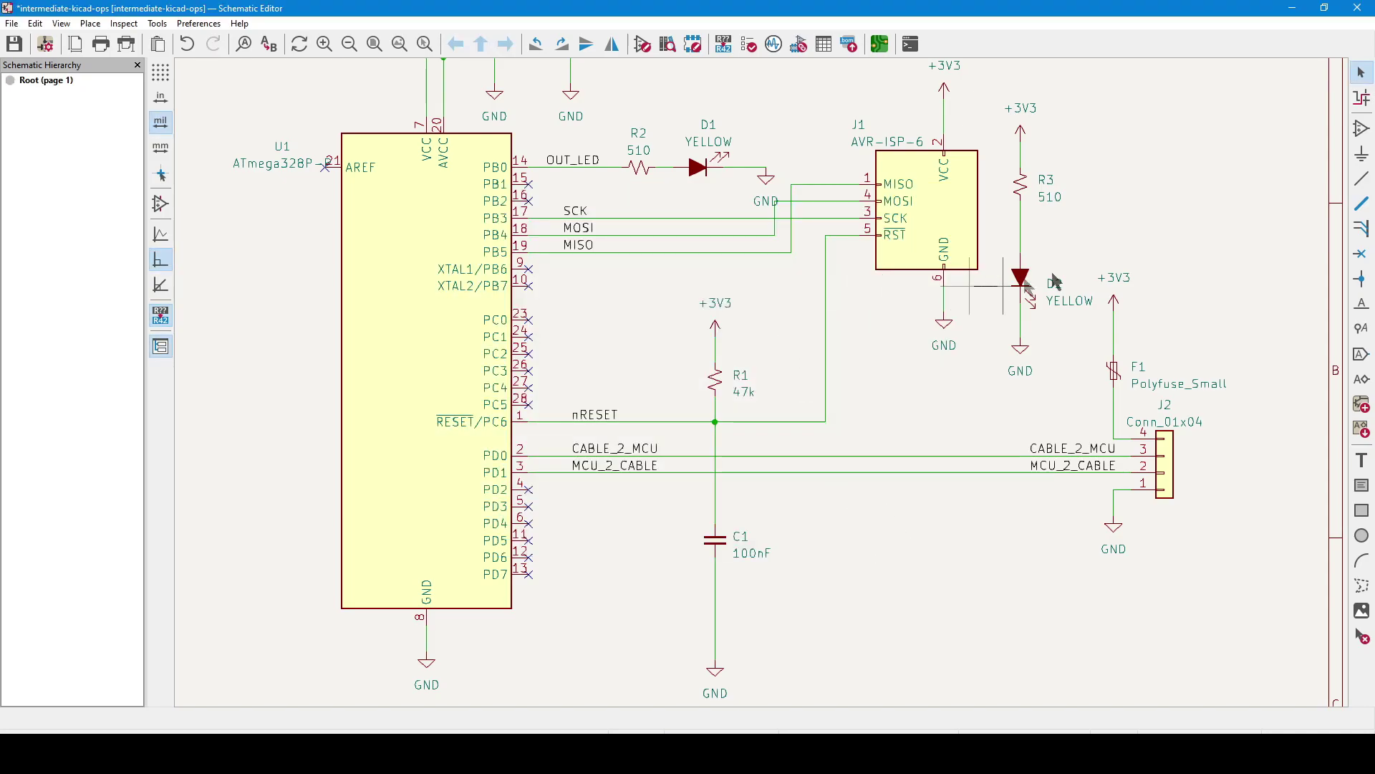
- Place a directive label assigning net class MyPowerClass on the +3V3 wire between C2 and C3
{"action": "left_click", "coordinate": [1362, 332]}
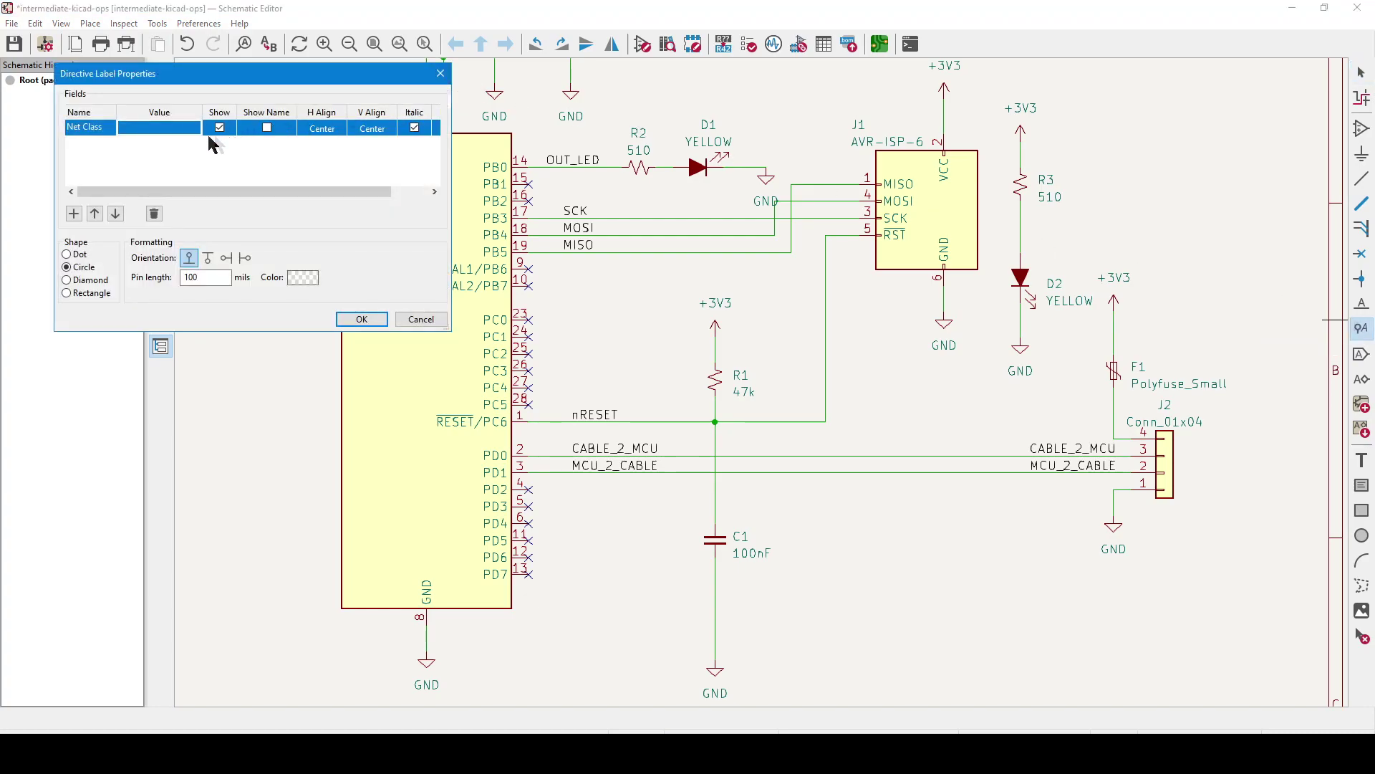
{"action": "left_click", "coordinate": [198, 137]}
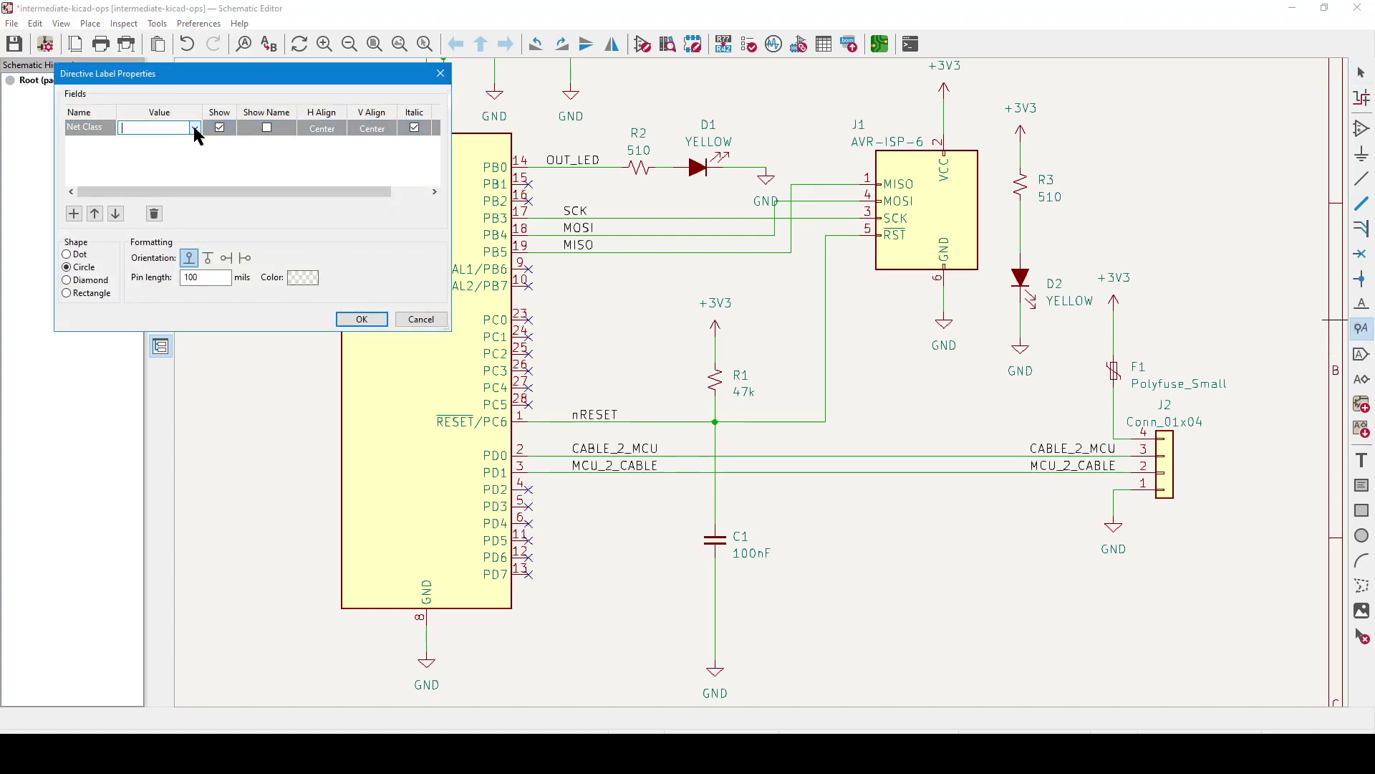
{"action": "left_click", "coordinate": [194, 128]}
{"action": "left_click", "coordinate": [153, 152]}
{"action": "left_click", "coordinate": [362, 318]}
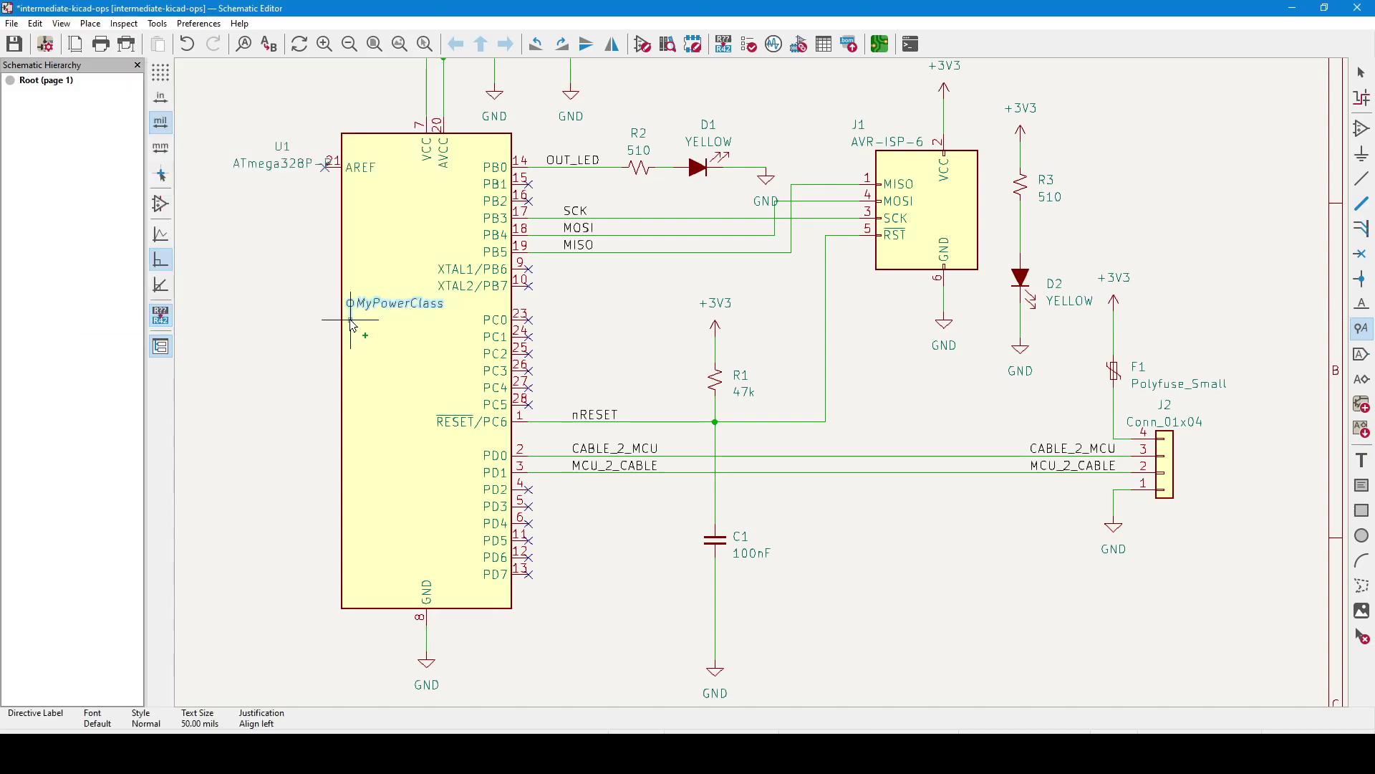
{"action": "scroll", "coordinate": [550, 354], "scroll_direction": "down", "scroll_amount": 2}
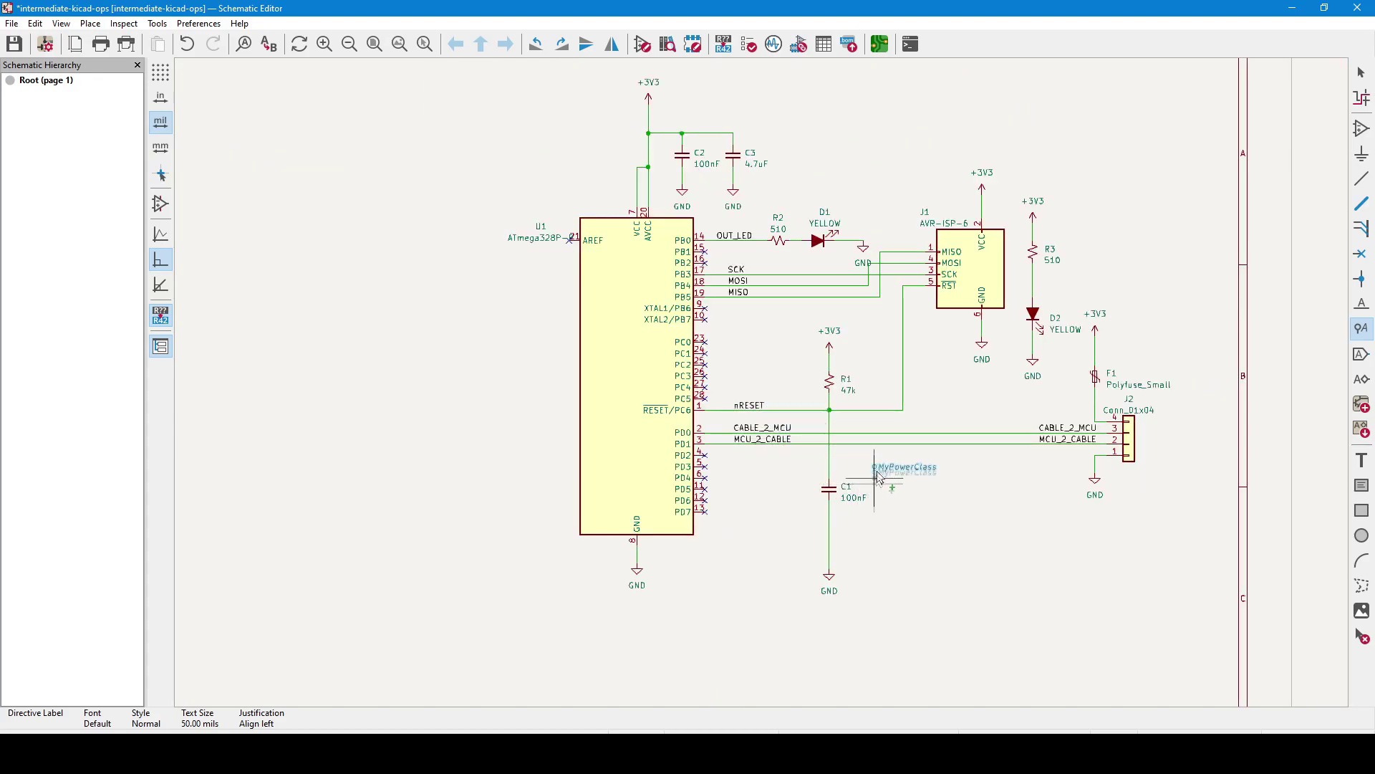
{"action": "scroll", "coordinate": [874, 528], "scroll_direction": "up", "scroll_amount": 5}
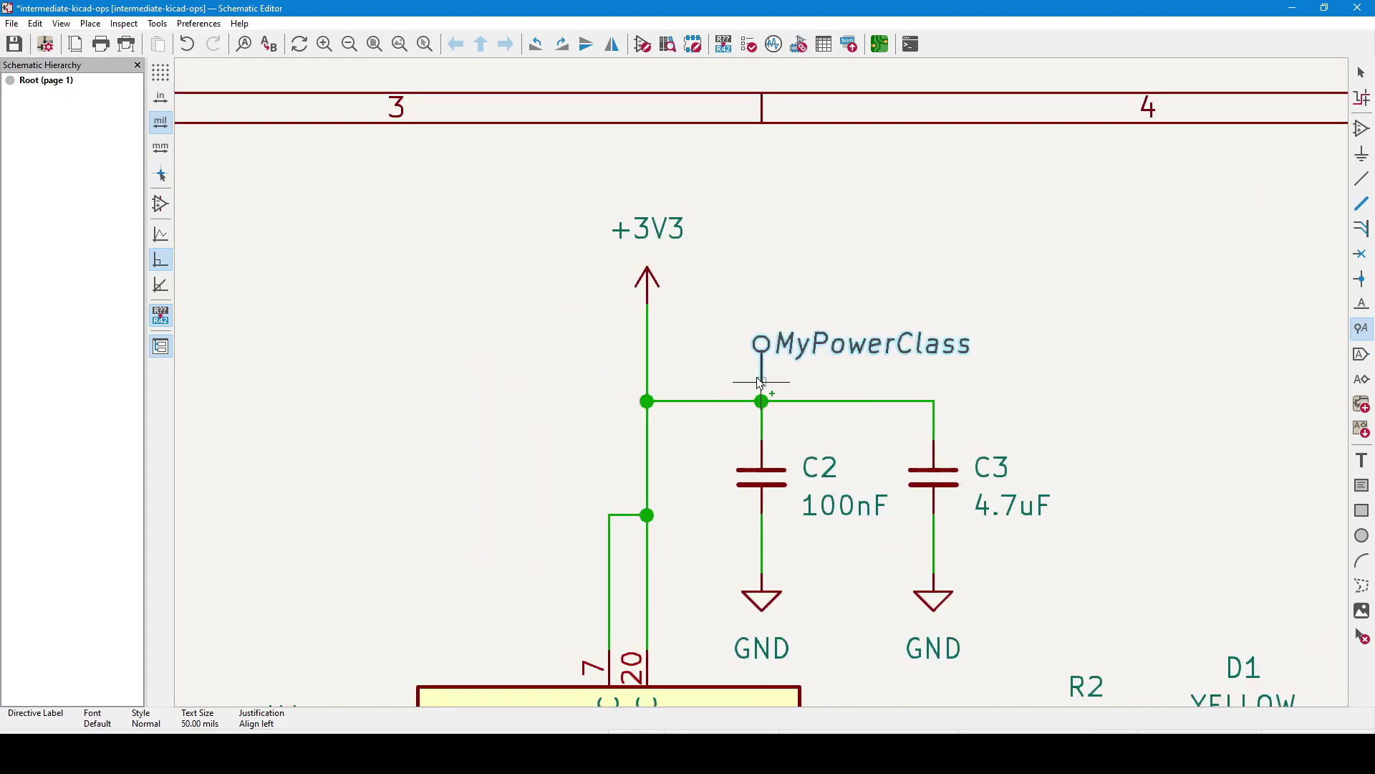
{"action": "left_click", "coordinate": [849, 411]}
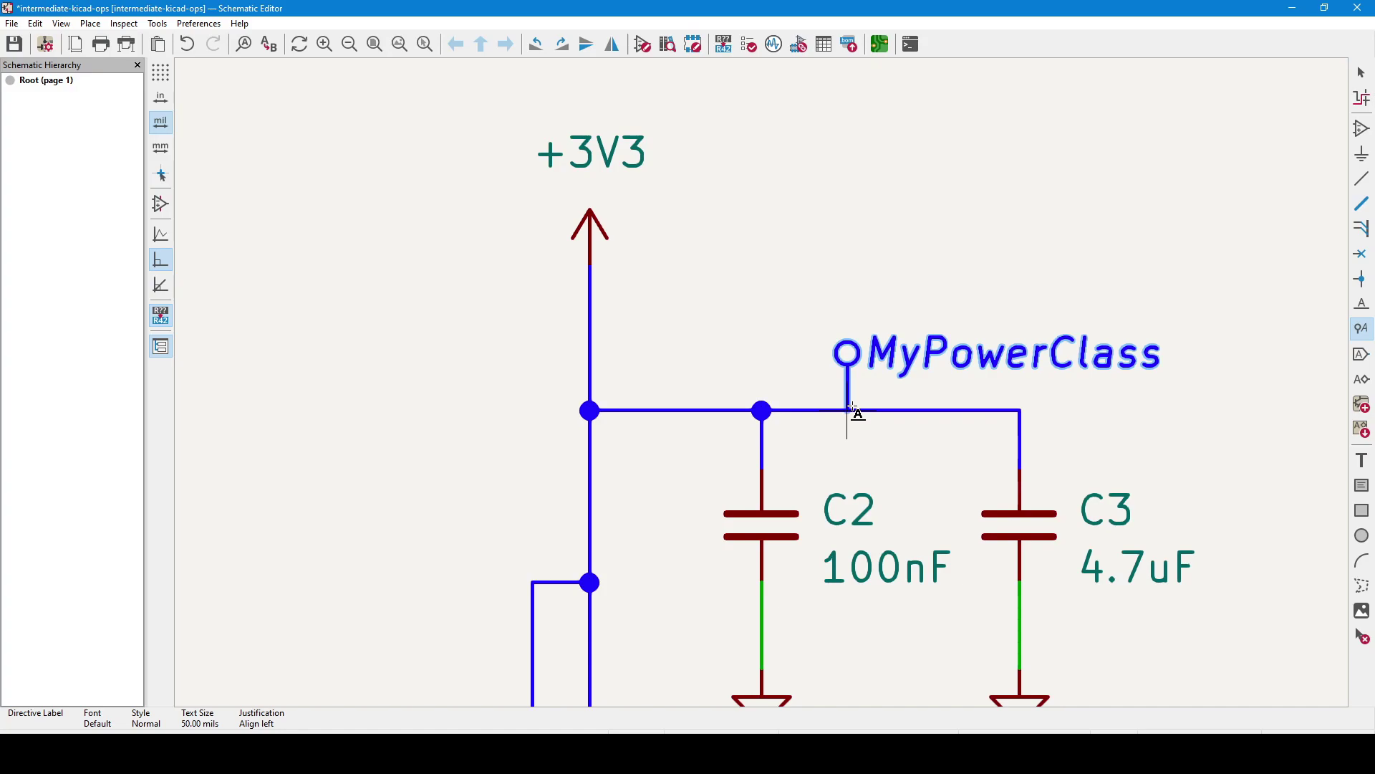
{"action": "key", "text": "Escape"}
- Duplicate the MyPowerClass directive label, rotate it 90 degrees and place the copy on the wire between C1 and its GND symbol
{"action": "left_click", "coordinate": [847, 365]}
{"action": "scroll", "coordinate": [858, 379], "scroll_direction": "down", "scroll_amount": 4}
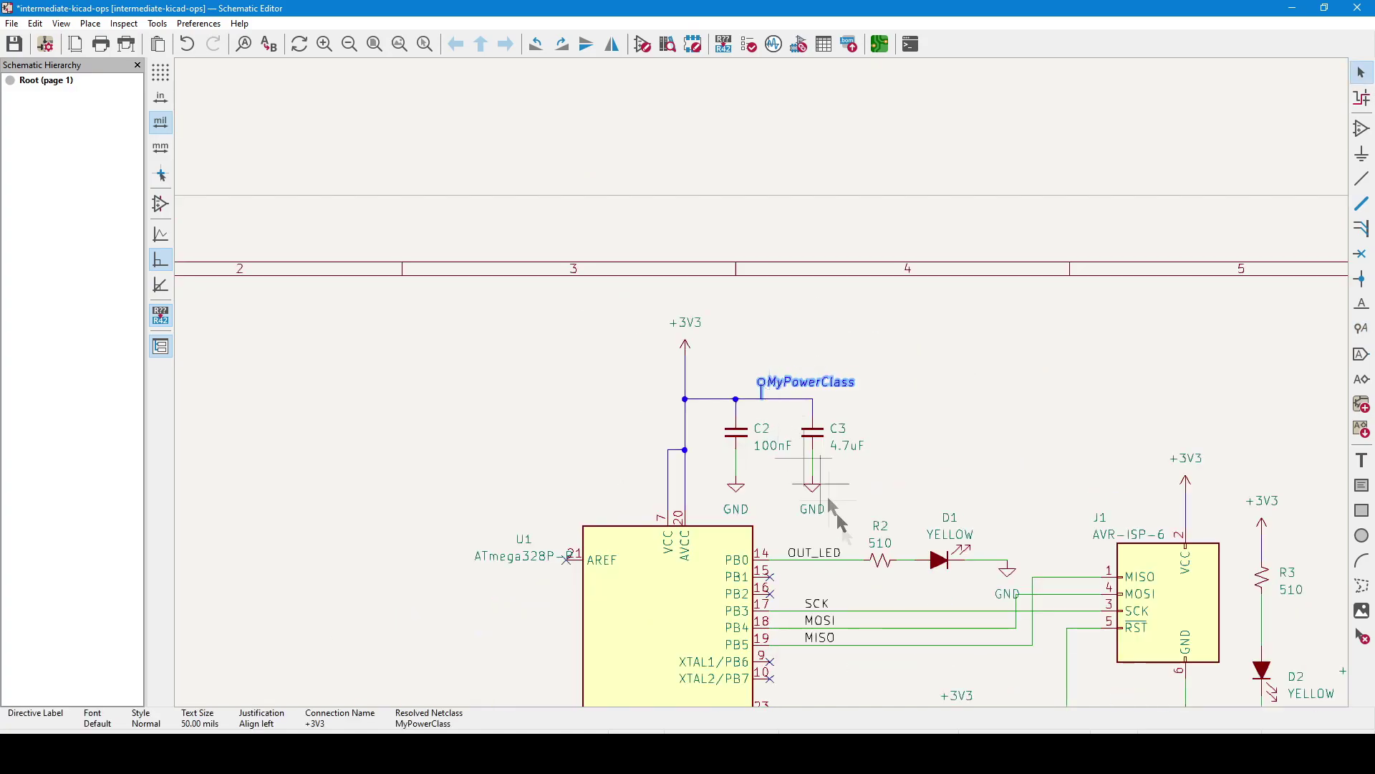
{"action": "middle_click_drag", "start_coordinate": [803, 461], "coordinate": [666, 263]}
{"action": "key", "text": "ctrl+d"}
{"action": "key", "text": "r"}
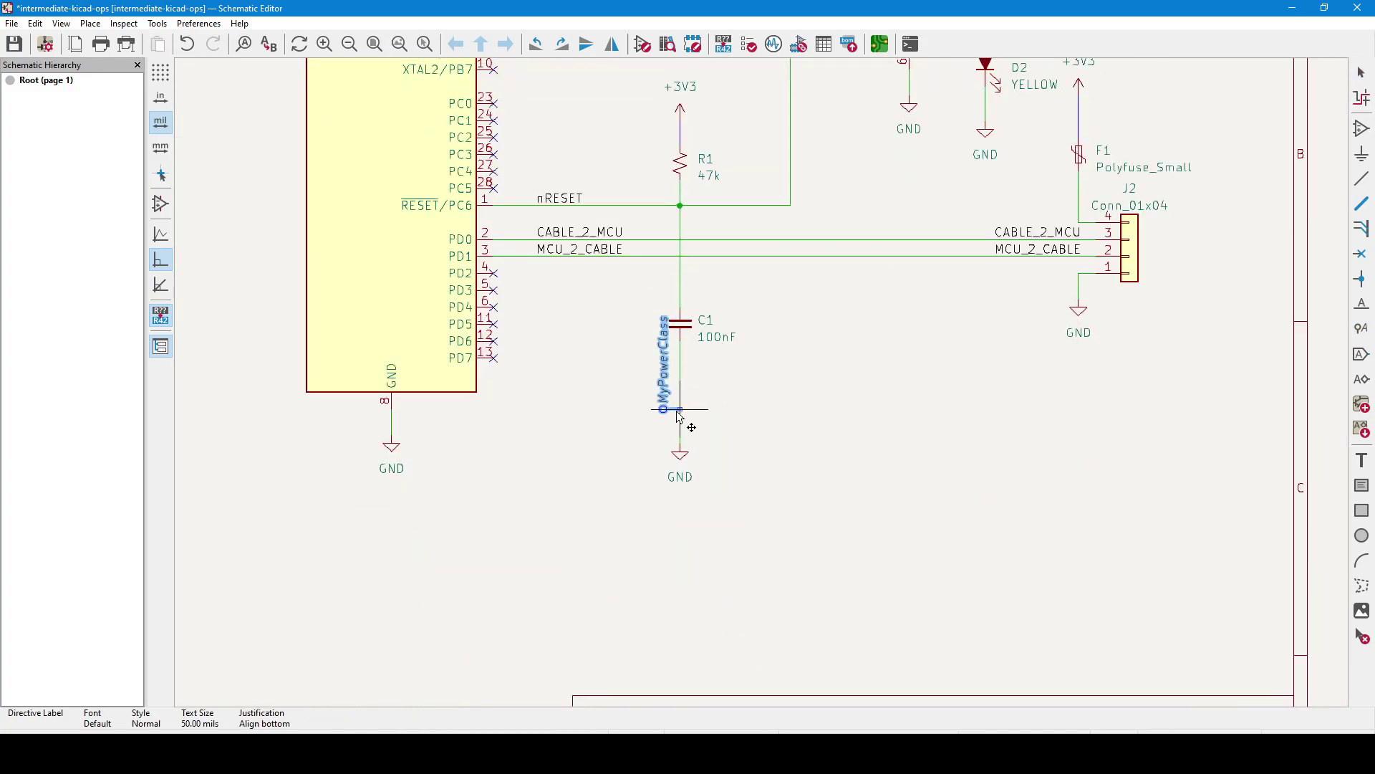
{"action": "left_click", "coordinate": [680, 410]}
{"action": "scroll", "coordinate": [709, 417], "scroll_direction": "up", "scroll_amount": 3}
{"action": "scroll", "coordinate": [762, 384], "scroll_direction": "down", "scroll_amount": 2}
{"action": "middle_click_drag", "start_coordinate": [763, 383], "coordinate": [624, 419]}
{"action": "left_click", "coordinate": [866, 381]}
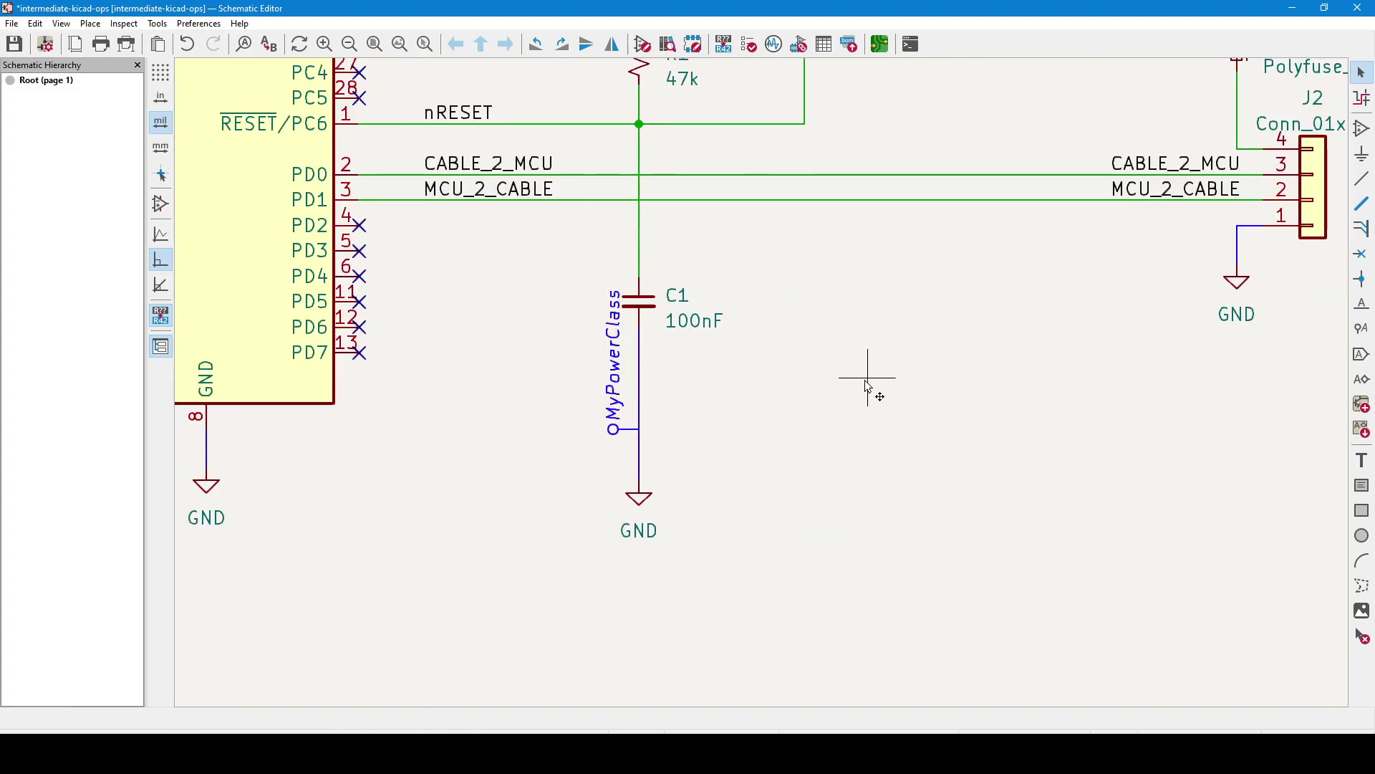
- Place a trial input-shaped global label named THIS IS GLOBAL in the empty area beside C1 and delete it
{"action": "left_click", "coordinate": [1362, 354]}
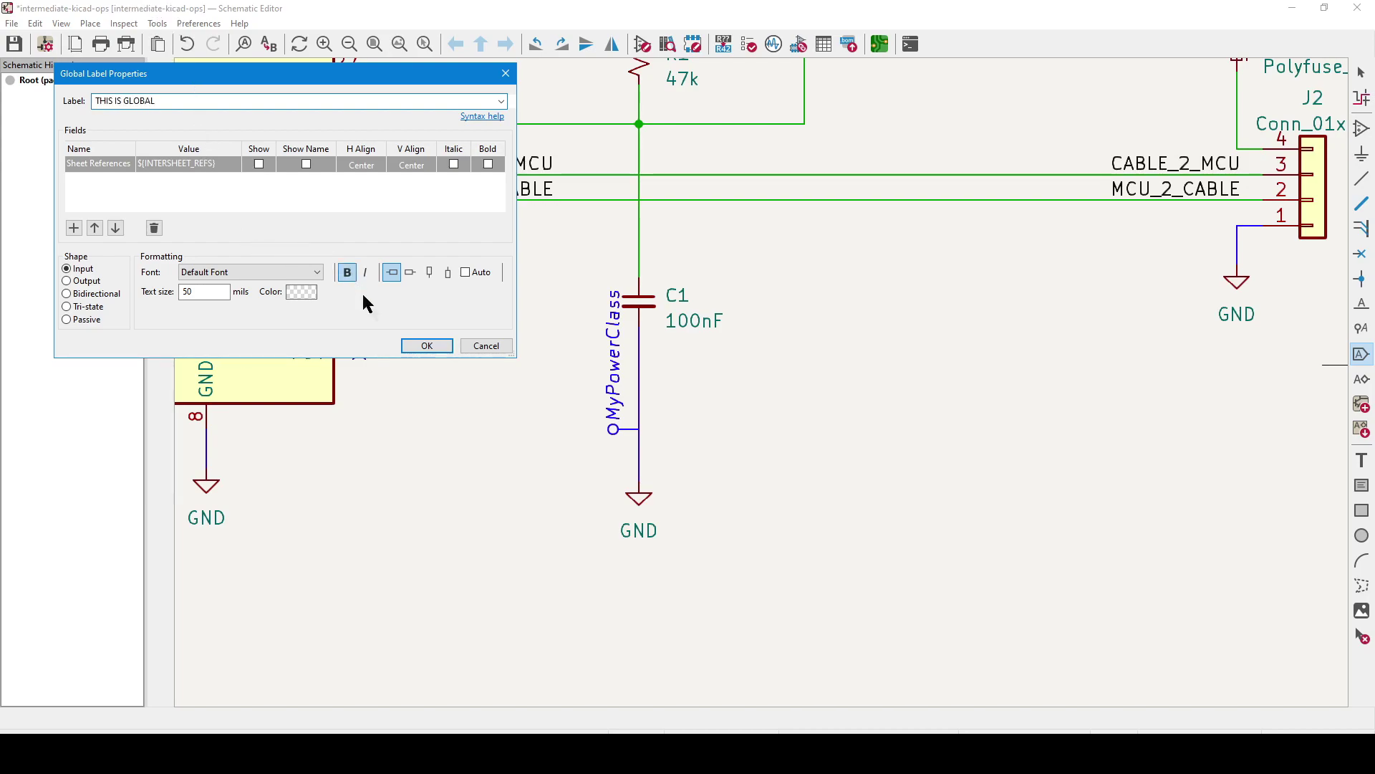
{"action": "left_click", "coordinate": [427, 345]}
{"action": "scroll", "coordinate": [763, 394], "scroll_direction": "up", "scroll_amount": 3}
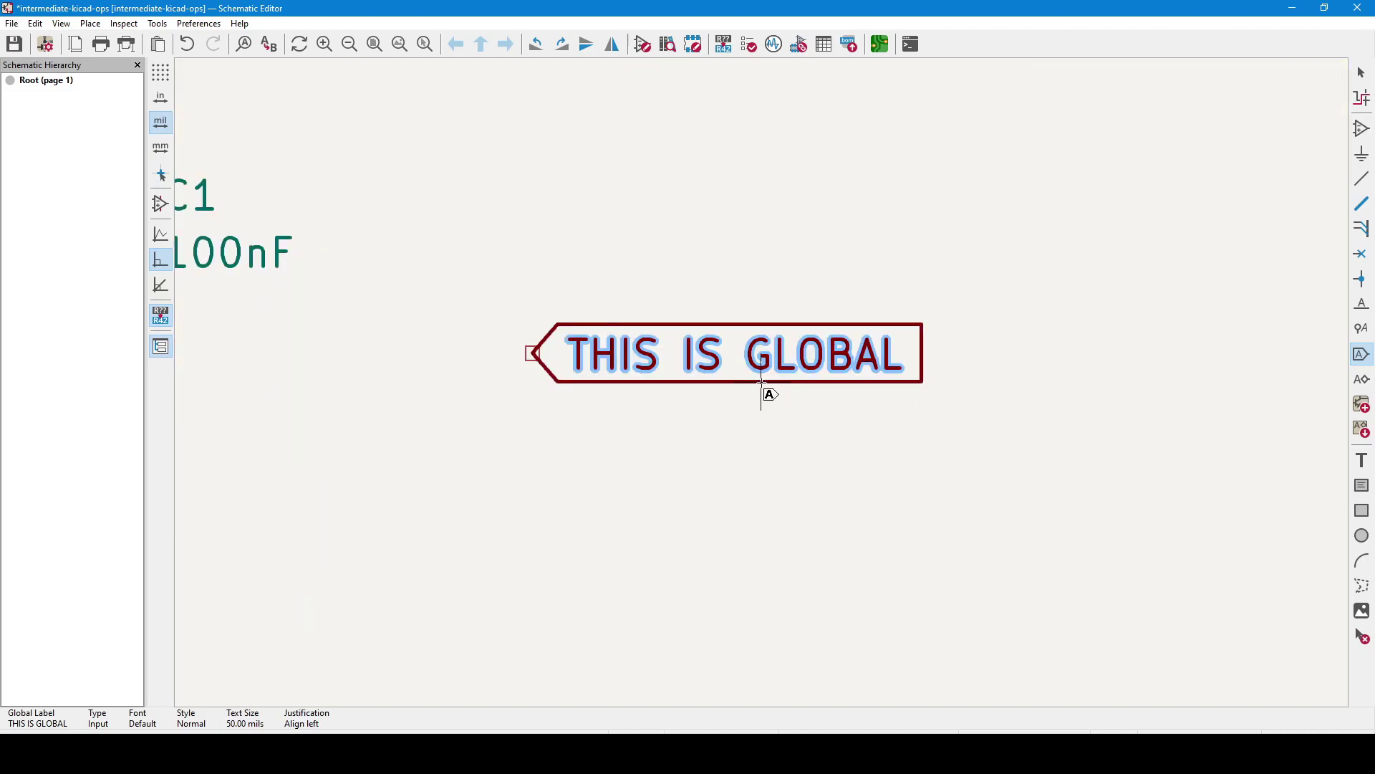
{"action": "scroll", "coordinate": [761, 382], "scroll_direction": "up", "scroll_amount": 2}
{"action": "scroll", "coordinate": [675, 387], "scroll_direction": "down", "scroll_amount": 2}
{"action": "key", "text": "Escape"}
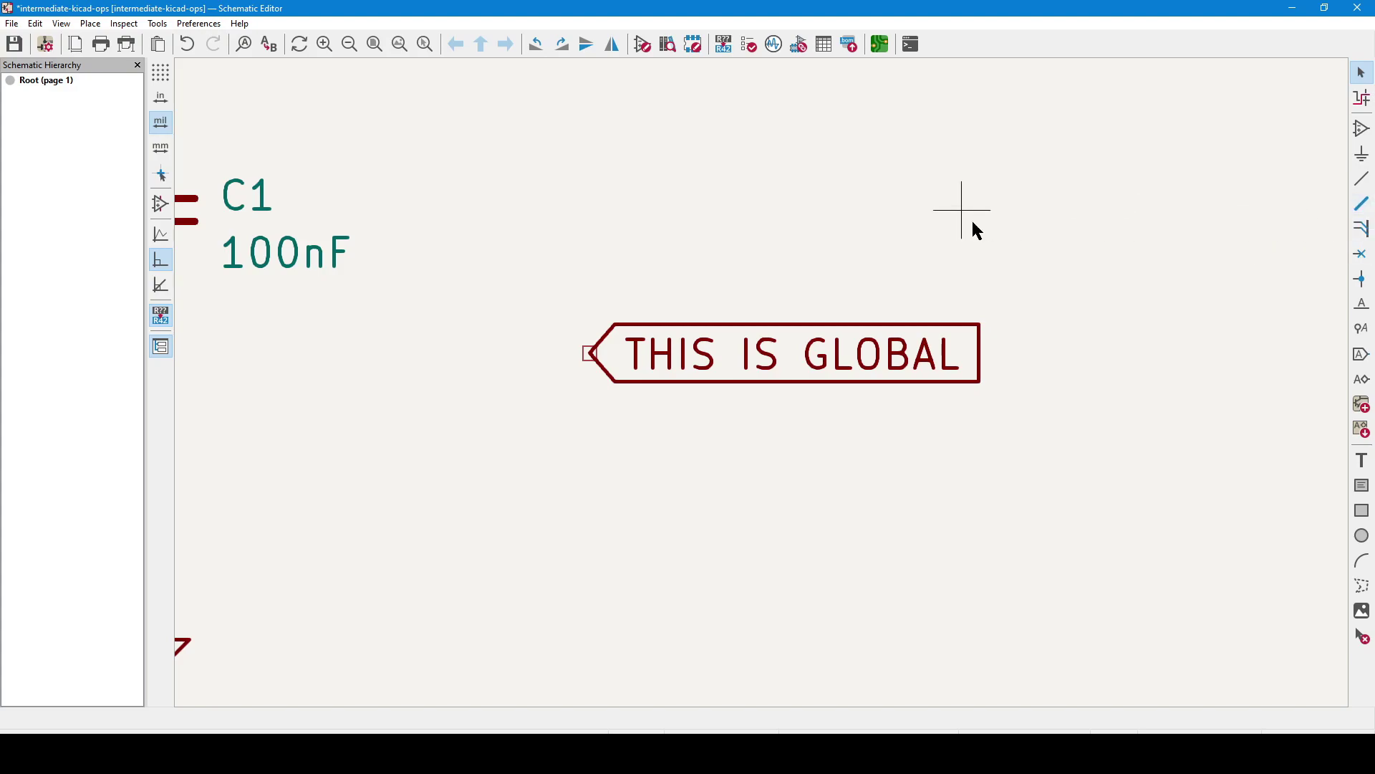
{"action": "scroll", "coordinate": [978, 222], "scroll_direction": "down", "scroll_amount": 2}
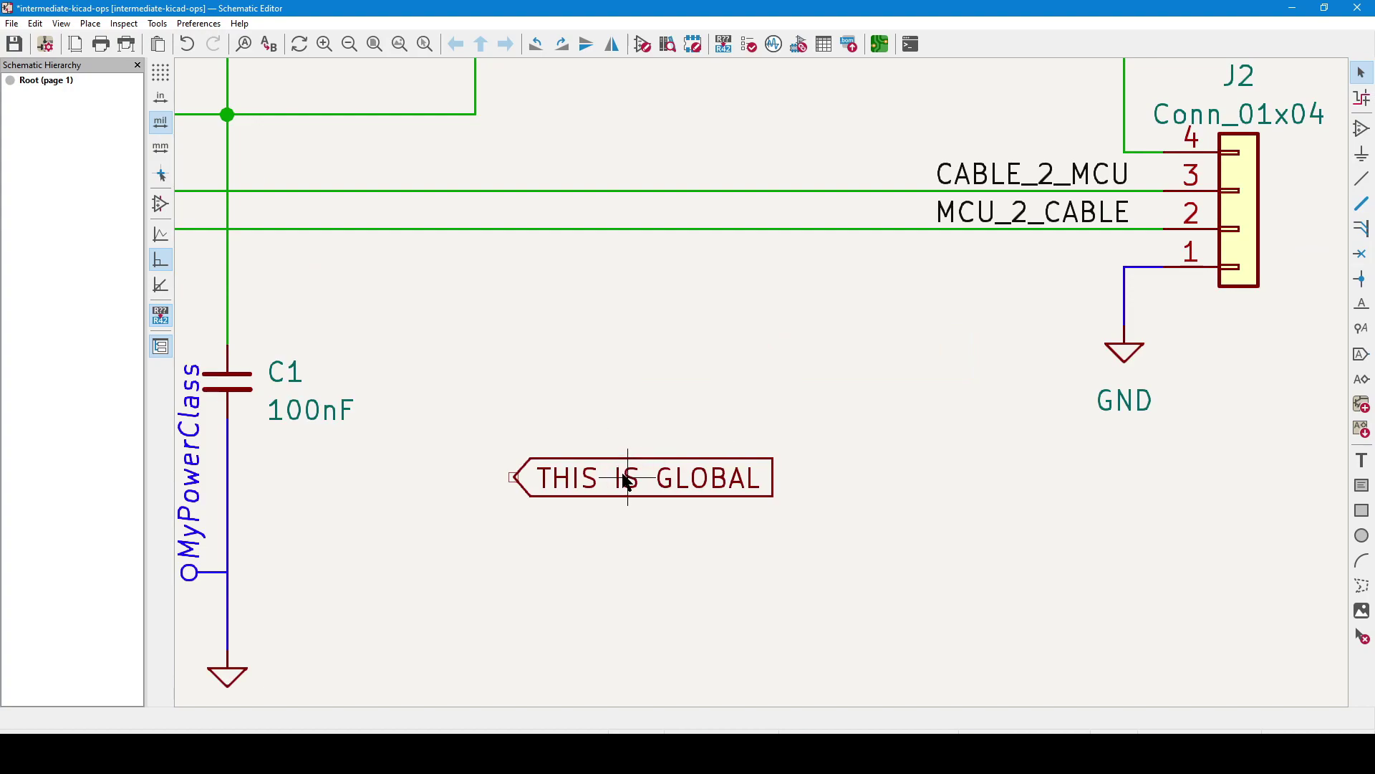
{"action": "key", "text": "Delete"}
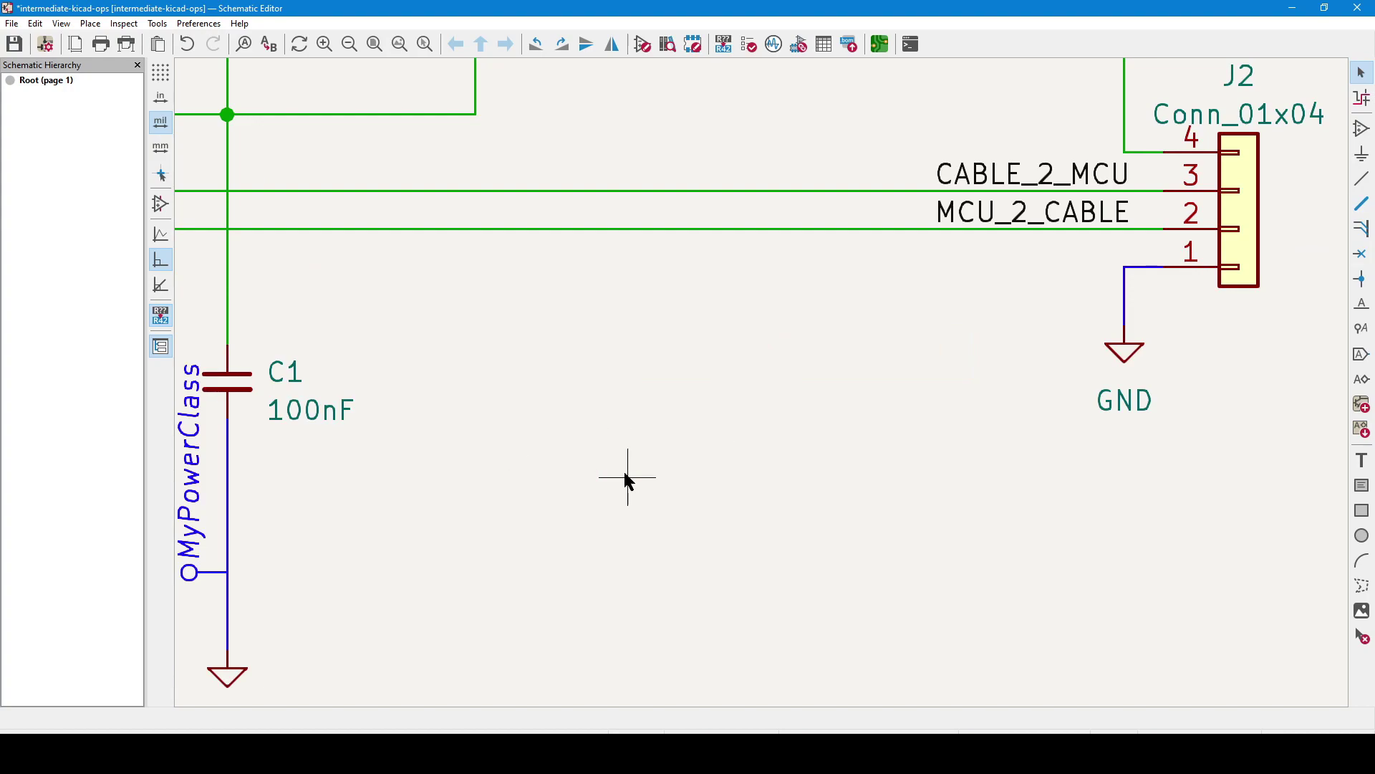